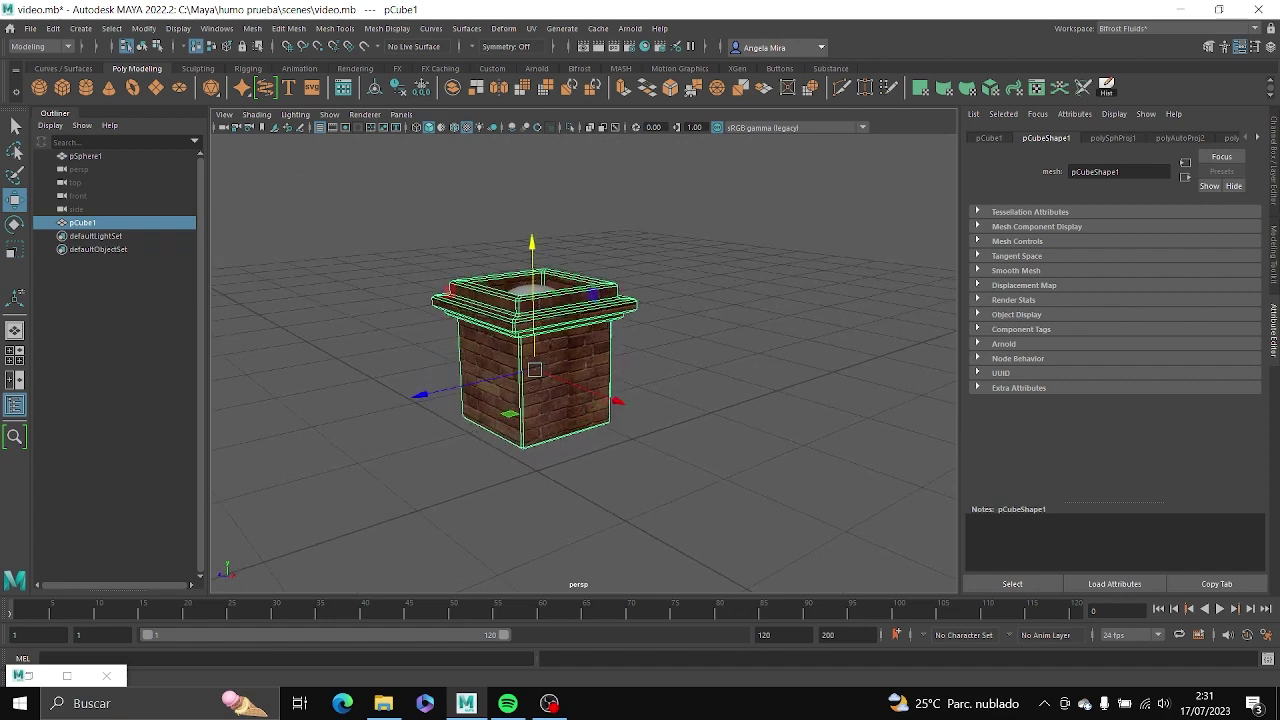
Lower the sphere slightly inside the top of the brick chimney, then deselect it.
{"action": "scroll", "coordinate": [584, 389], "scroll_direction": "up", "scroll_amount": 2}
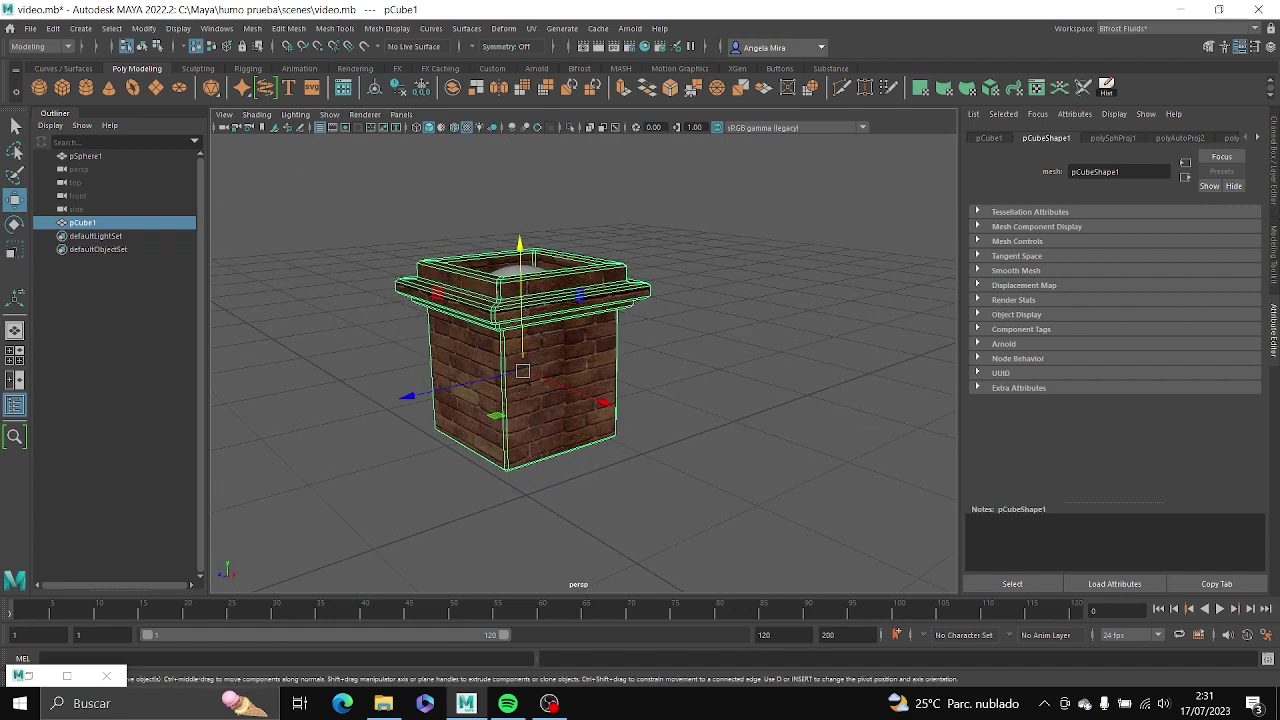
{"action": "scroll", "coordinate": [584, 360], "scroll_direction": "down", "scroll_amount": 2}
{"action": "left_click_drag", "start_coordinate": [584, 360], "coordinate": [618, 432], "text": "alt"}
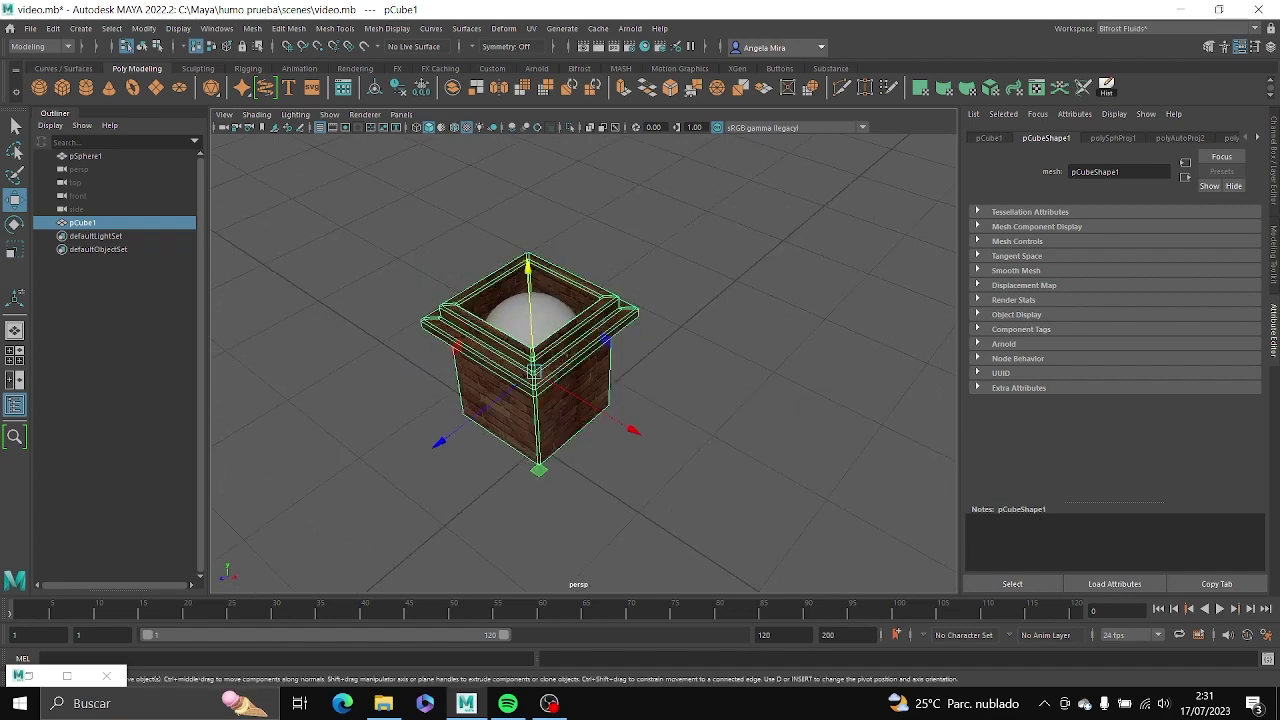
{"action": "left_click", "coordinate": [552, 318]}
{"action": "left_click_drag", "start_coordinate": [552, 318], "coordinate": [567, 290], "text": "alt"}
{"action": "scroll", "coordinate": [572, 320], "scroll_direction": "up", "scroll_amount": 2}
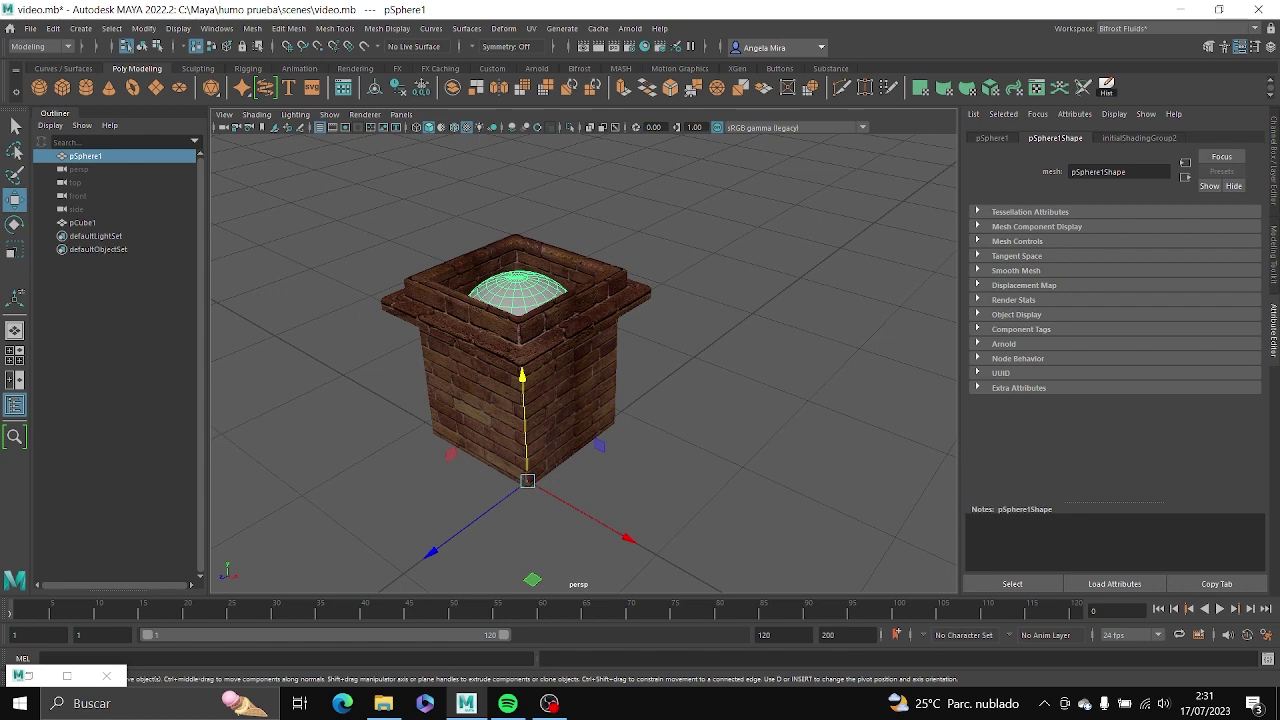
{"action": "left_click", "coordinate": [740, 380]}
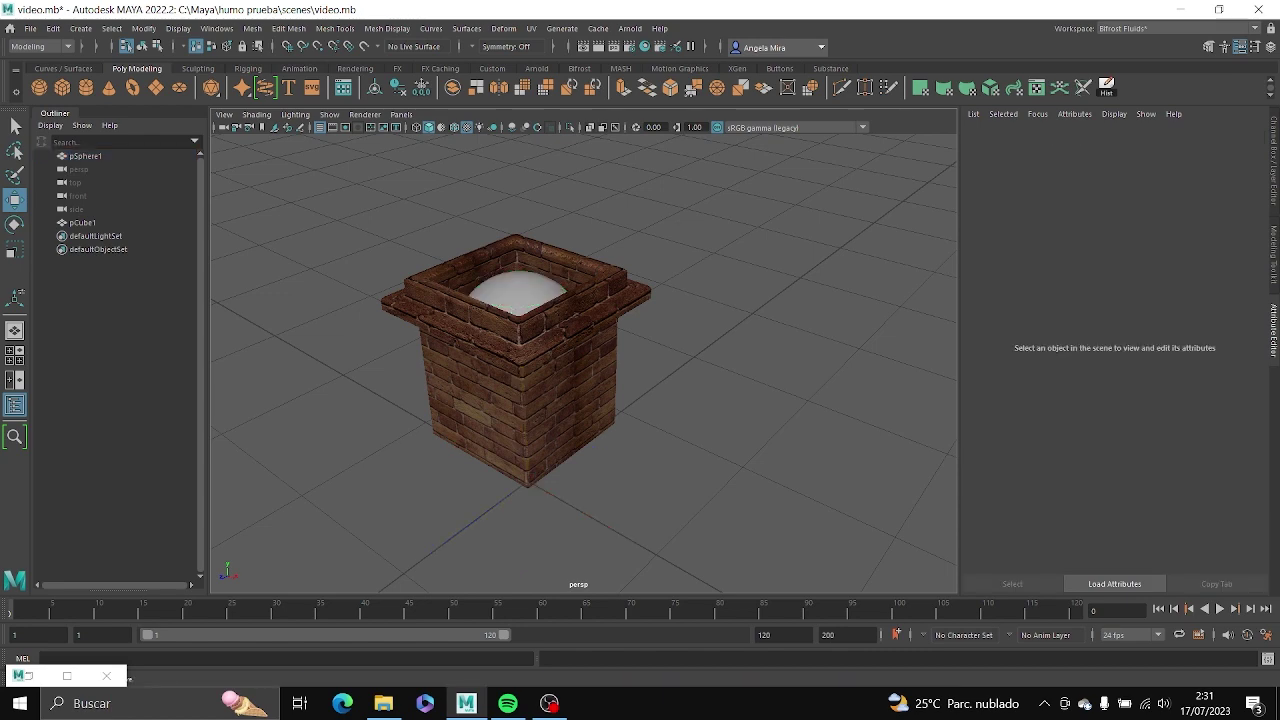
{"action": "left_click_drag", "start_coordinate": [600, 340], "coordinate": [598, 305], "text": "alt"}
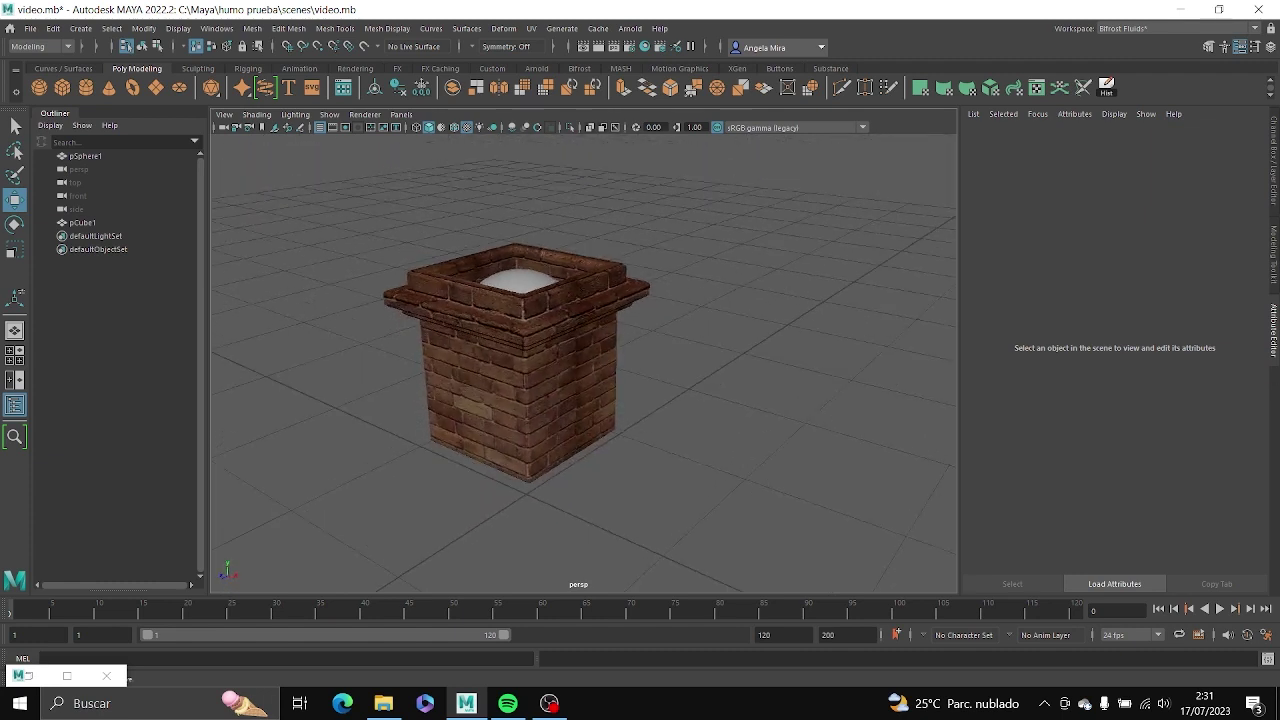
{"action": "left_click", "coordinate": [518, 286]}
{"action": "left_click_drag", "start_coordinate": [523, 379], "coordinate": [523, 391]}
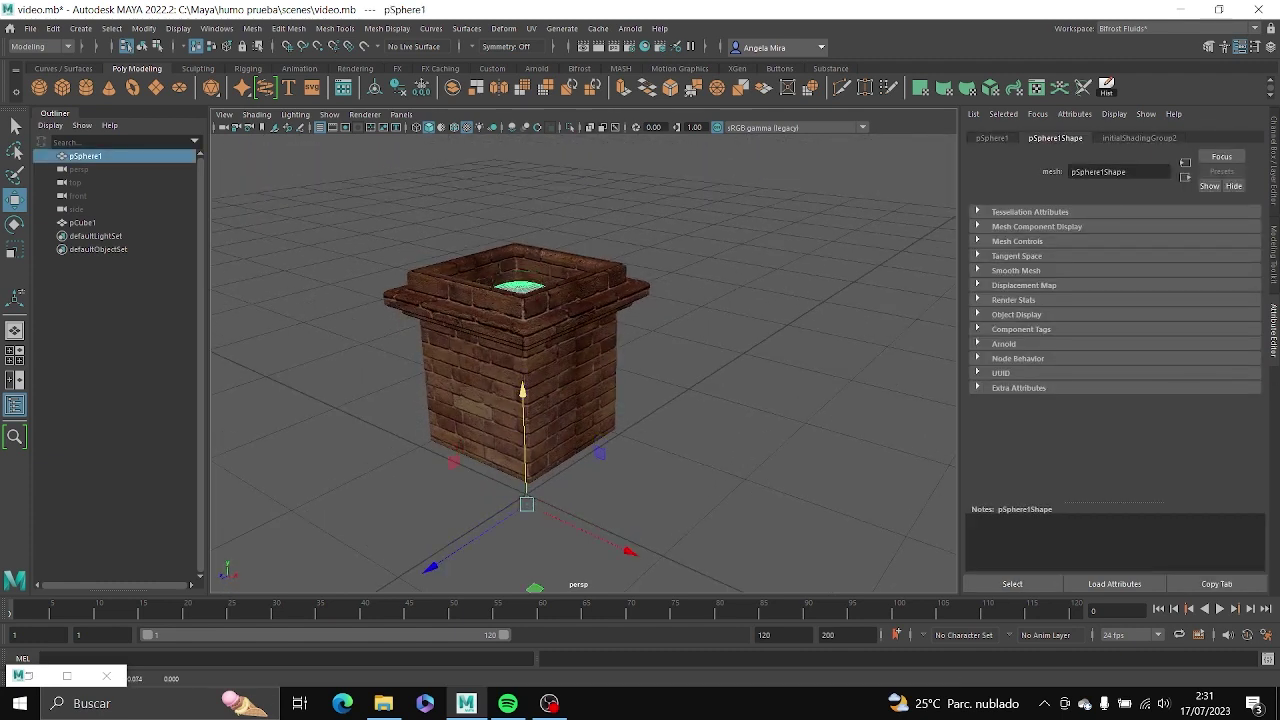
{"action": "left_click", "coordinate": [715, 400]}
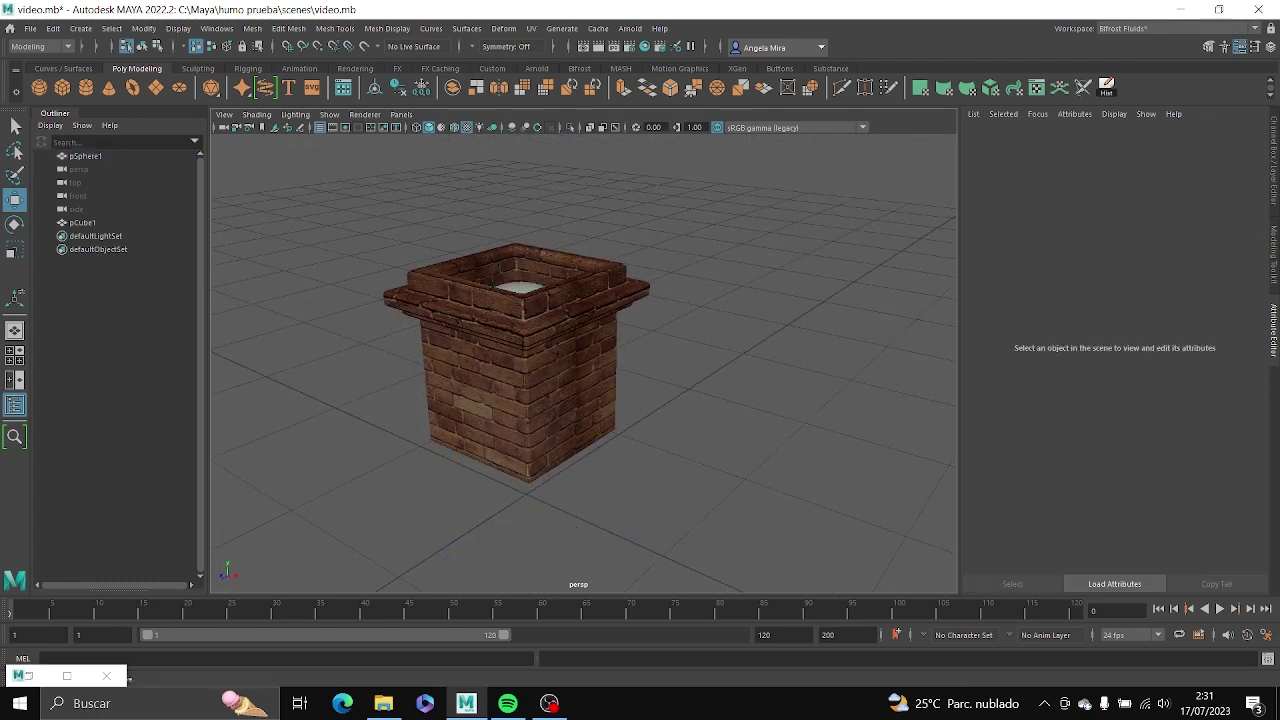
Open the Bifrost Graph Editor and create a new graph.
{"action": "left_click", "coordinate": [217, 28]}
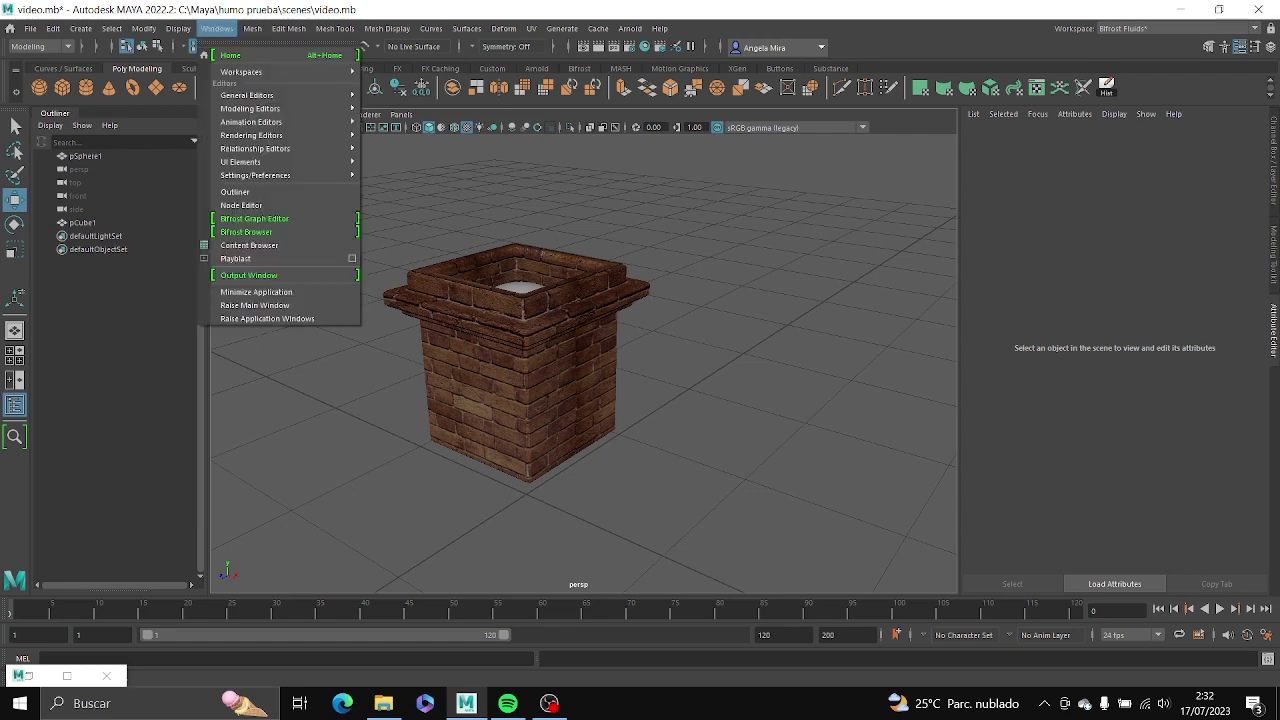
{"action": "left_click", "coordinate": [254, 218]}
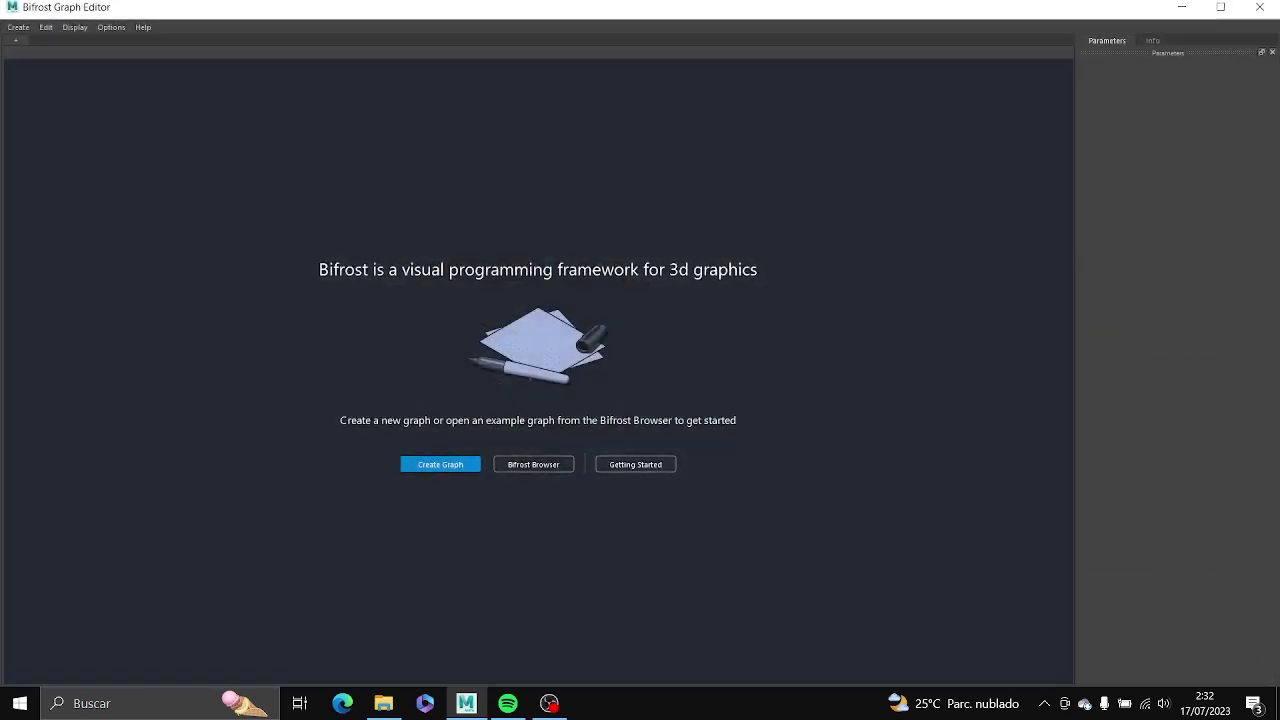
{"action": "left_click", "coordinate": [440, 464]}
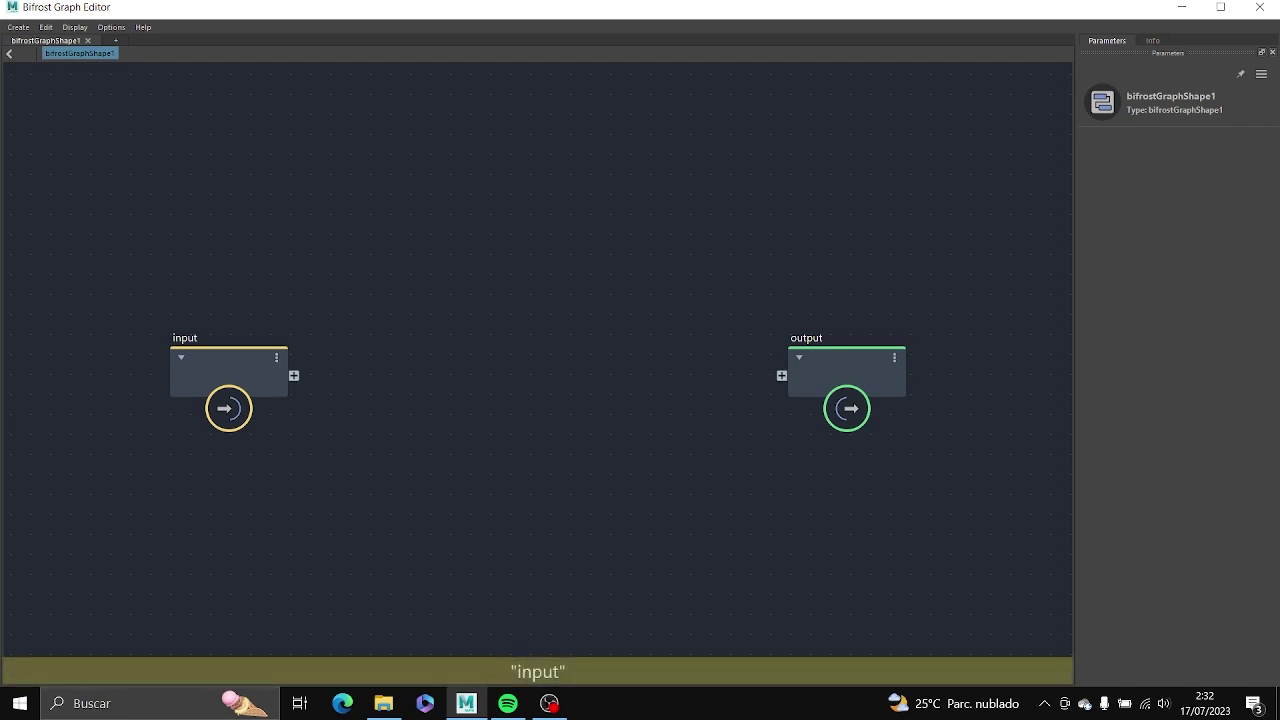
Delete the graph's input node, shift the output node slightly, and maximize the graph editor window.
{"action": "left_click", "coordinate": [229, 373]}
{"action": "key", "text": "Delete"}
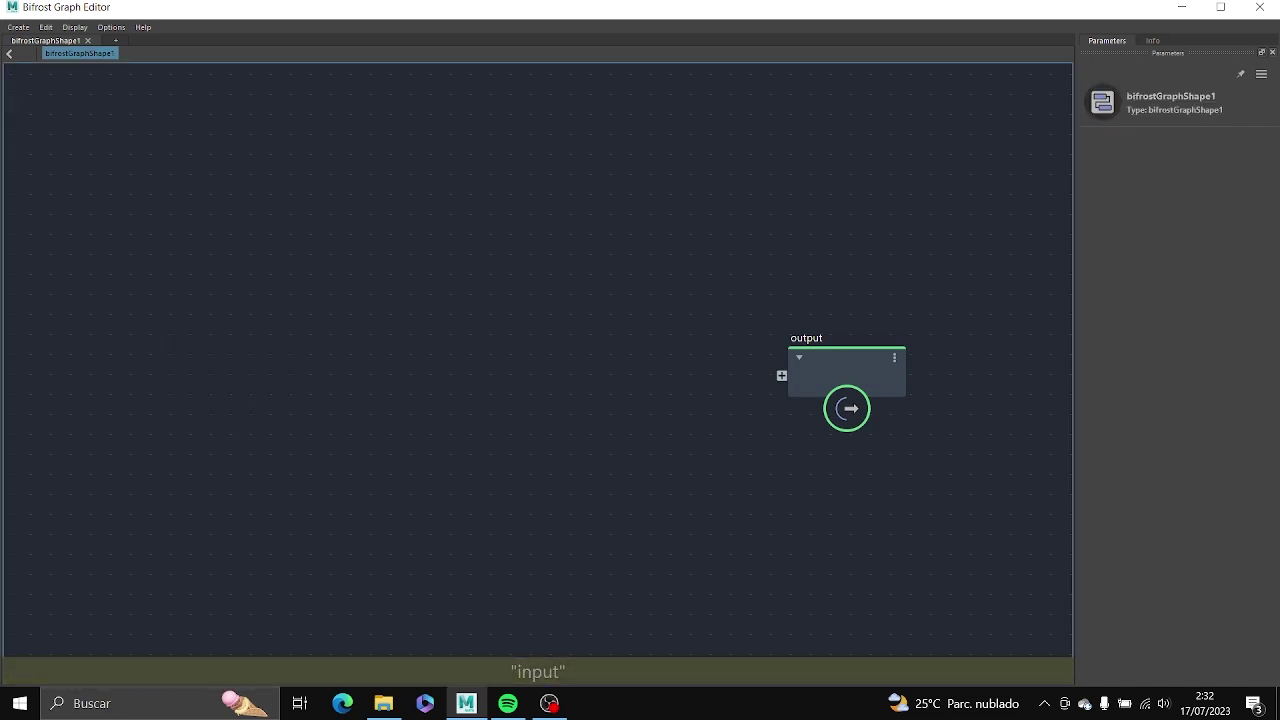
{"action": "left_click_drag", "start_coordinate": [847, 373], "coordinate": [811, 366]}
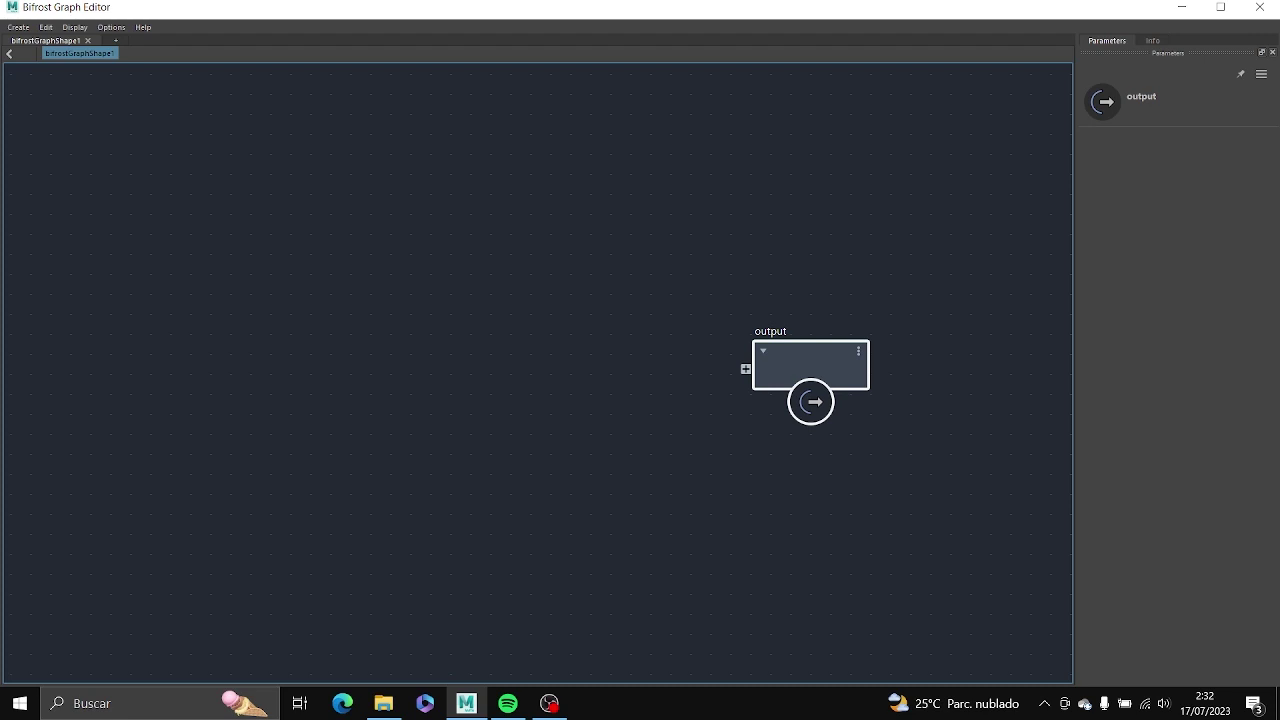
{"action": "left_click", "coordinate": [1220, 8]}
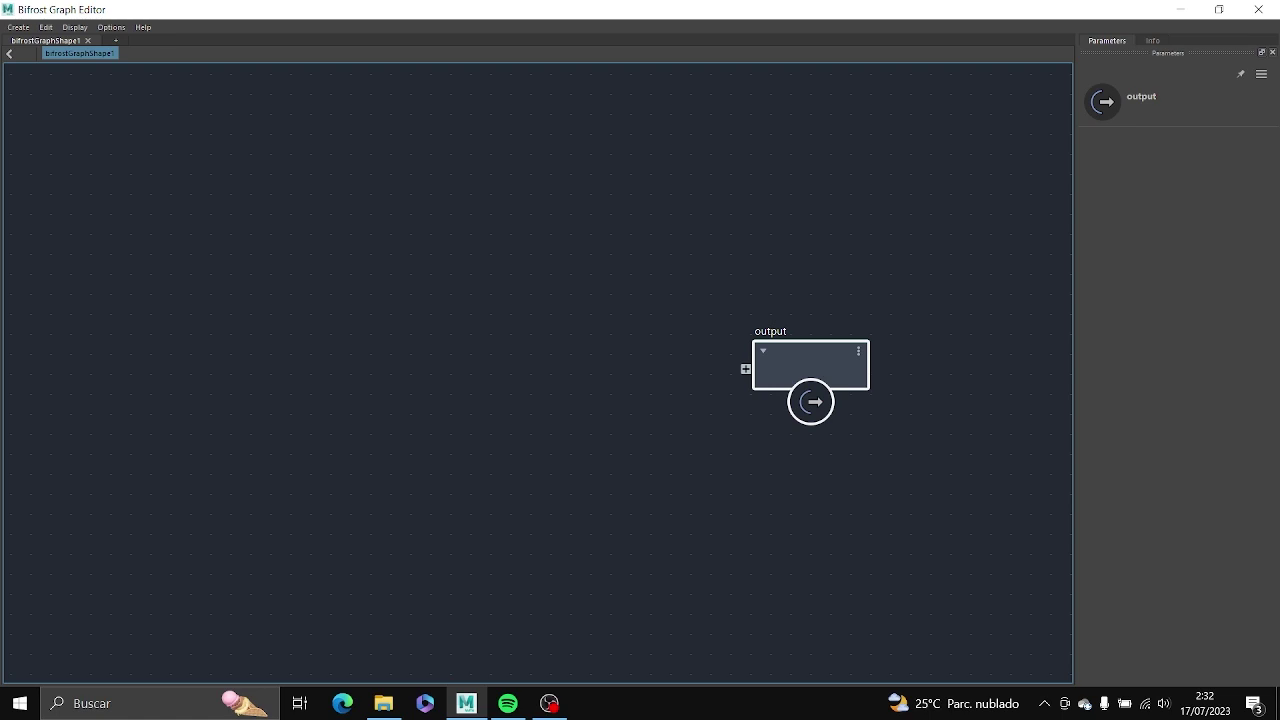
Add a simulate_aero node to the graph and place it to the upper left of the output node.
{"action": "left_click", "coordinate": [560, 370]}
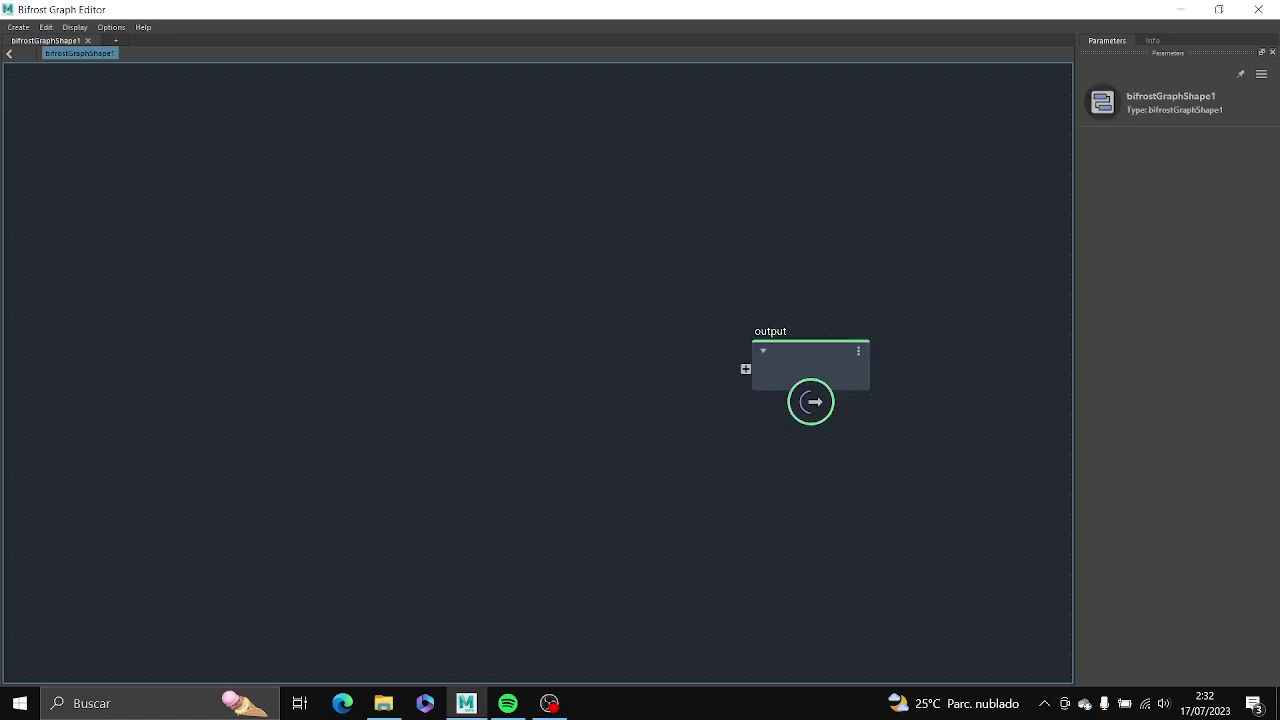
{"action": "key", "text": "Tab"}
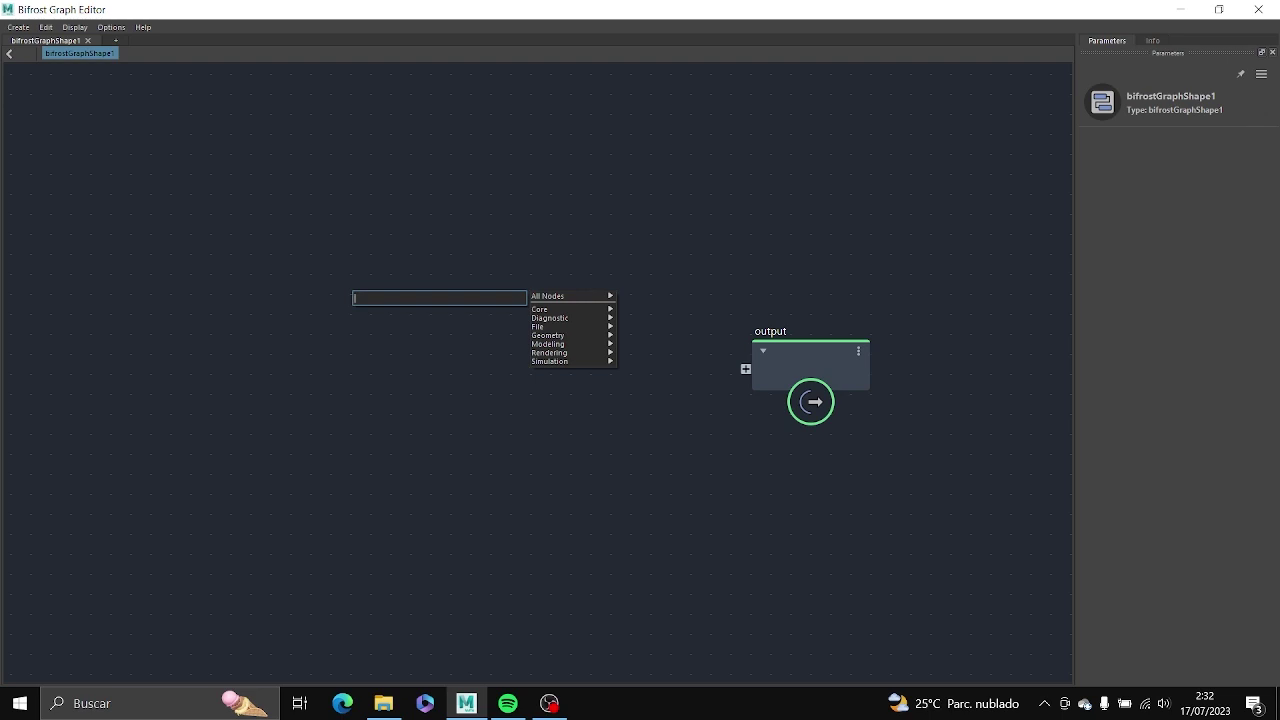
{"action": "type", "text": "simu"}
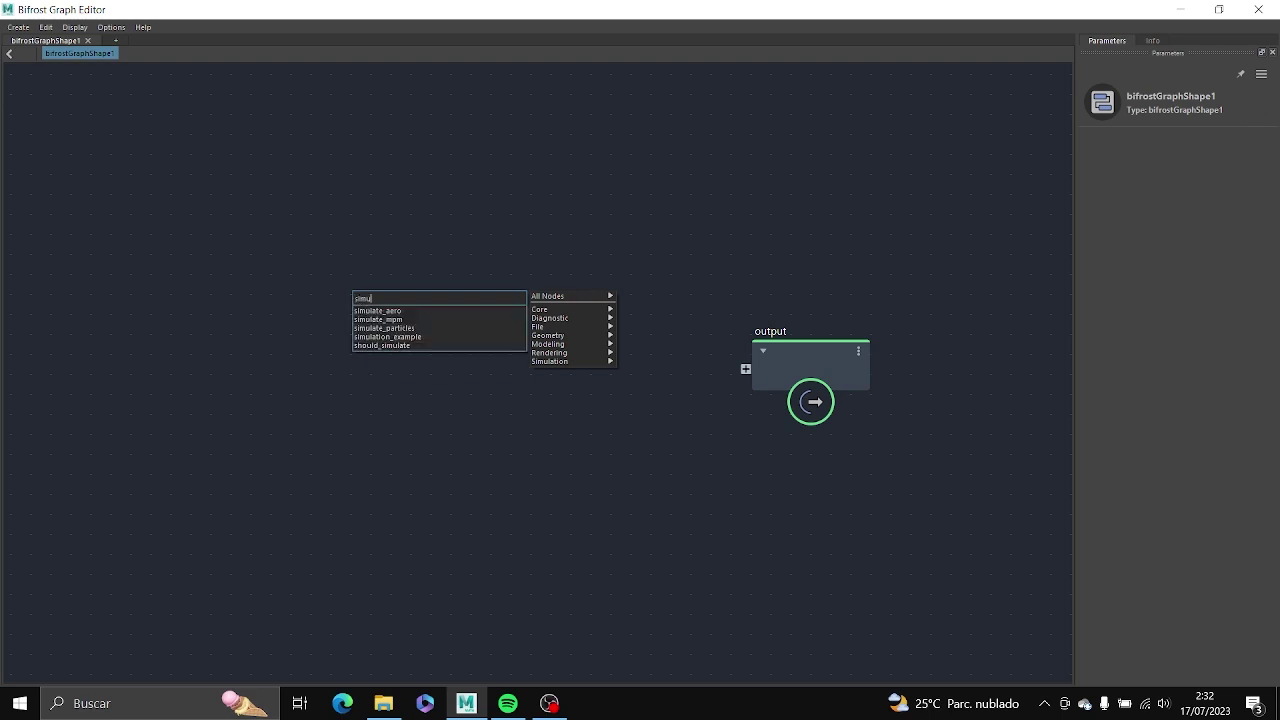
{"action": "key", "text": "Down"}
{"action": "key", "text": "Return"}
{"action": "left_click_drag", "start_coordinate": [485, 331], "coordinate": [473, 258]}
Add a source_air node below the simulate_aero node.
{"action": "key", "text": "Tab"}
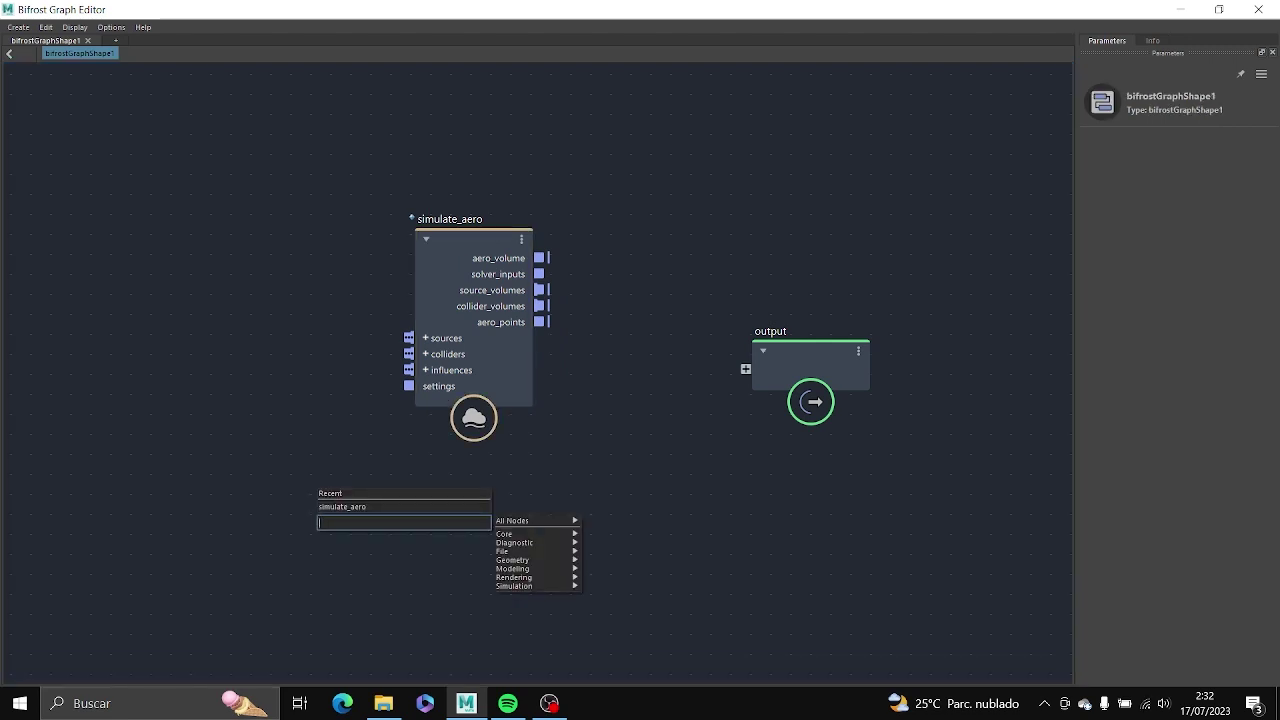
{"action": "type", "text": "so"}
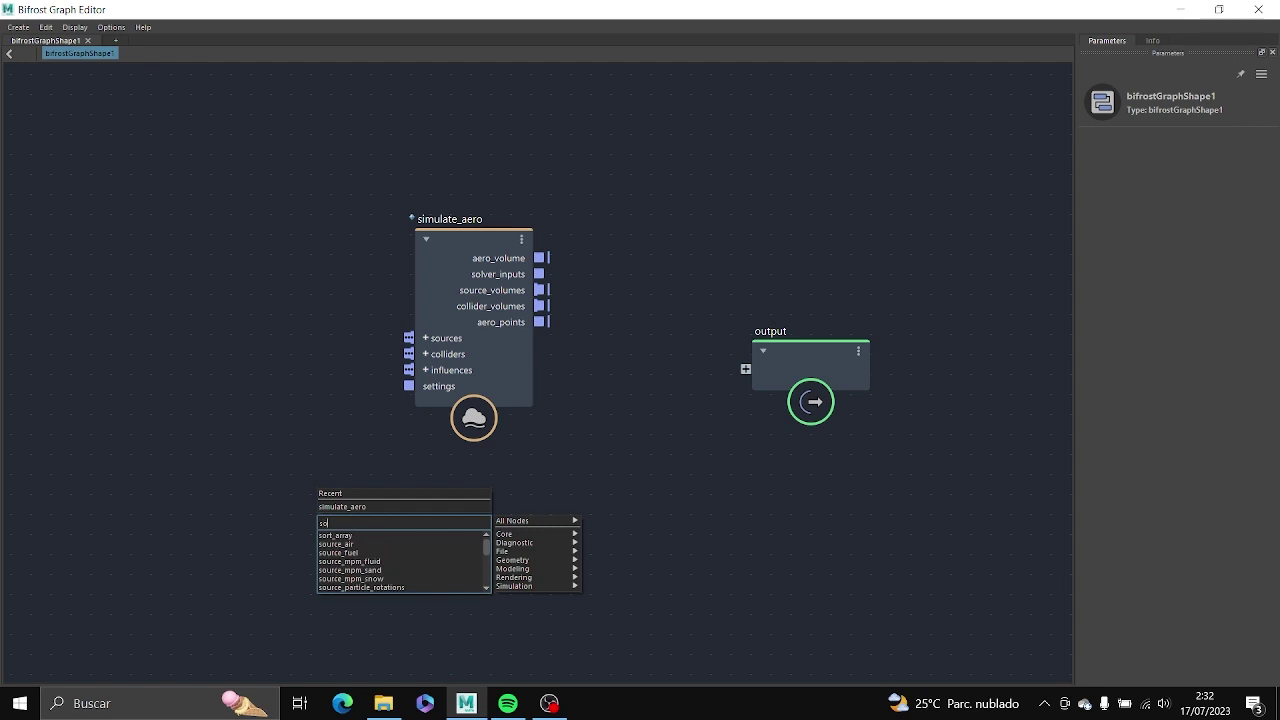
{"action": "type", "text": "ur"}
{"action": "key", "text": "Down"}
{"action": "key", "text": "Return"}
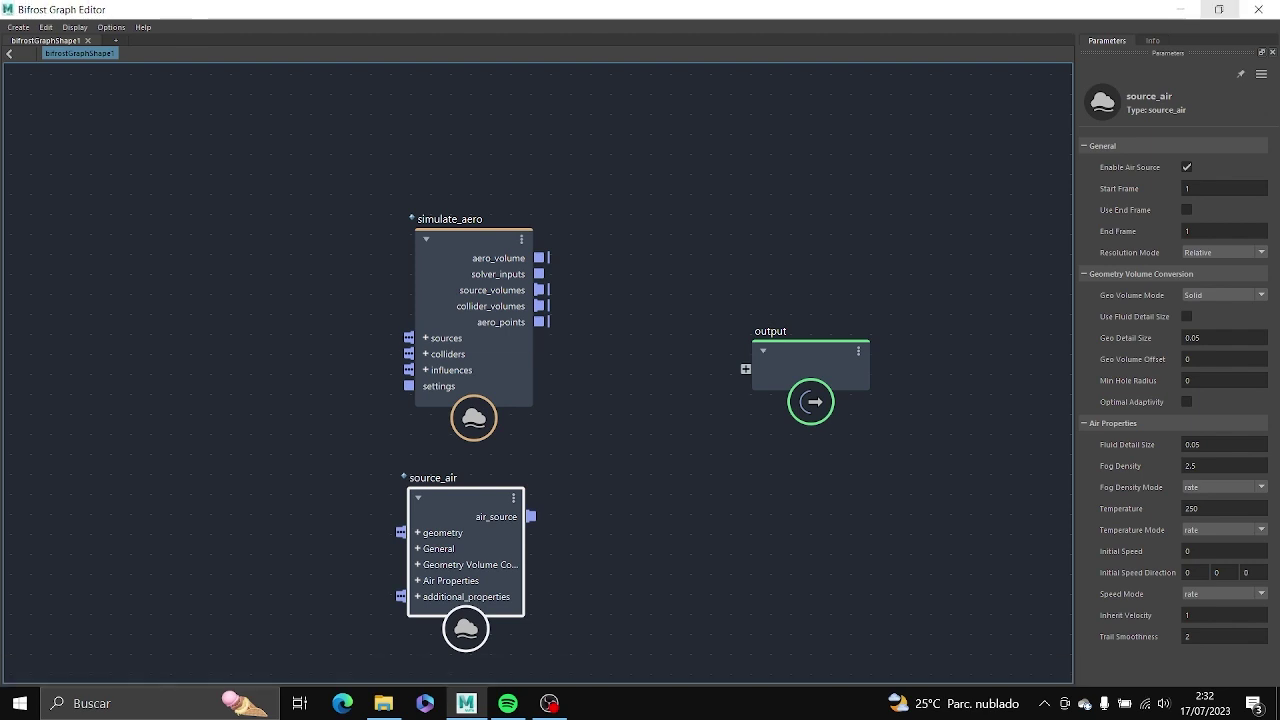
Restore and reposition the graph editor window to uncover the Outliner, and bring pSphere1 into the graph as an input node.
{"action": "left_click", "coordinate": [1219, 9]}
{"action": "left_click_drag", "start_coordinate": [1091, 57], "coordinate": [1137, 384]}
{"action": "left_click_drag", "start_coordinate": [735, 443], "coordinate": [857, 529]}
{"action": "left_click_drag", "start_coordinate": [818, 385], "coordinate": [963, 269]}
{"action": "left_click", "coordinate": [85, 156]}
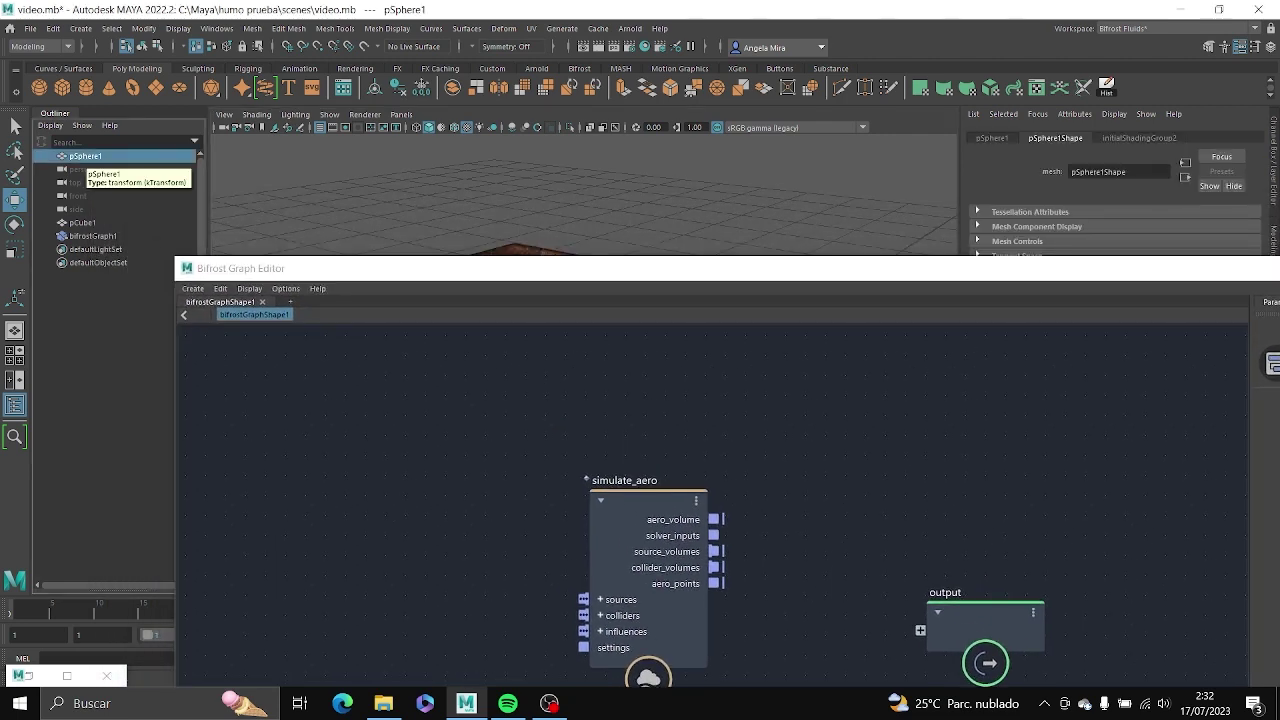
{"action": "left_click_drag", "start_coordinate": [85, 156], "coordinate": [324, 490]}
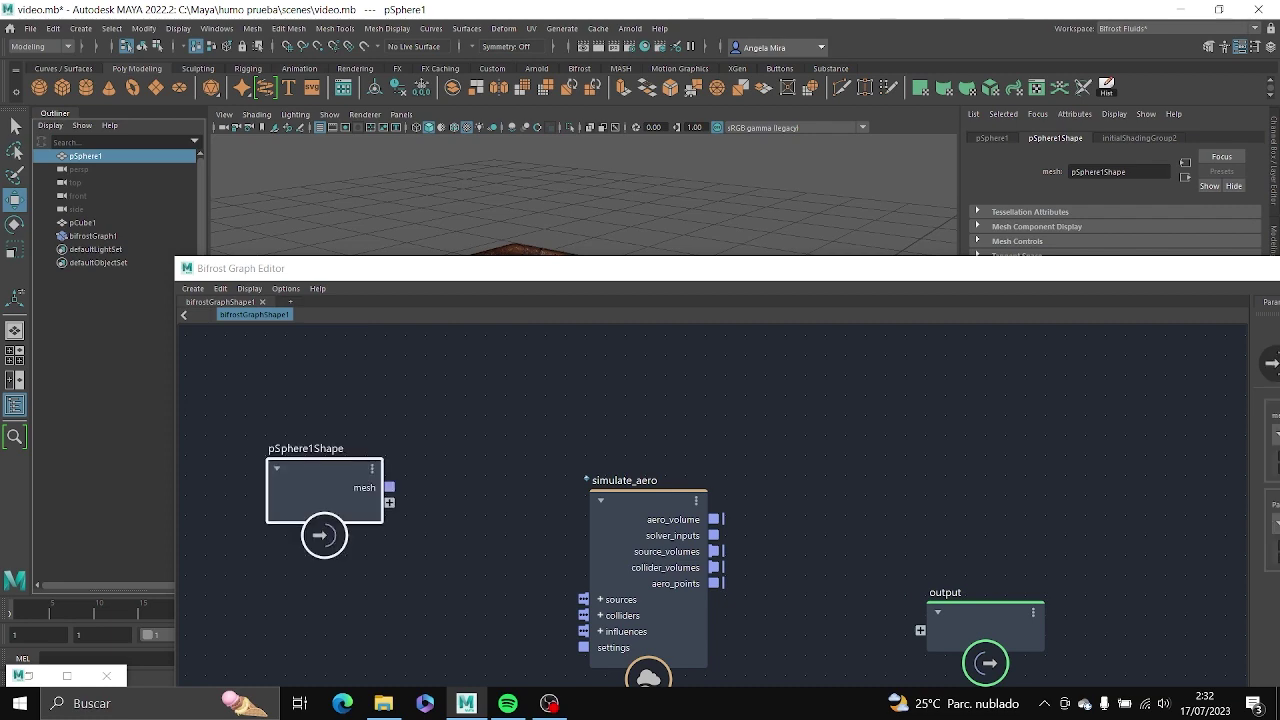
Connect the pSphere1Shape mesh to source_air's geometry input, and its air_source output to the sources input of simulate_aero.
{"action": "left_click_drag", "start_coordinate": [516, 270], "coordinate": [508, 131]}
{"action": "scroll", "coordinate": [525, 358], "scroll_direction": "down", "scroll_amount": 5}
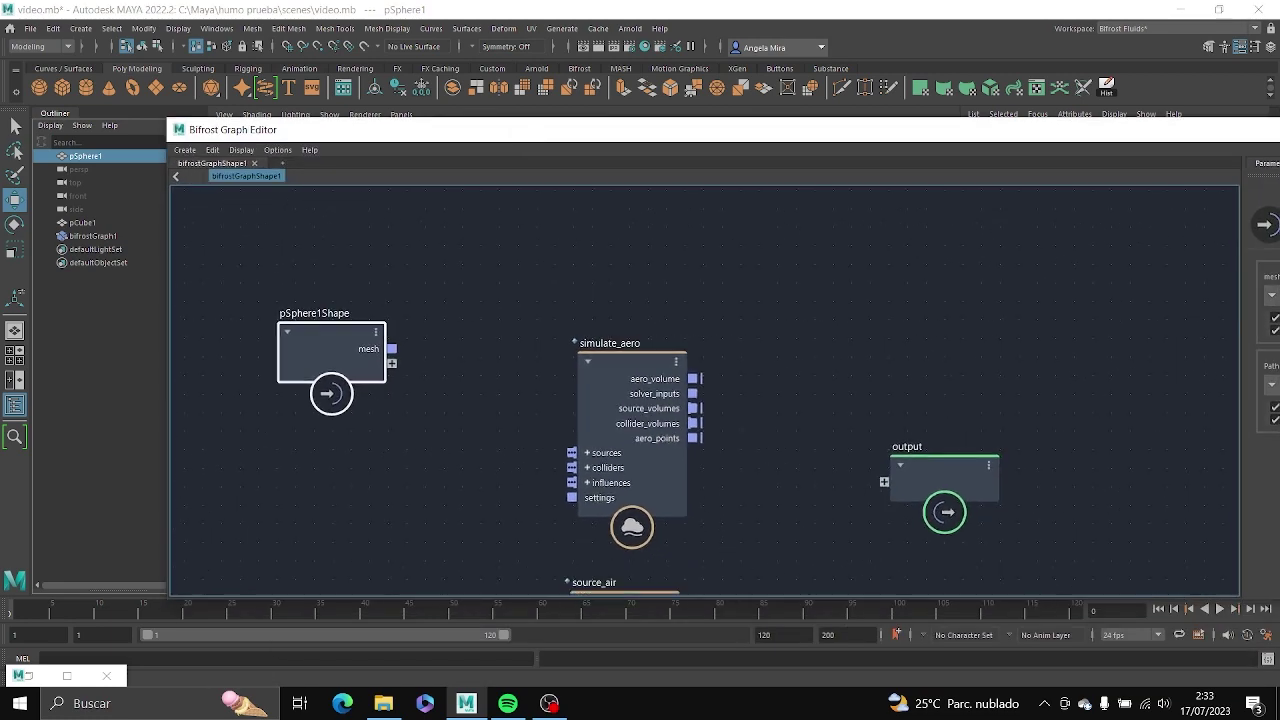
{"action": "middle_click_drag", "start_coordinate": [510, 400], "coordinate": [520, 334], "text": "alt"}
{"action": "left_click_drag", "start_coordinate": [404, 282], "coordinate": [525, 487]}
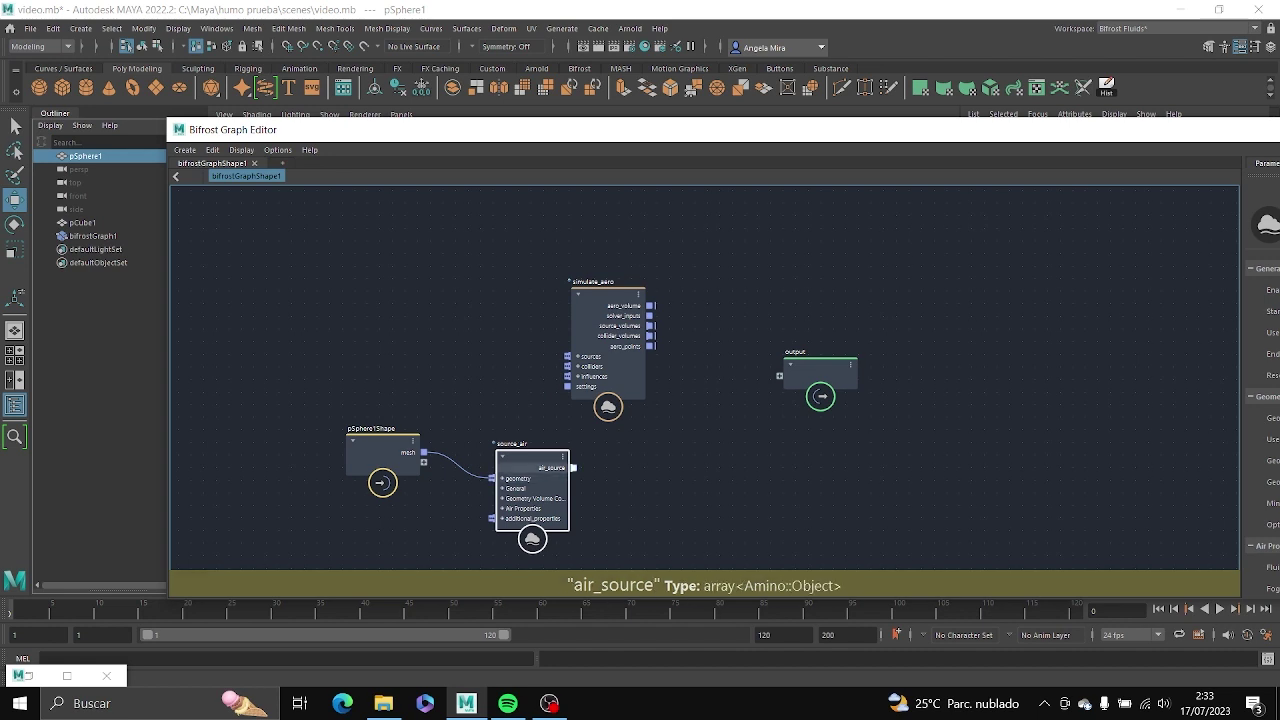
{"action": "left_click_drag", "start_coordinate": [573, 467], "coordinate": [567, 356]}
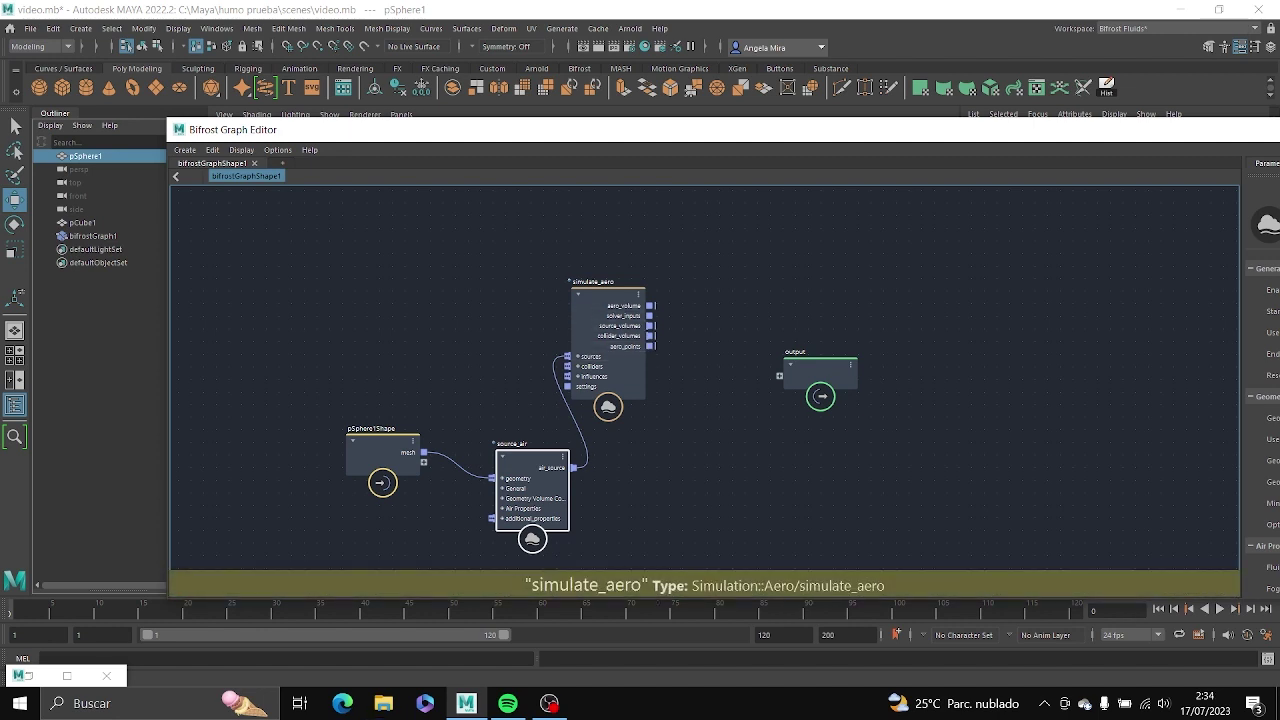
Add an aero_solver_settings node to the free area between the simulate_aero and output nodes.
{"action": "left_click", "coordinate": [598, 328]}
{"action": "left_click_drag", "start_coordinate": [600, 129], "coordinate": [457, 112]}
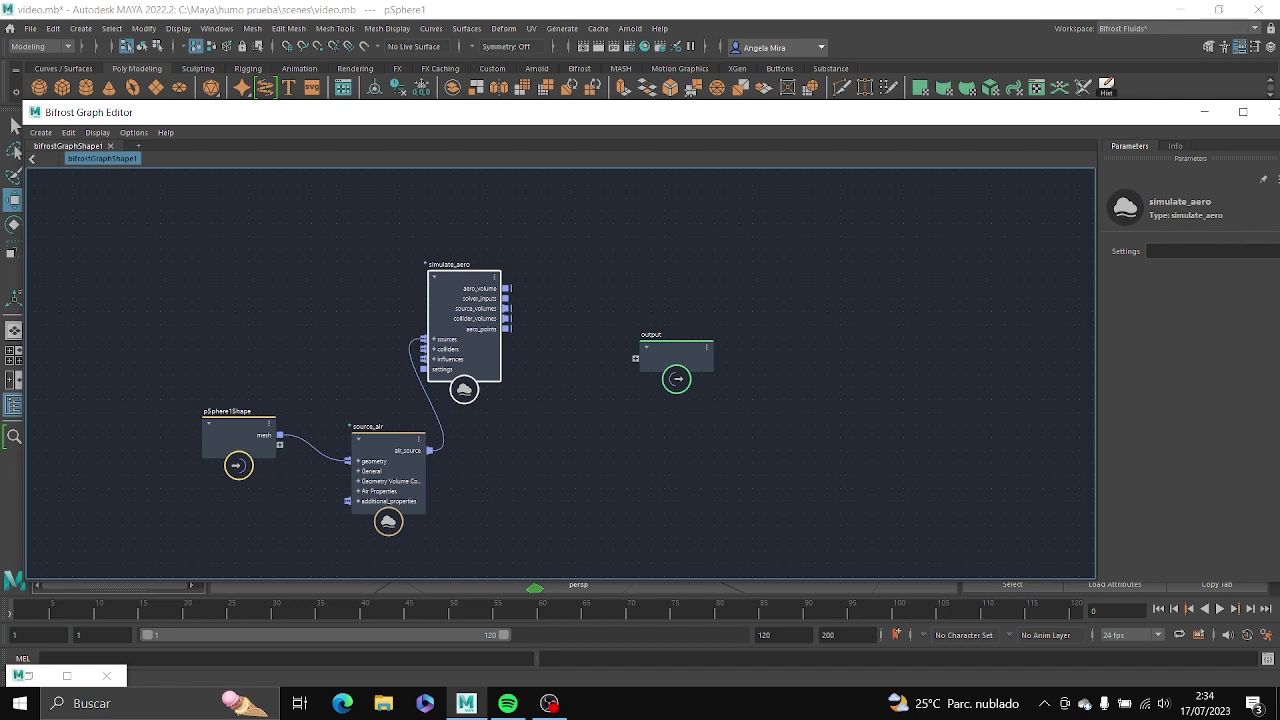
{"action": "left_click", "coordinate": [574, 428]}
{"action": "key", "text": "Tab"}
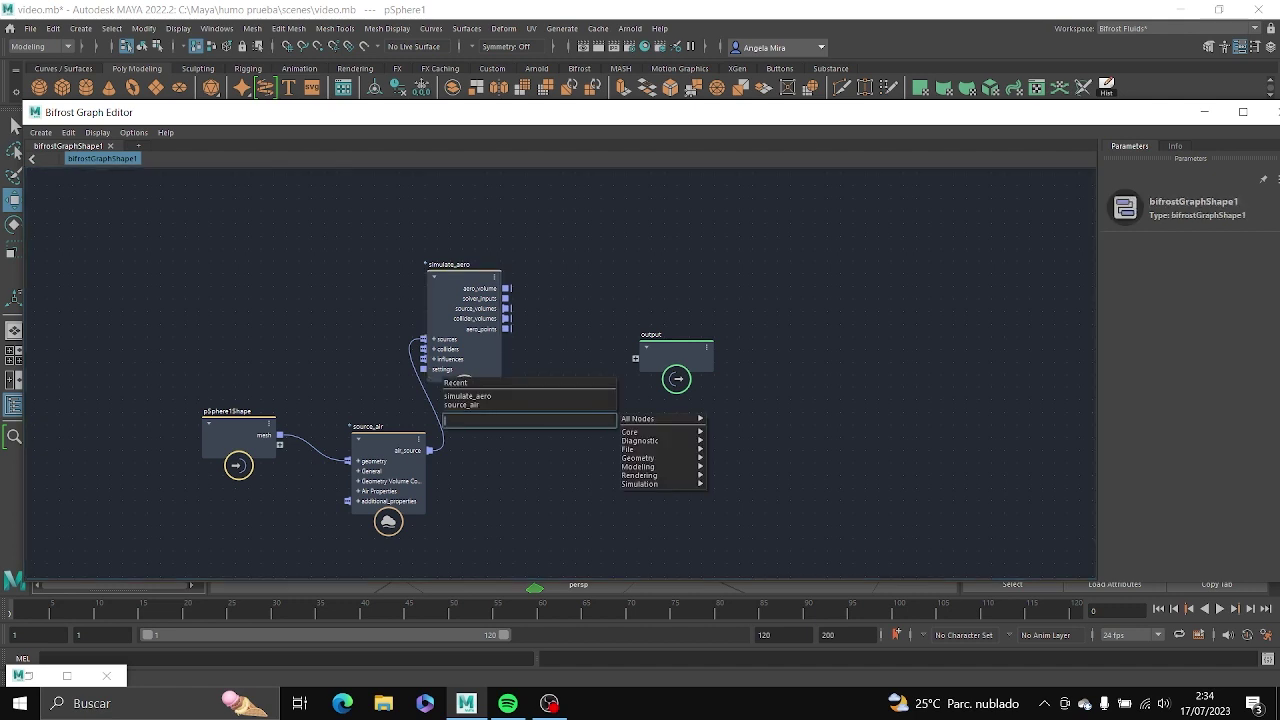
{"action": "type", "text": "solv"}
{"action": "key", "text": "Return"}
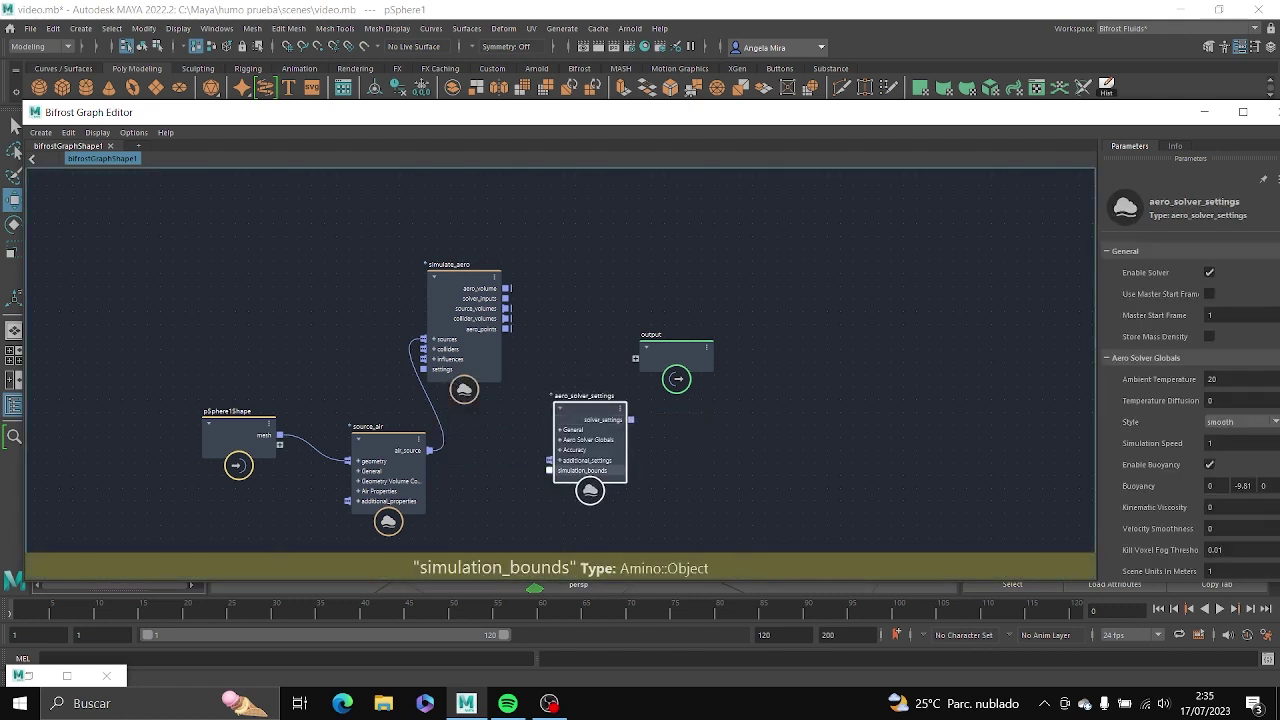
Connect solver_settings to the settings input of simulate_aero, place its node beside source_air, and connect aero_volume to the output node.
{"action": "left_click_drag", "start_coordinate": [631, 419], "coordinate": [413, 372]}
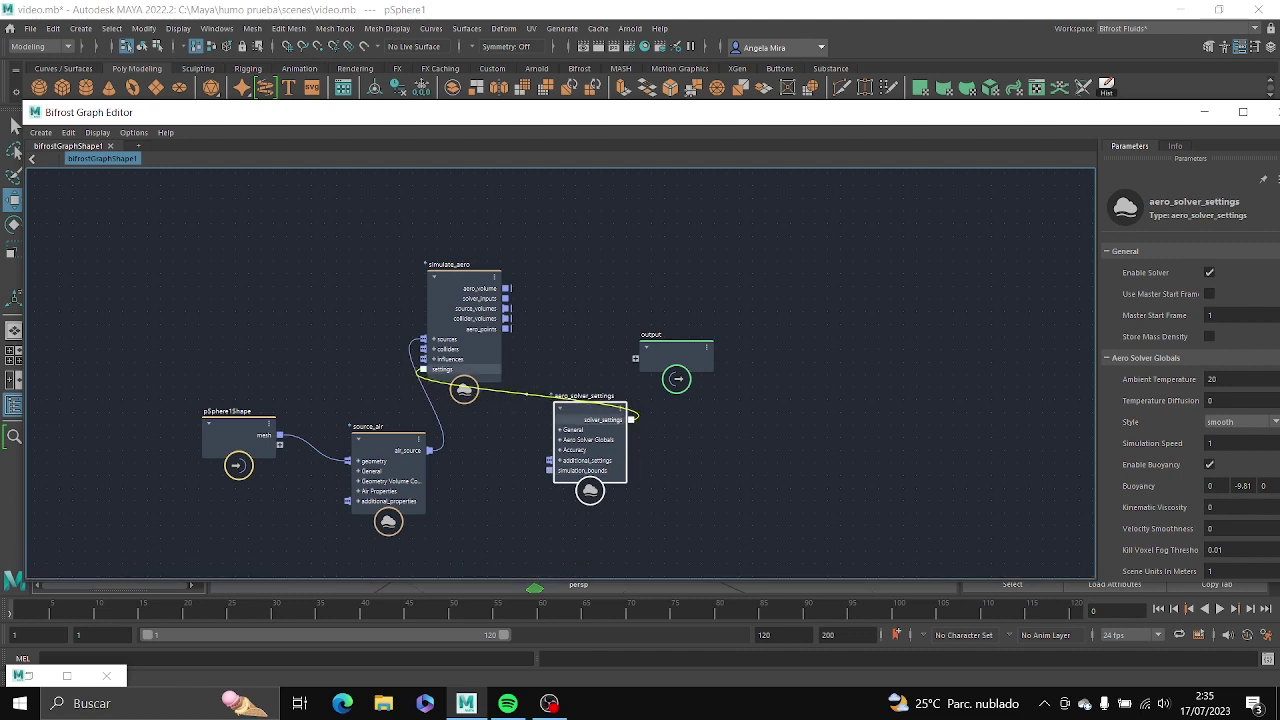
{"action": "left_click_drag", "start_coordinate": [590, 410], "coordinate": [499, 453]}
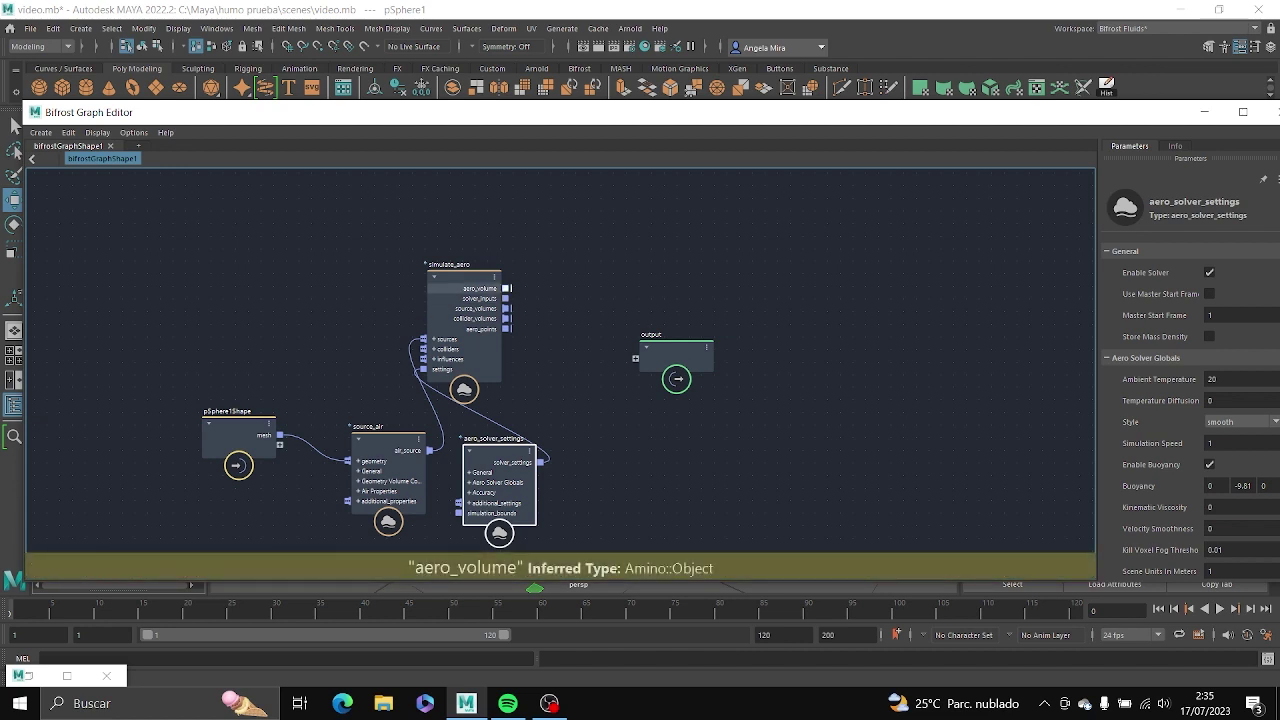
{"action": "left_click_drag", "start_coordinate": [506, 288], "coordinate": [636, 358]}
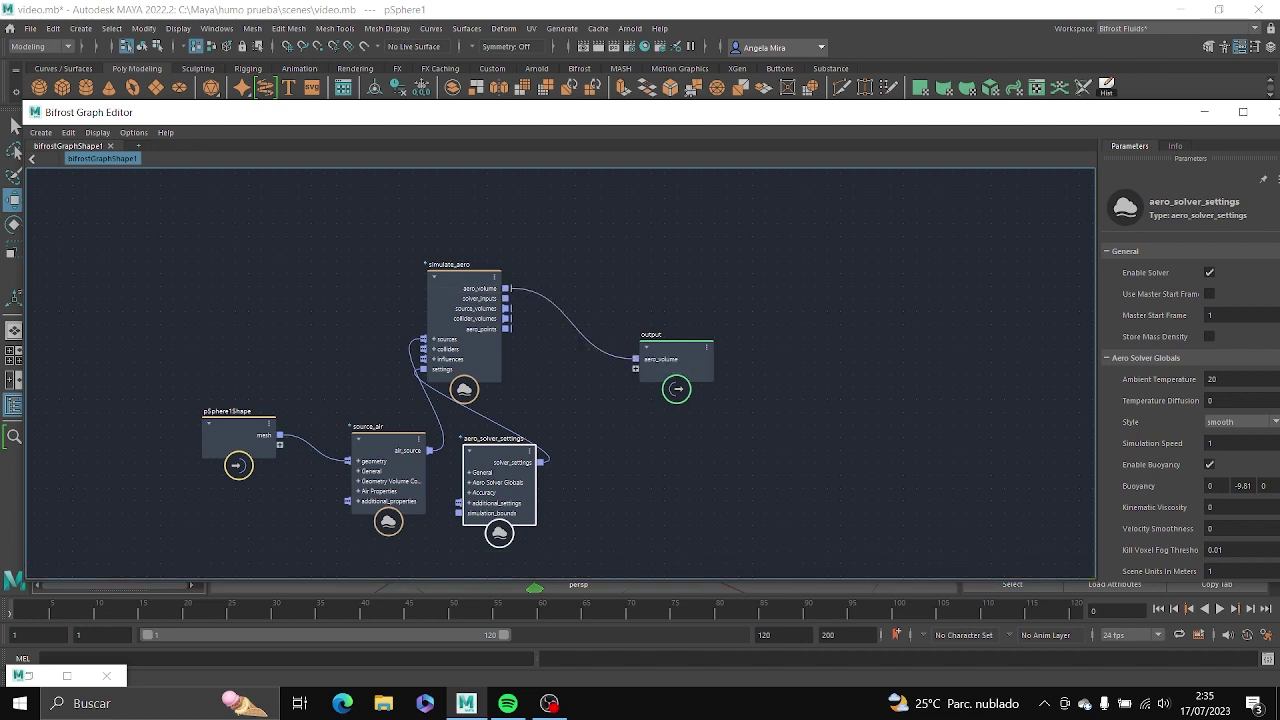
Minimize the graph editor and set the playback range's end time to frame 80, briefly playing the timeline.
{"action": "left_click", "coordinate": [1205, 111]}
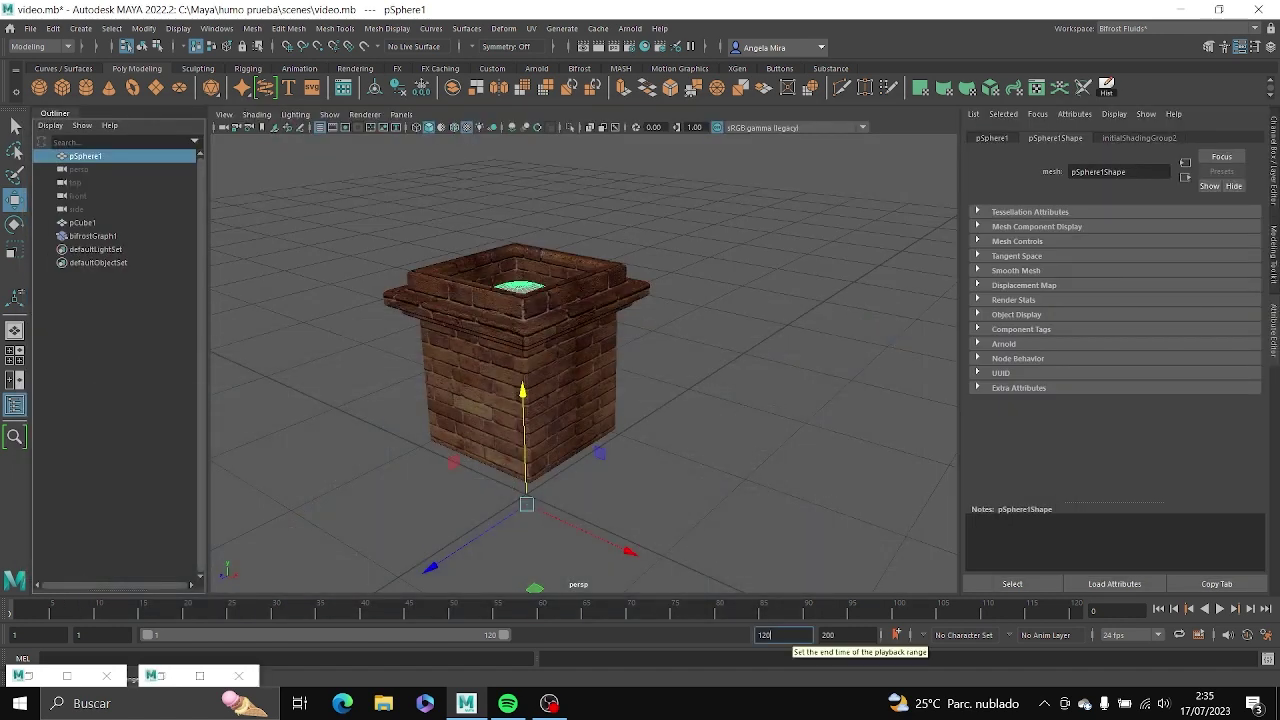
{"action": "key", "text": "BackSpace"}
{"action": "key", "text": "BackSpace"}
{"action": "key", "text": "BackSpace"}
{"action": "type", "text": "80"}
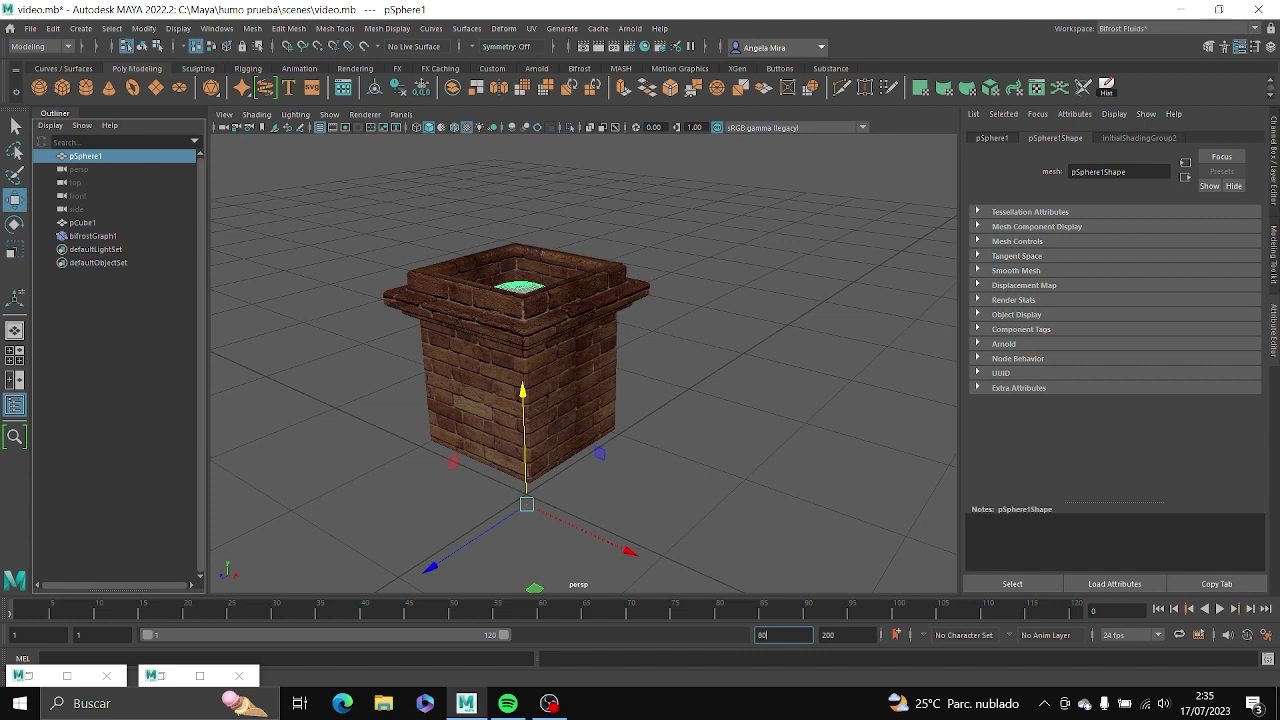
{"action": "left_click", "coordinate": [1219, 608]}
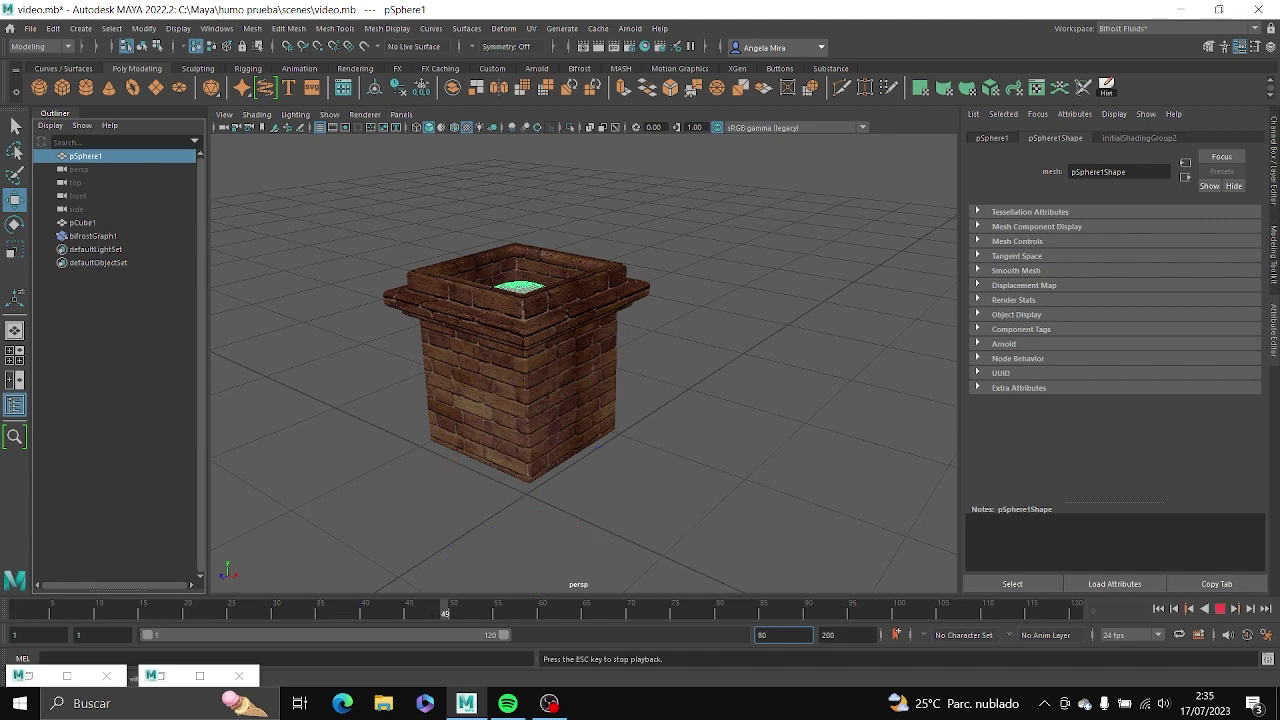
{"action": "key", "text": "Escape"}
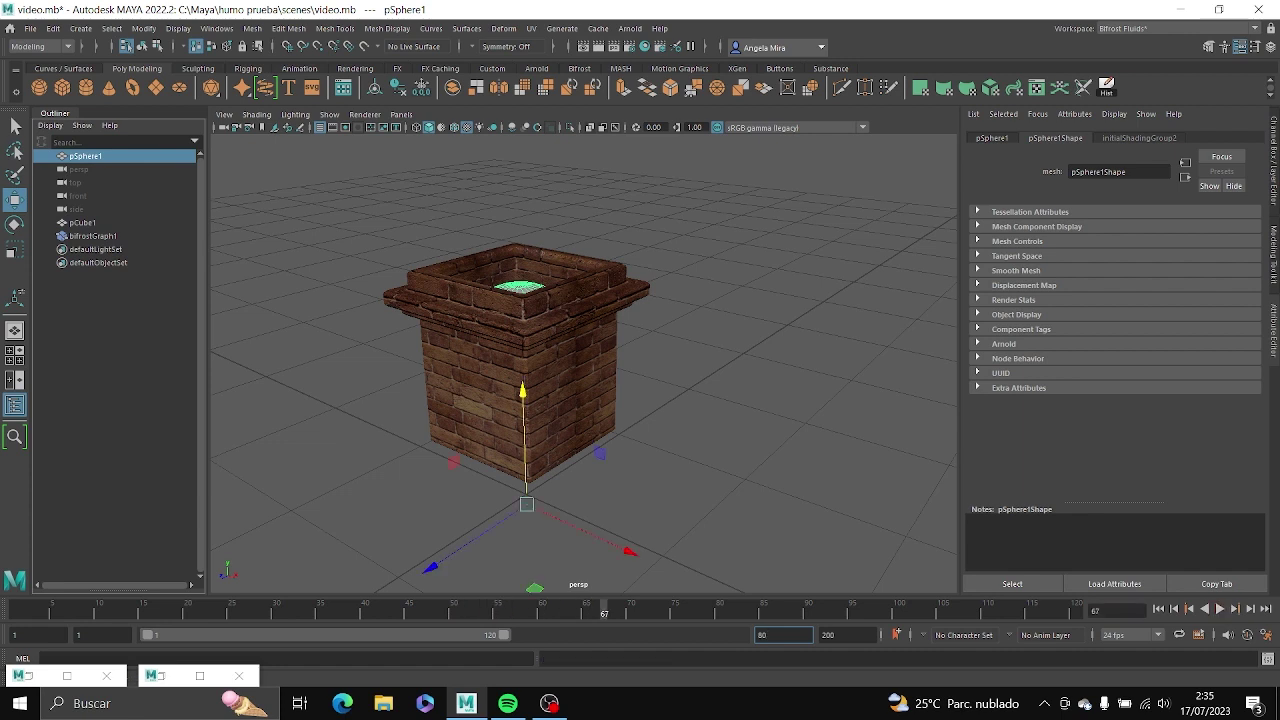
{"action": "key", "text": "Return"}
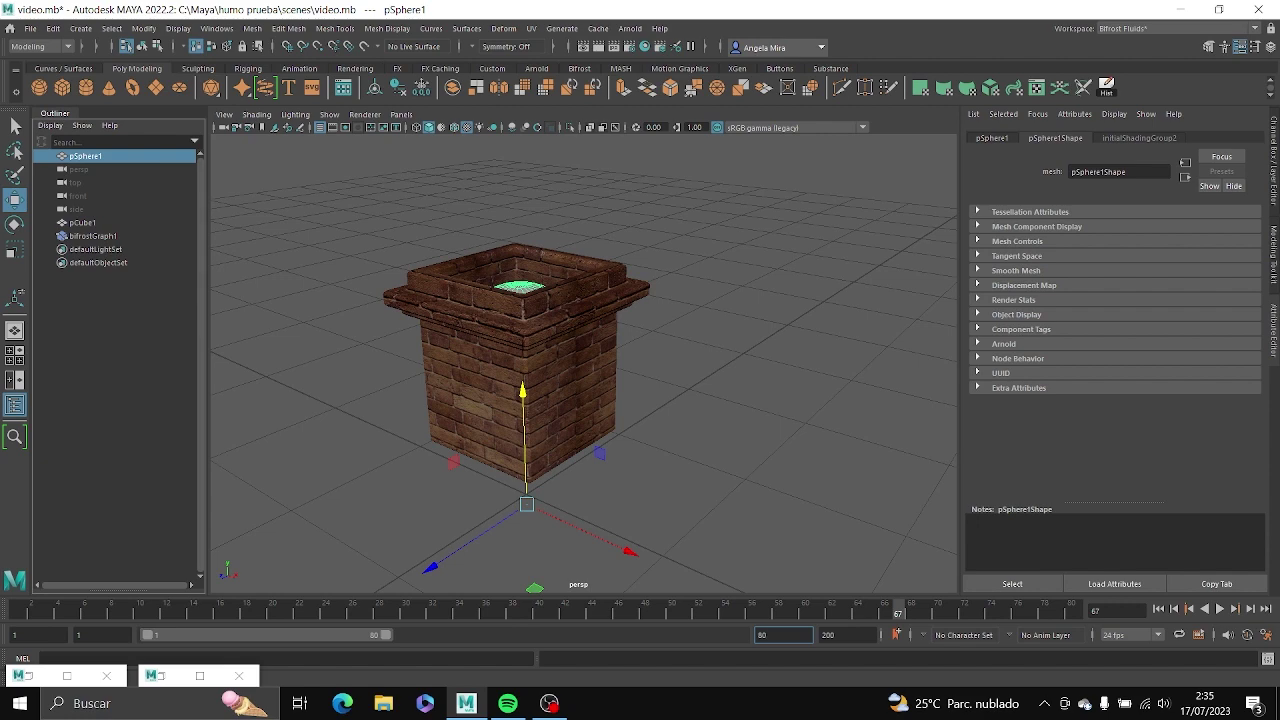
Playblast the 80-frame smoke animation, close the video, and examine the smoke column above the chimney.
{"action": "right_click", "coordinate": [730, 609]}
{"action": "left_click", "coordinate": [762, 610]}
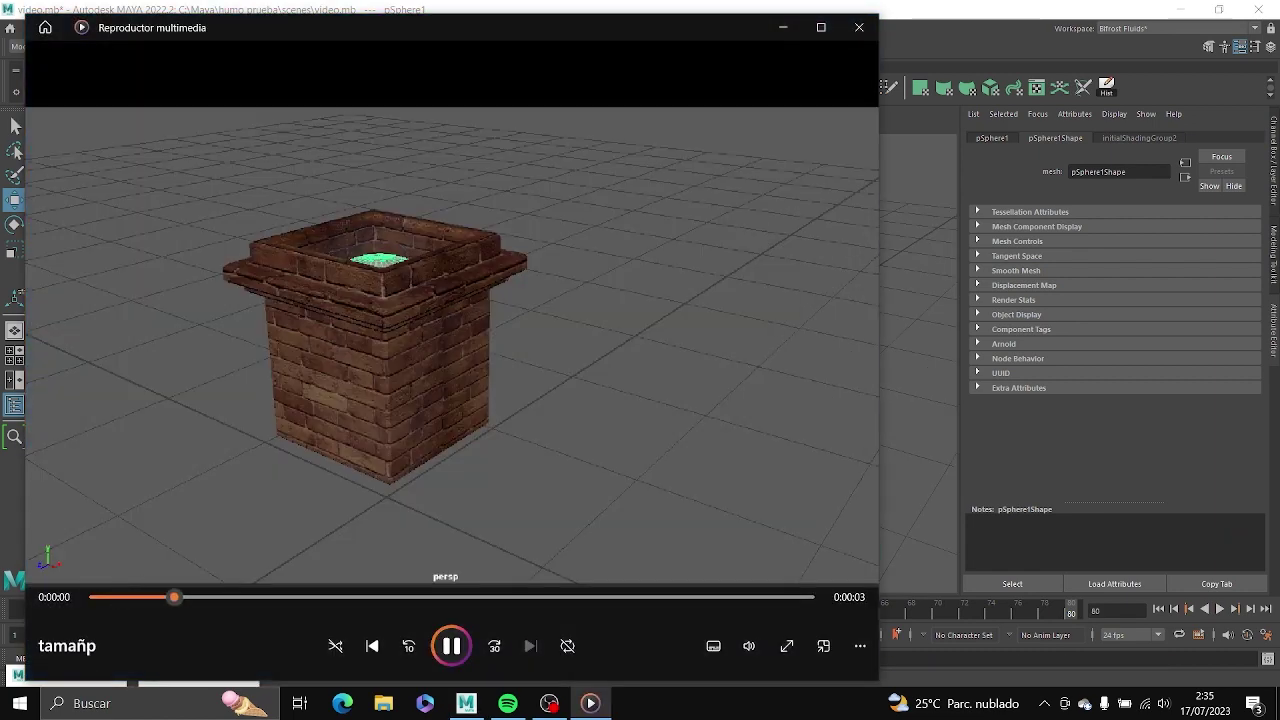
{"action": "left_click", "coordinate": [859, 27]}
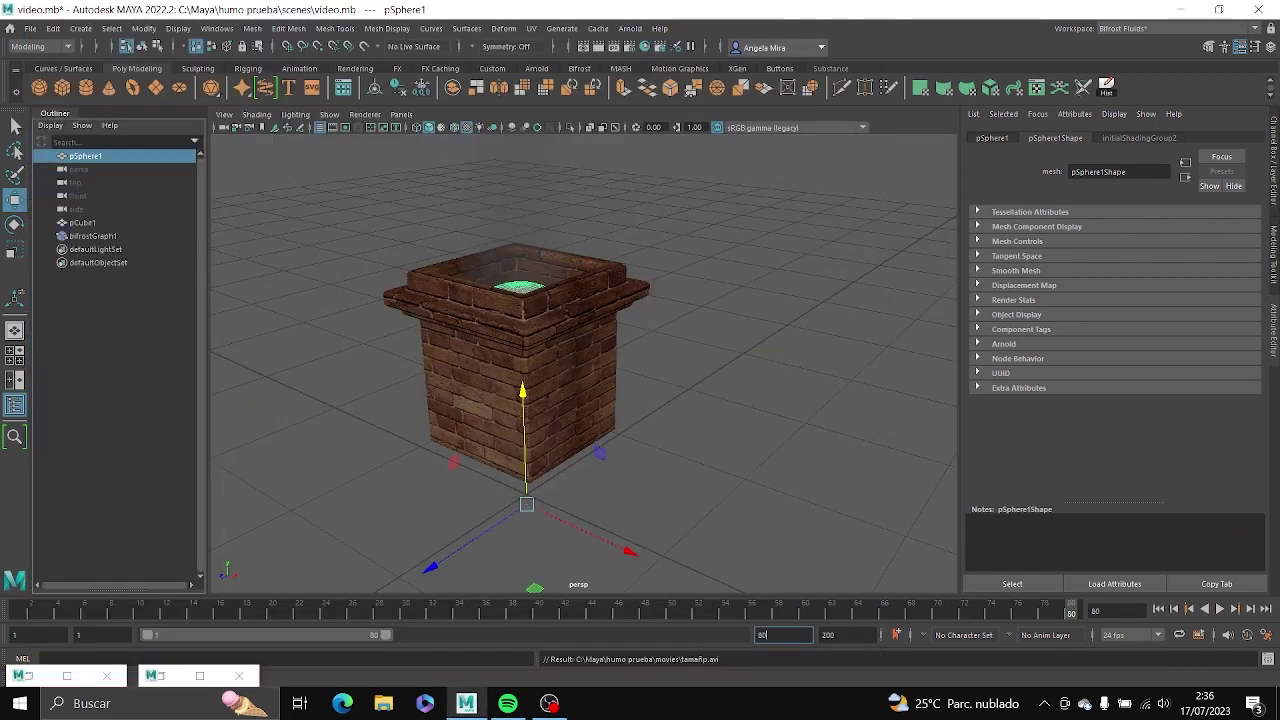
{"action": "scroll", "coordinate": [520, 380], "scroll_direction": "down", "scroll_amount": 5}
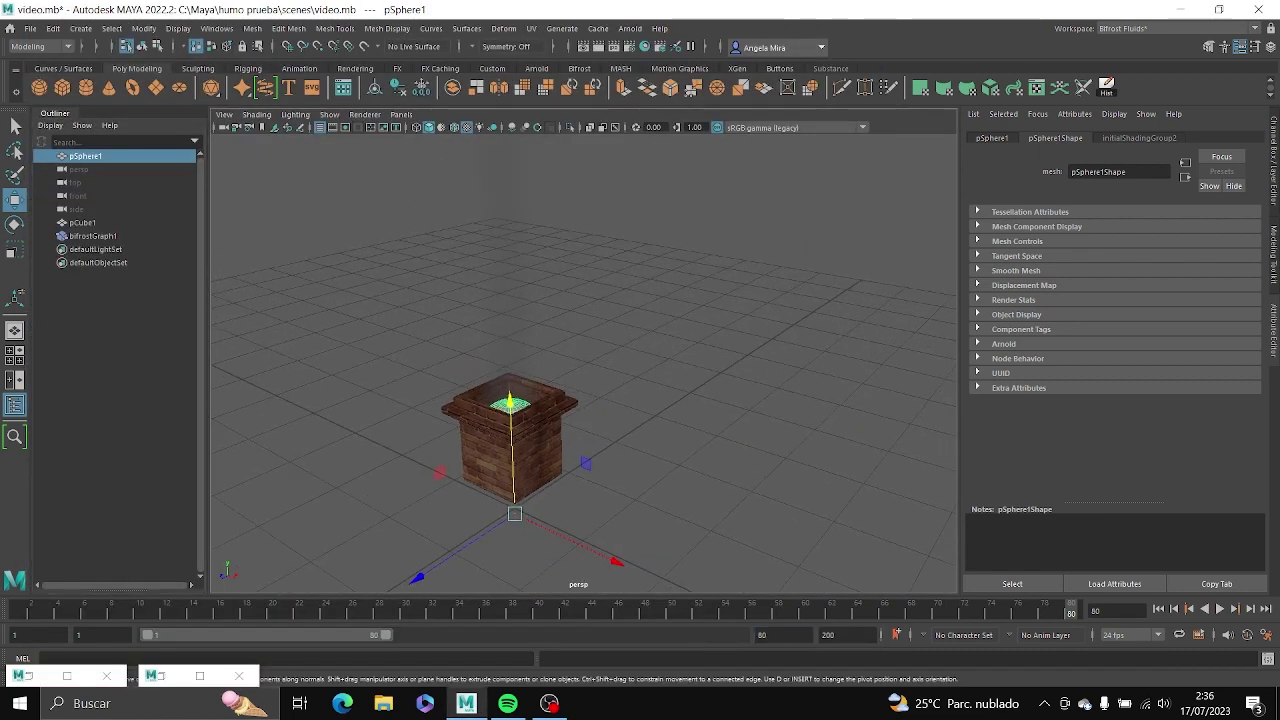
{"action": "middle_click_drag", "start_coordinate": [520, 440], "coordinate": [520, 540], "text": "alt"}
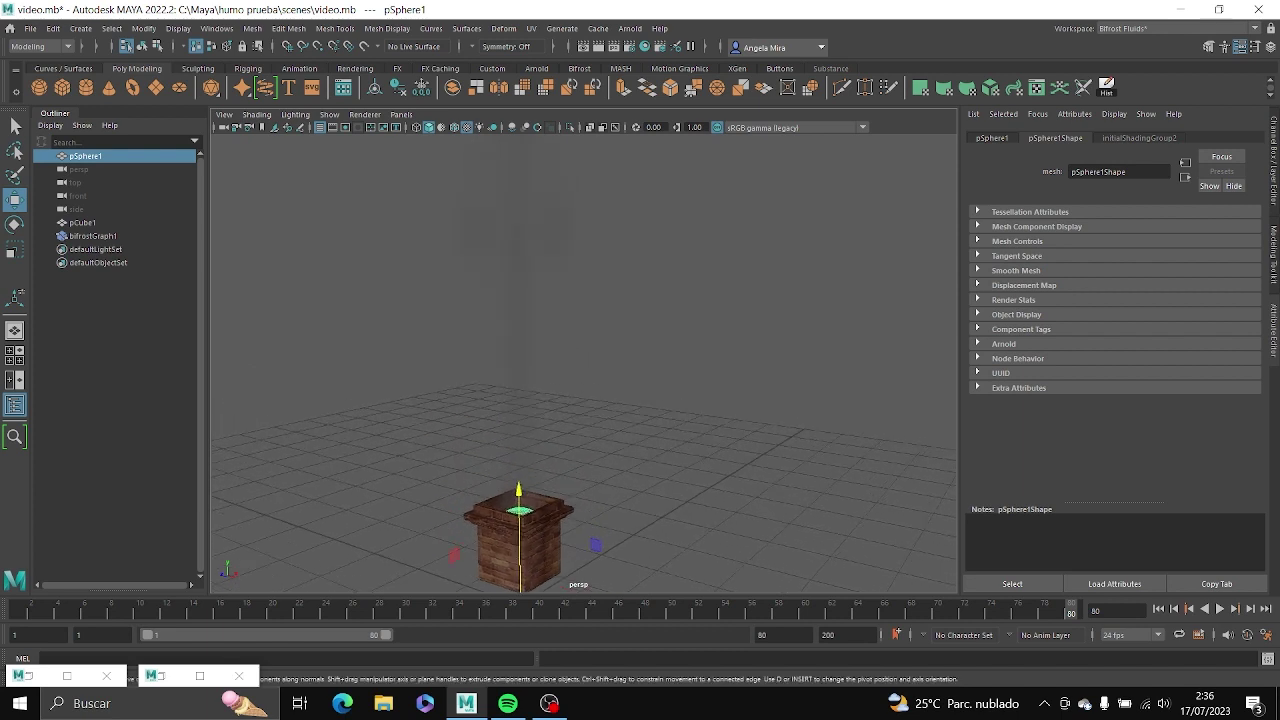
{"action": "left_click_drag", "start_coordinate": [580, 400], "coordinate": [580, 450], "text": "alt"}
{"action": "mouse_move", "coordinate": [560, 420]}
{"action": "middle_mouse_down", "text": "alt"}
{"action": "mouse_move", "coordinate": [551, 447]}
{"action": "mouse_move", "coordinate": [551, 430]}
{"action": "middle_mouse_up", "text": "alt"}
{"action": "scroll", "coordinate": [551, 430], "scroll_direction": "up", "scroll_amount": 2}
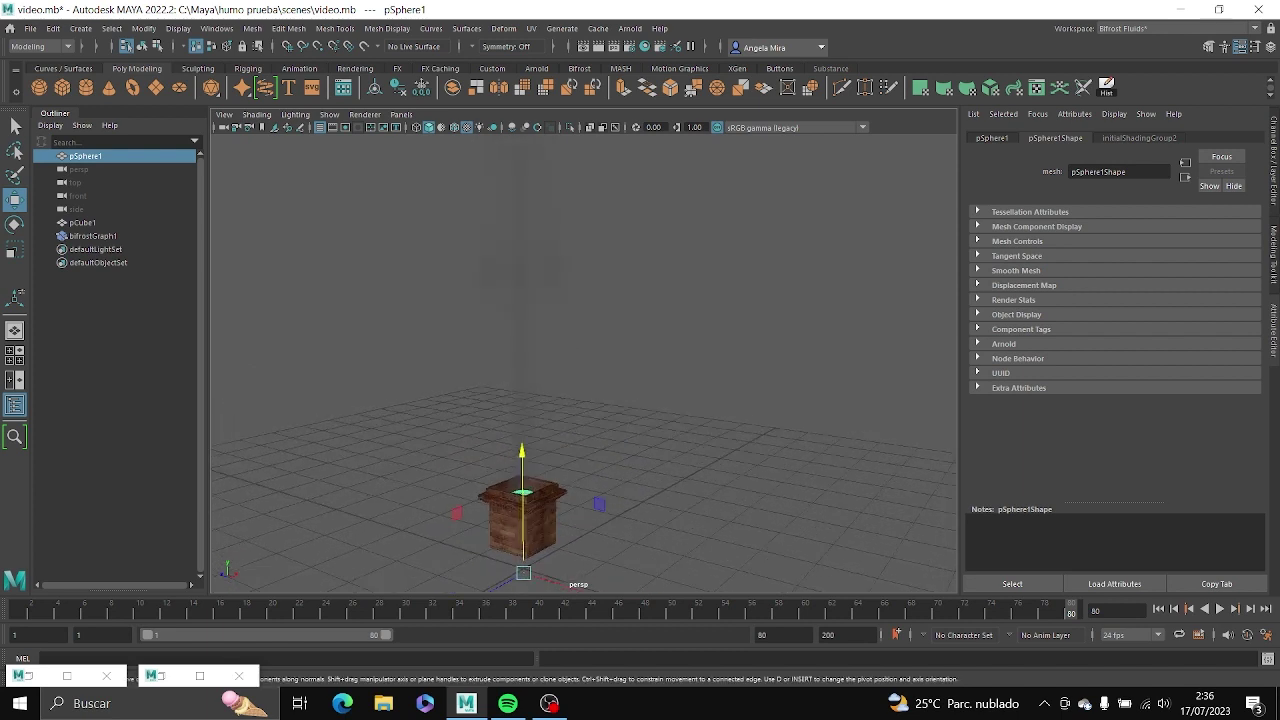
{"action": "left_click_drag", "start_coordinate": [530, 480], "coordinate": [545, 470], "text": "alt"}
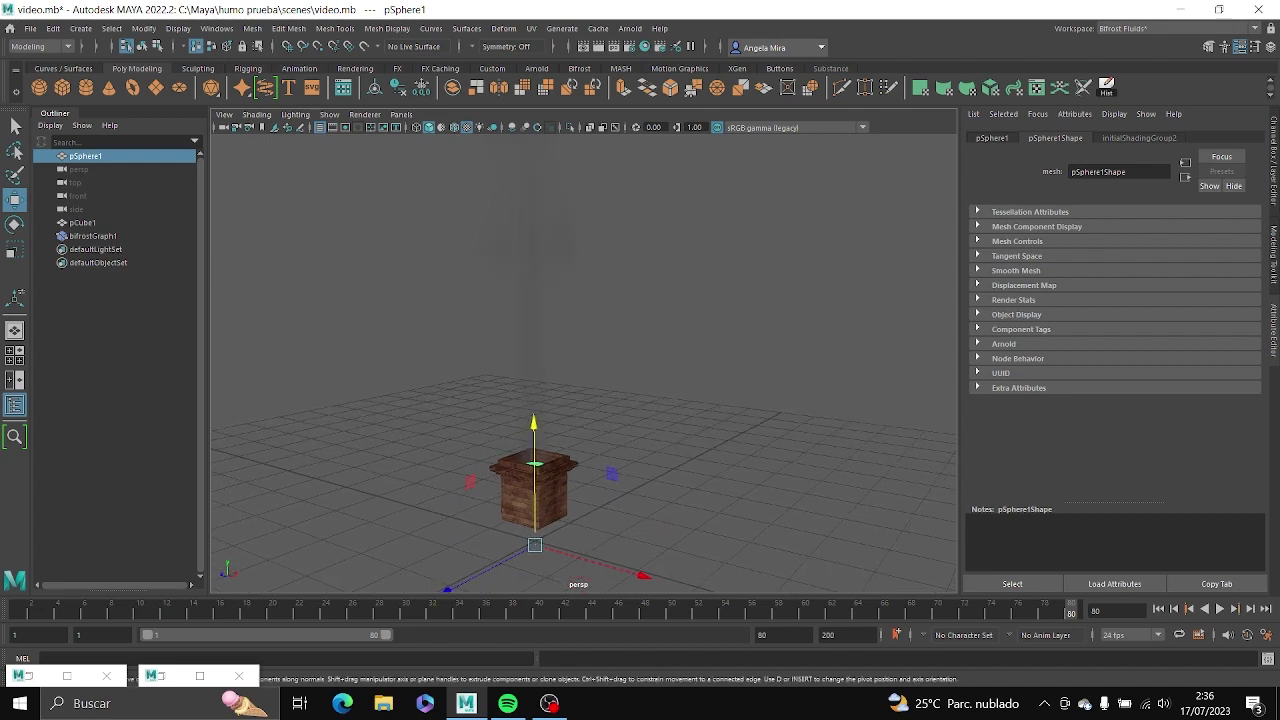
In the Bifrost graph, shift the source_air node toward pSphere1Shape and set its Temperature to 20.
{"action": "left_click", "coordinate": [200, 676]}
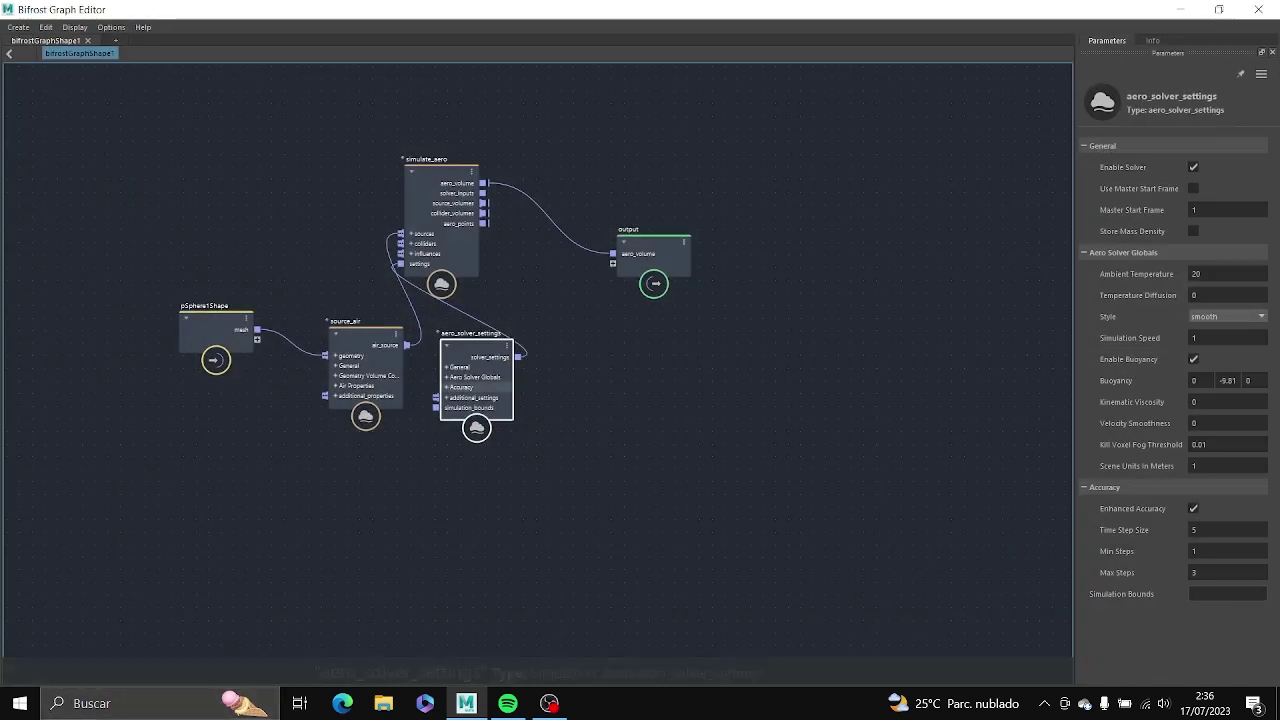
{"action": "scroll", "coordinate": [430, 400], "scroll_direction": "down", "scroll_amount": 1}
{"action": "scroll", "coordinate": [545, 350], "scroll_direction": "up", "scroll_amount": 3}
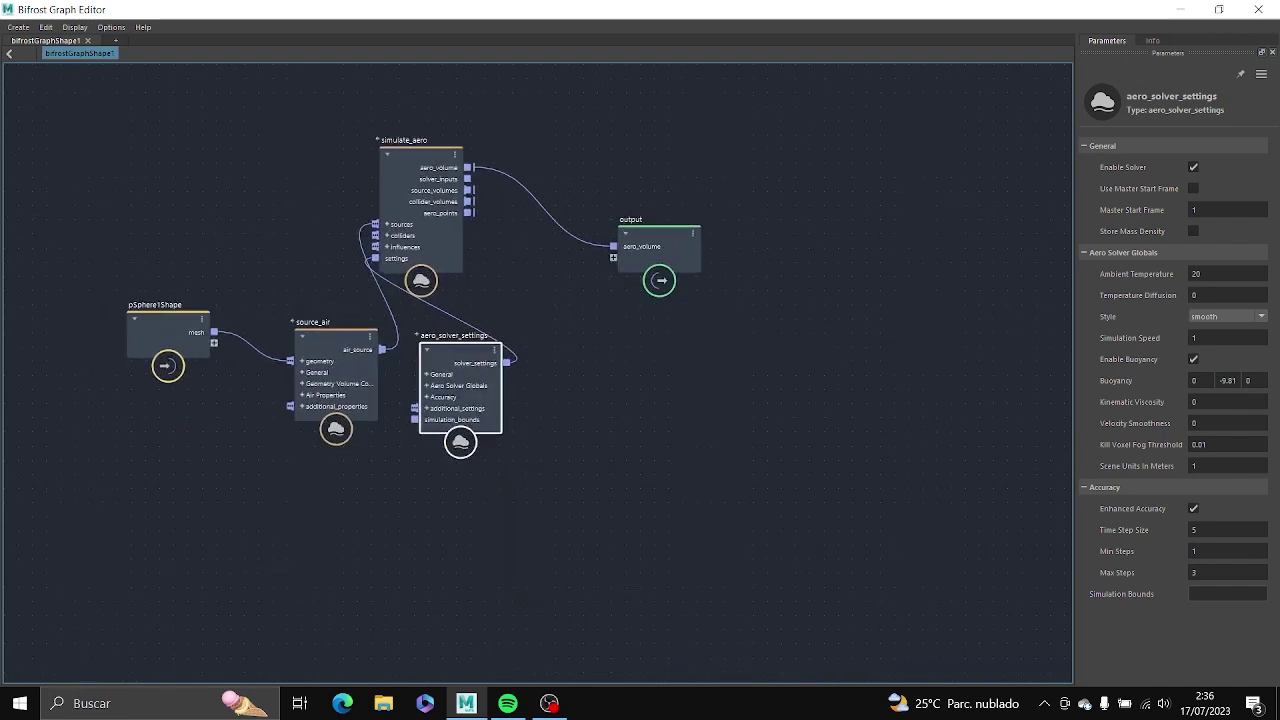
{"action": "middle_click_drag", "start_coordinate": [545, 350], "coordinate": [563, 402], "text": "alt"}
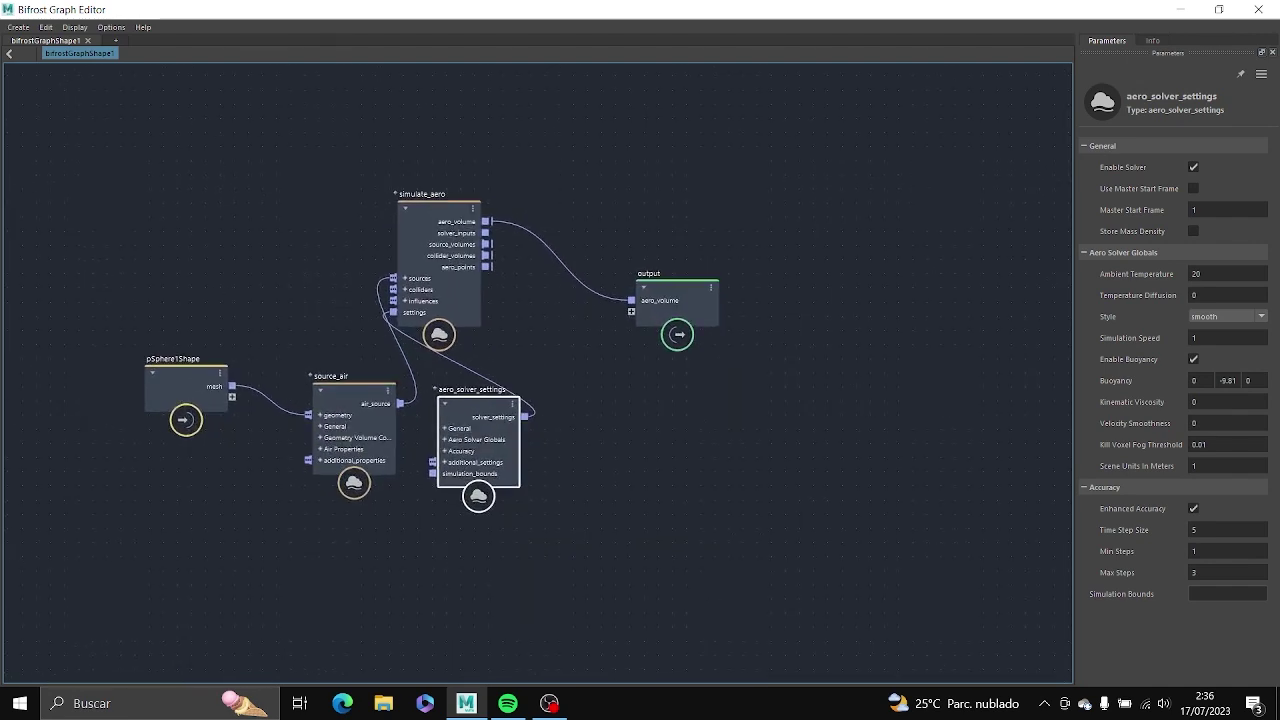
{"action": "left_click_drag", "start_coordinate": [355, 392], "coordinate": [324, 387]}
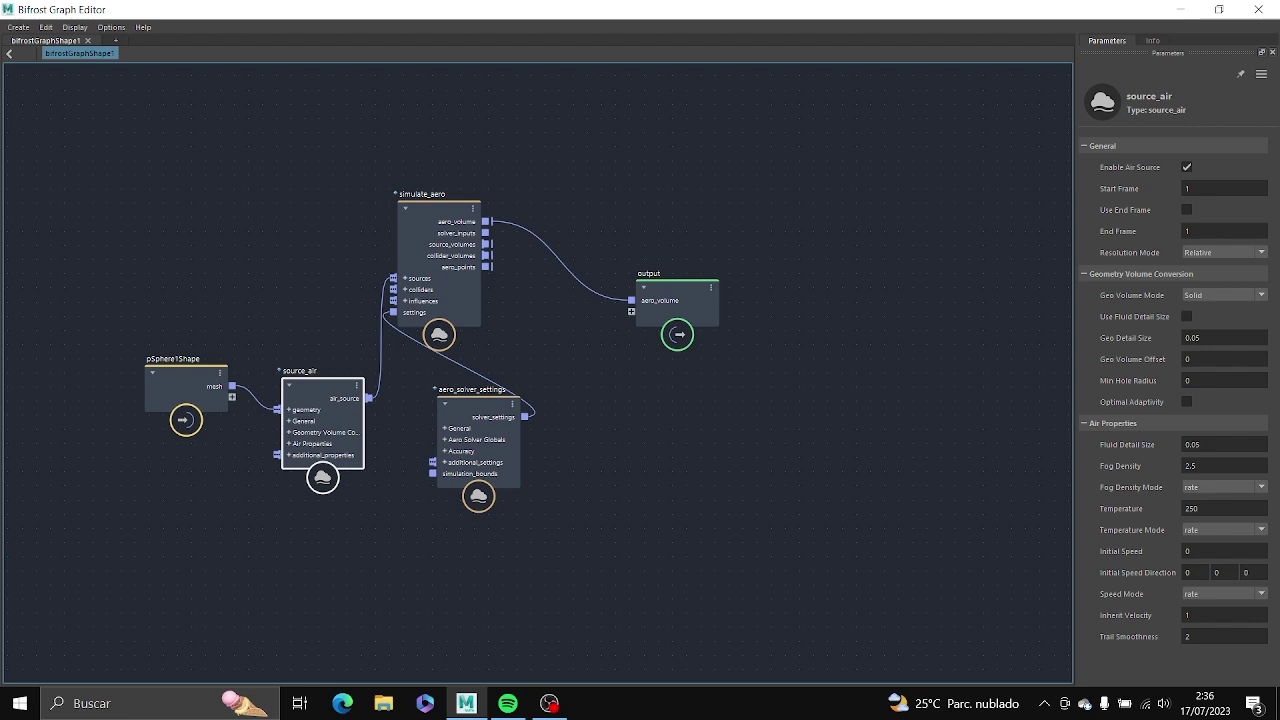
{"action": "double_click", "coordinate": [1208, 509]}
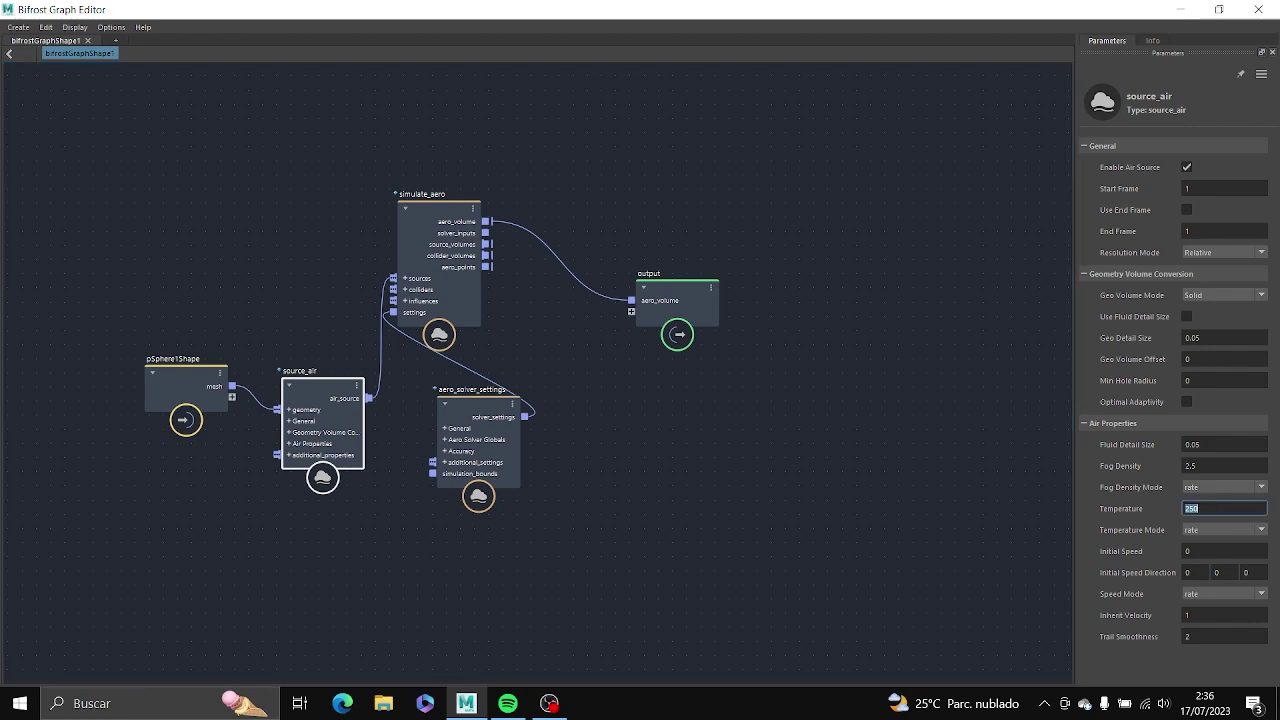
{"action": "key", "text": "BackSpace"}
{"action": "type", "text": "20"}
Set the Ambient Temperature of the aero_solver_settings node to 10.
{"action": "left_click", "coordinate": [437, 209]}
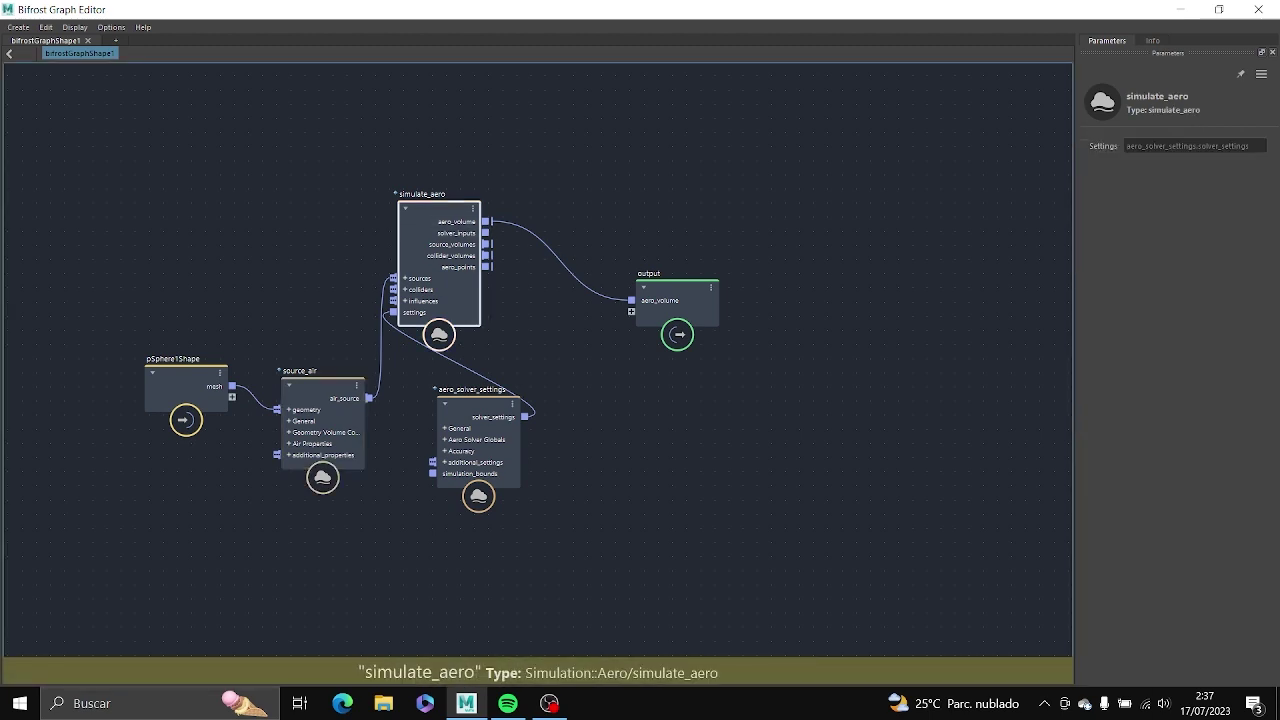
{"action": "left_click", "coordinate": [478, 405]}
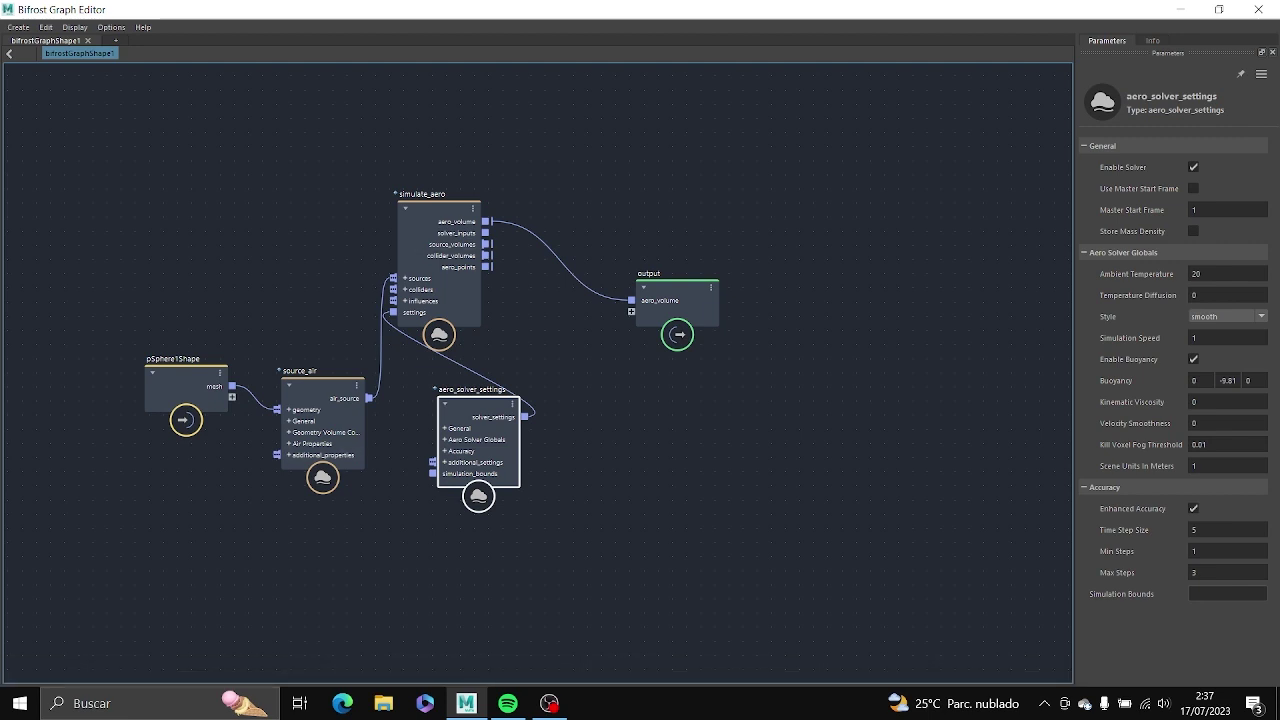
{"action": "left_click", "coordinate": [1196, 273]}
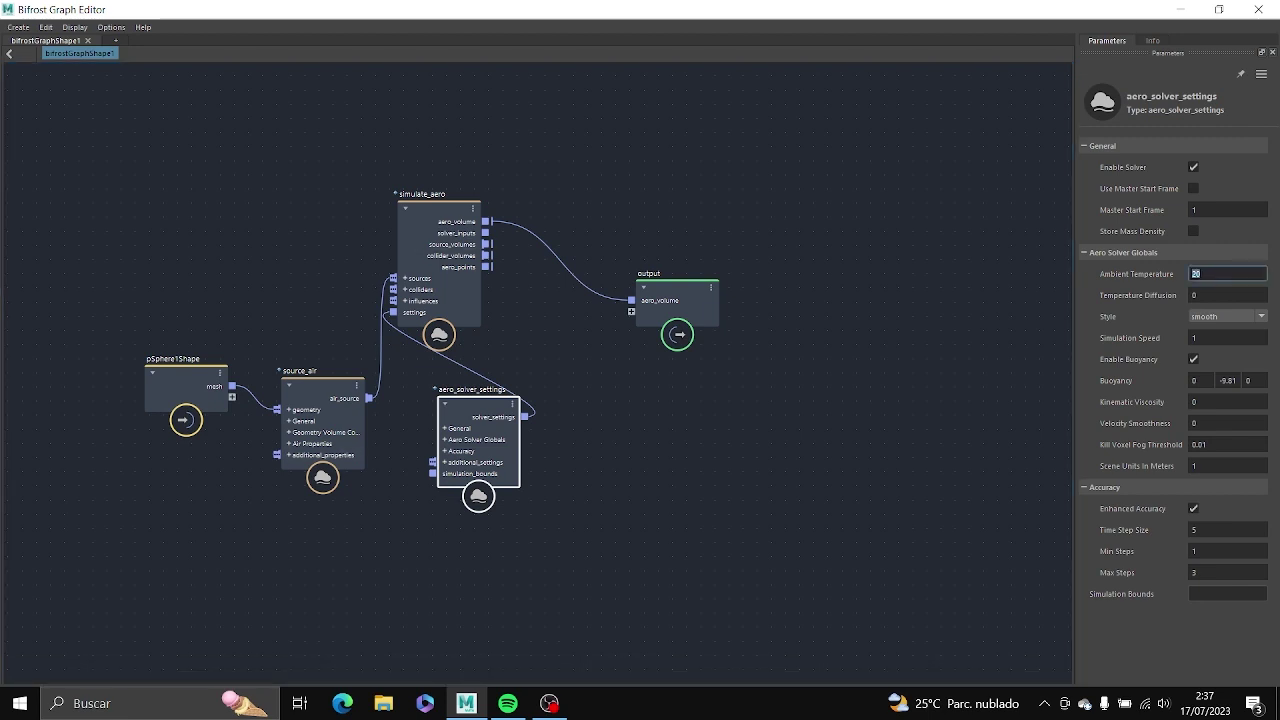
{"action": "key", "text": "BackSpace"}
{"action": "type", "text": "10"}
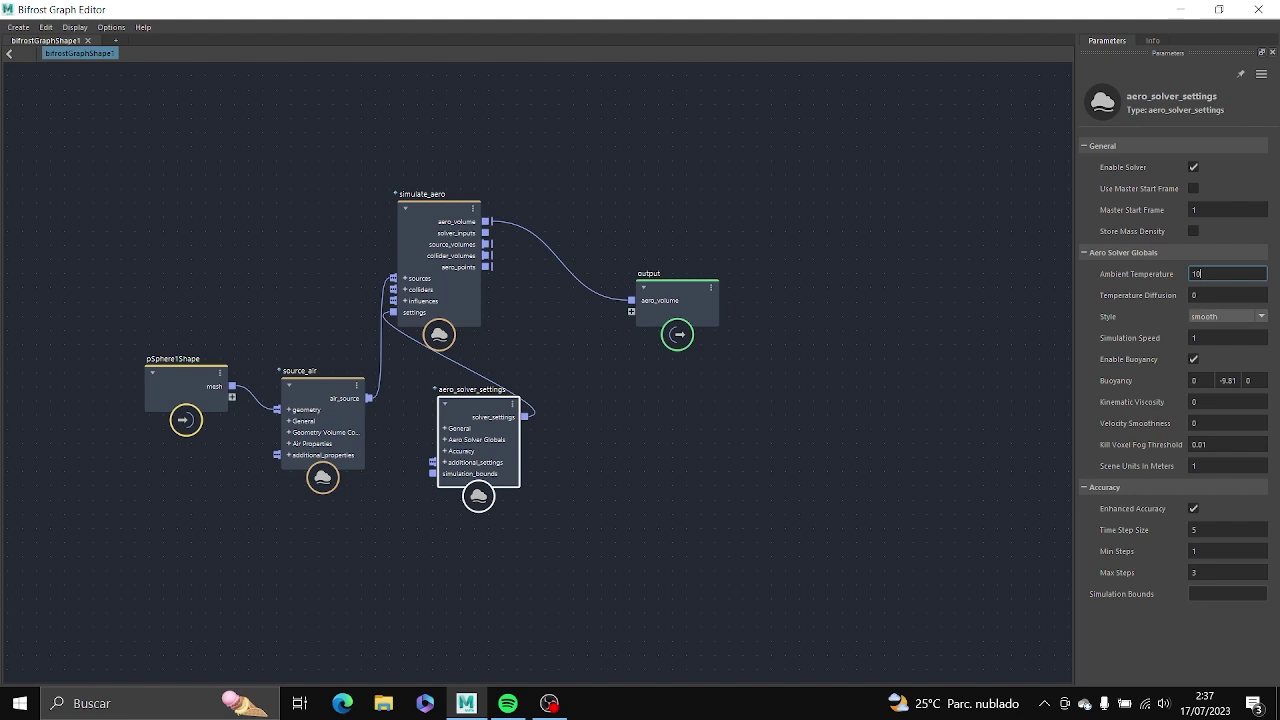
{"action": "key", "text": "Return"}
Set the Kinematic Viscosity of aero_solver_settings to 0.0002 and its Simulation Speed to 2.
{"action": "left_click", "coordinate": [1228, 401]}
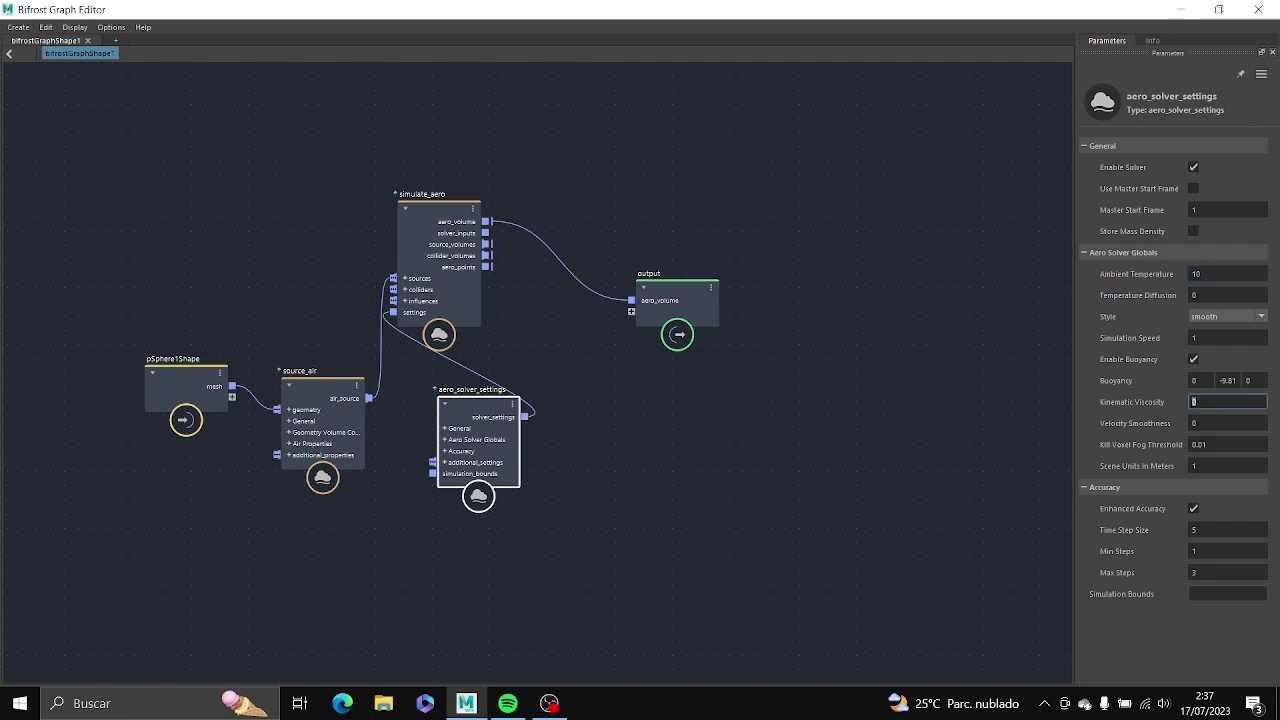
{"action": "key", "text": "BackSpace"}
{"action": "type", "text": "0.0002"}
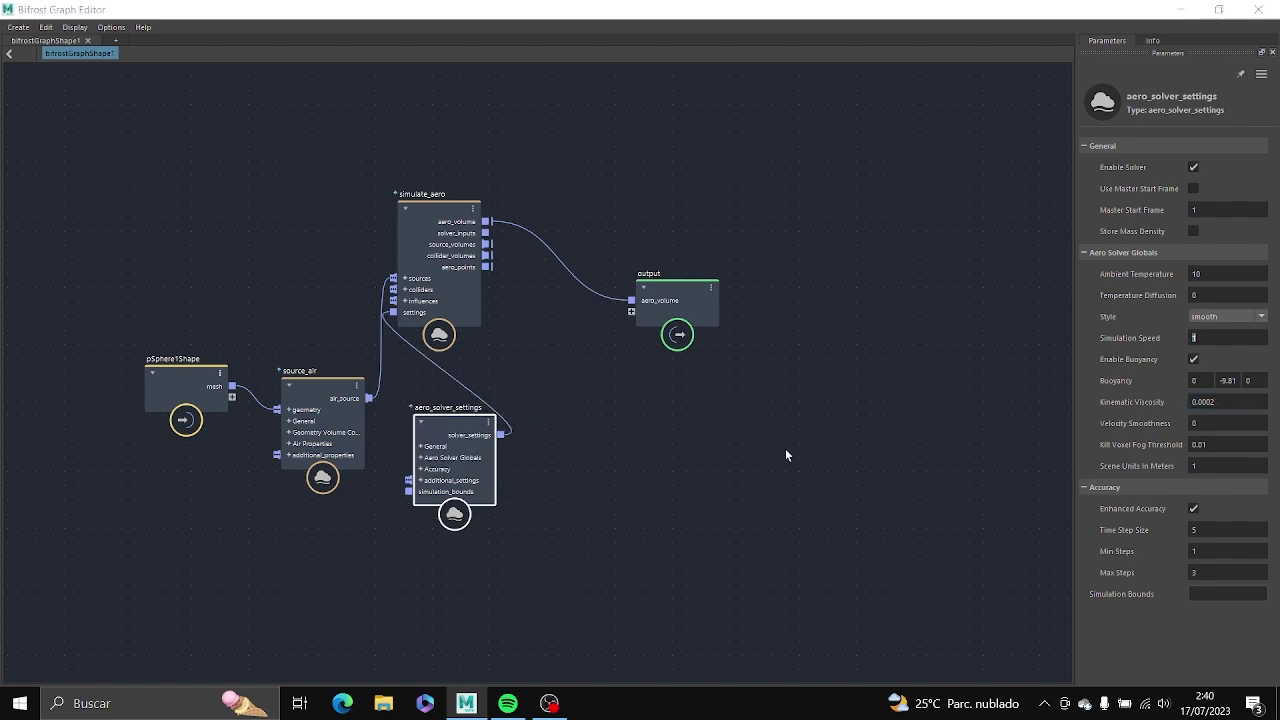
{"action": "left_click", "coordinate": [1235, 338]}
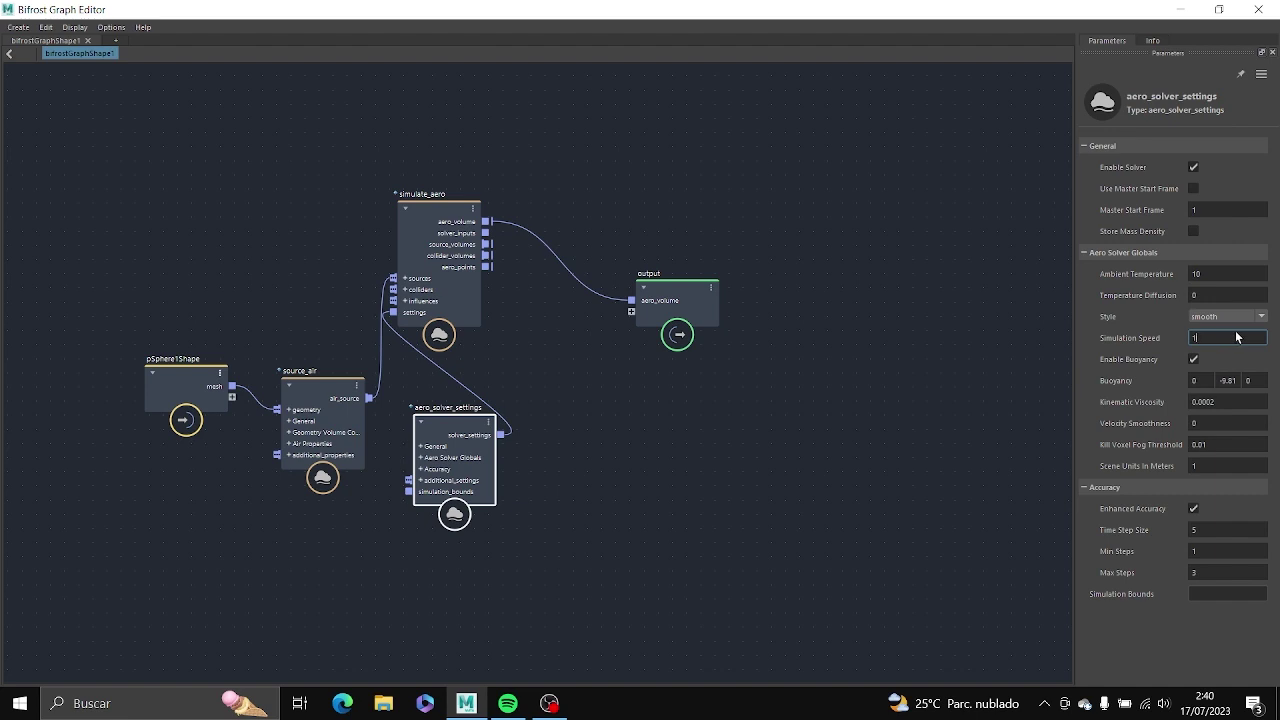
{"action": "key", "text": "BackSpace"}
{"action": "type", "text": "2"}
Playblast the simulation with the new solver values, watch the start of the video, and close it.
{"action": "left_click", "coordinate": [1181, 9]}
{"action": "right_click", "coordinate": [497, 612]}
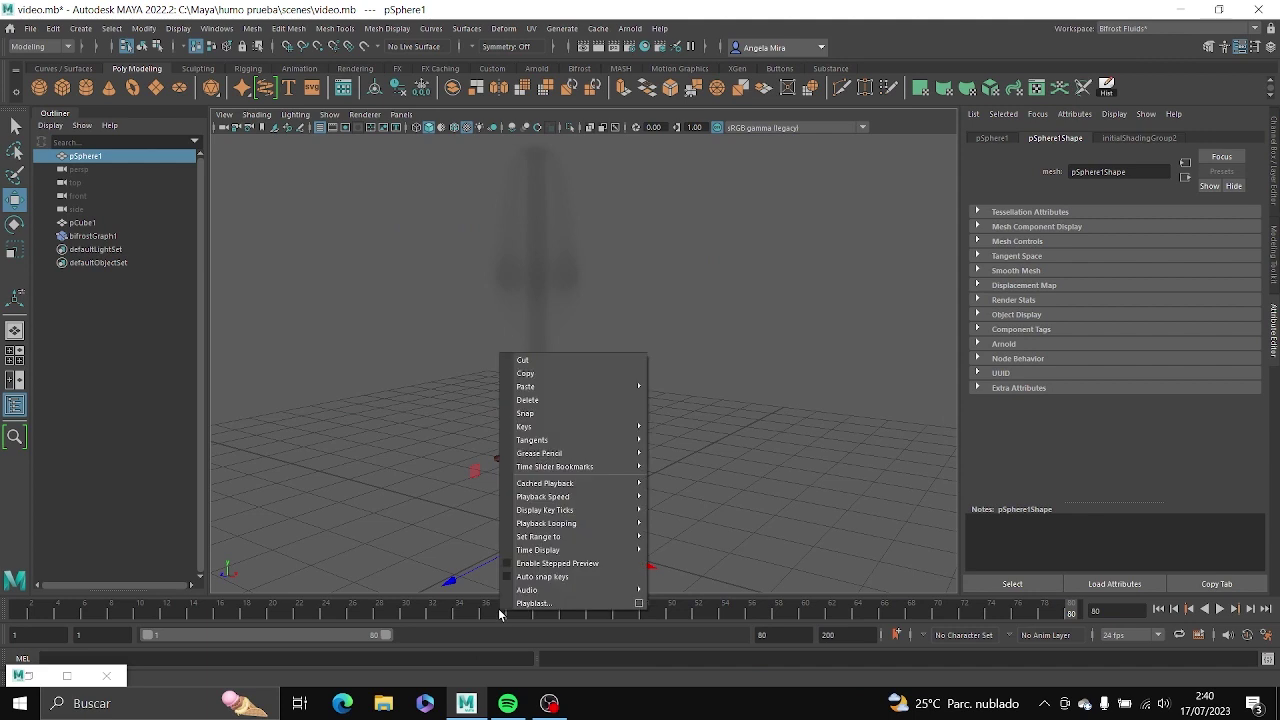
{"action": "left_click", "coordinate": [516, 604]}
{"action": "left_click", "coordinate": [609, 354]}
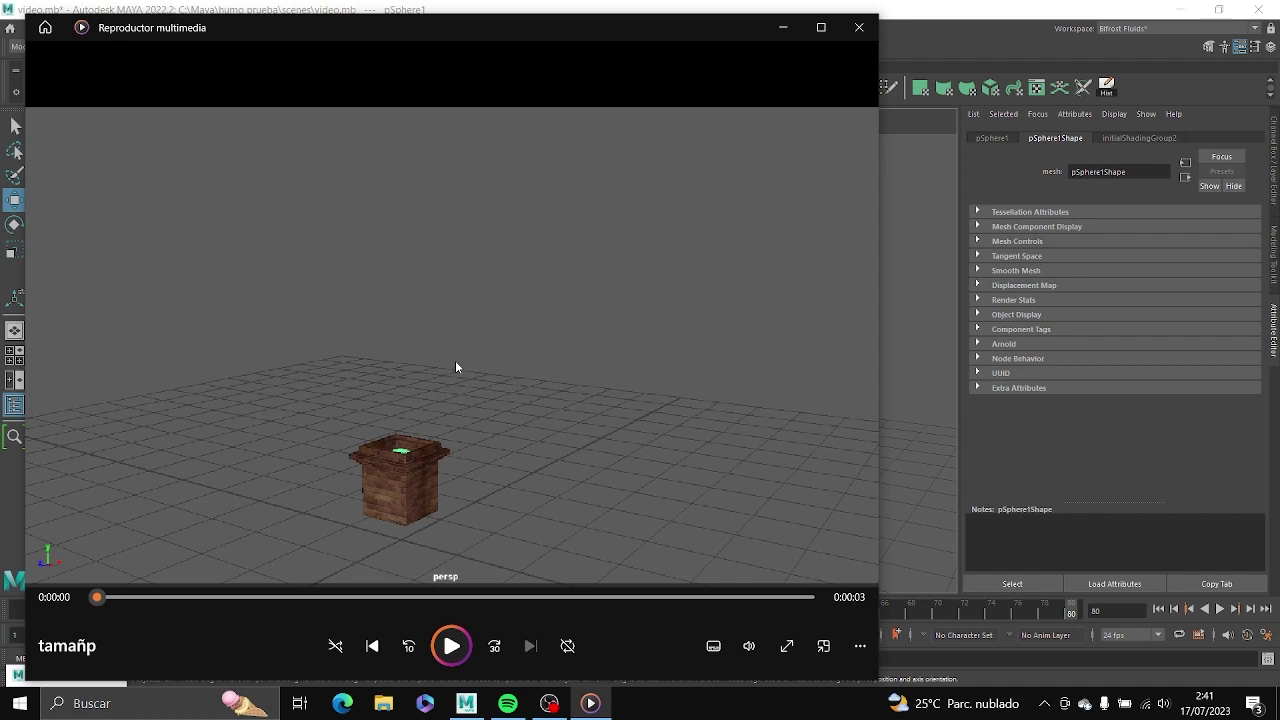
{"action": "left_click", "coordinate": [452, 645]}
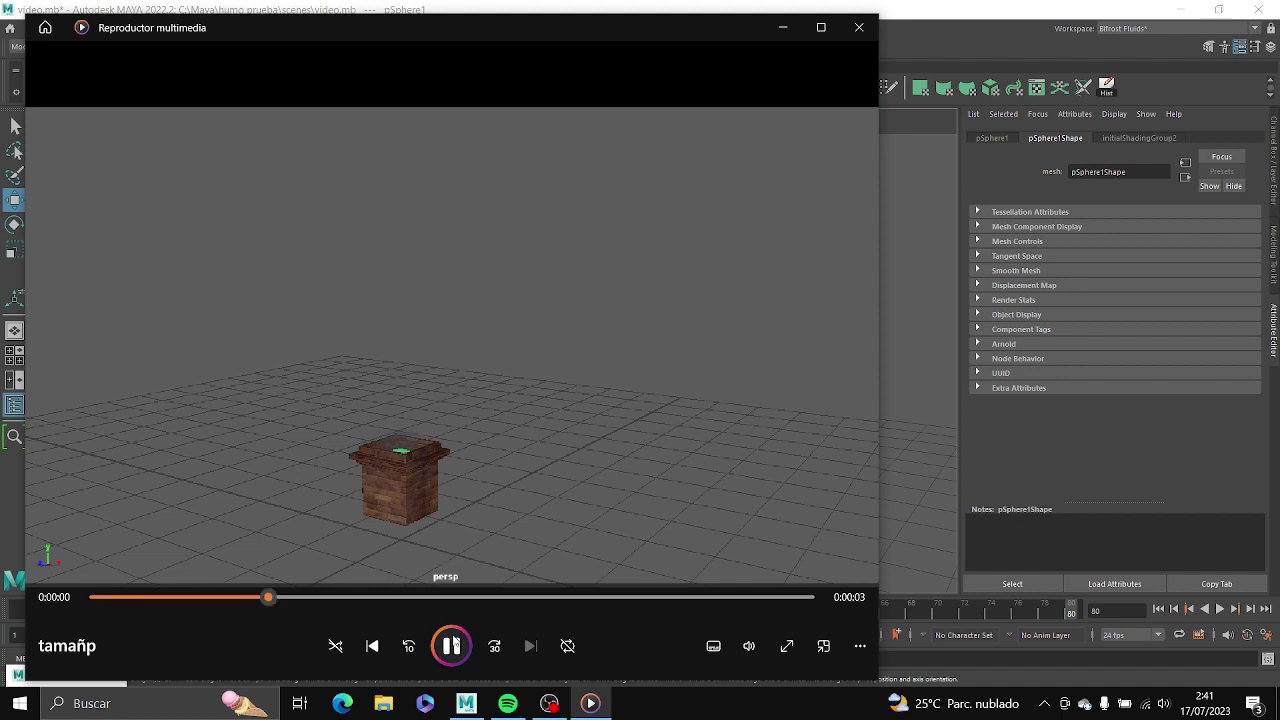
{"action": "left_click", "coordinate": [453, 645]}
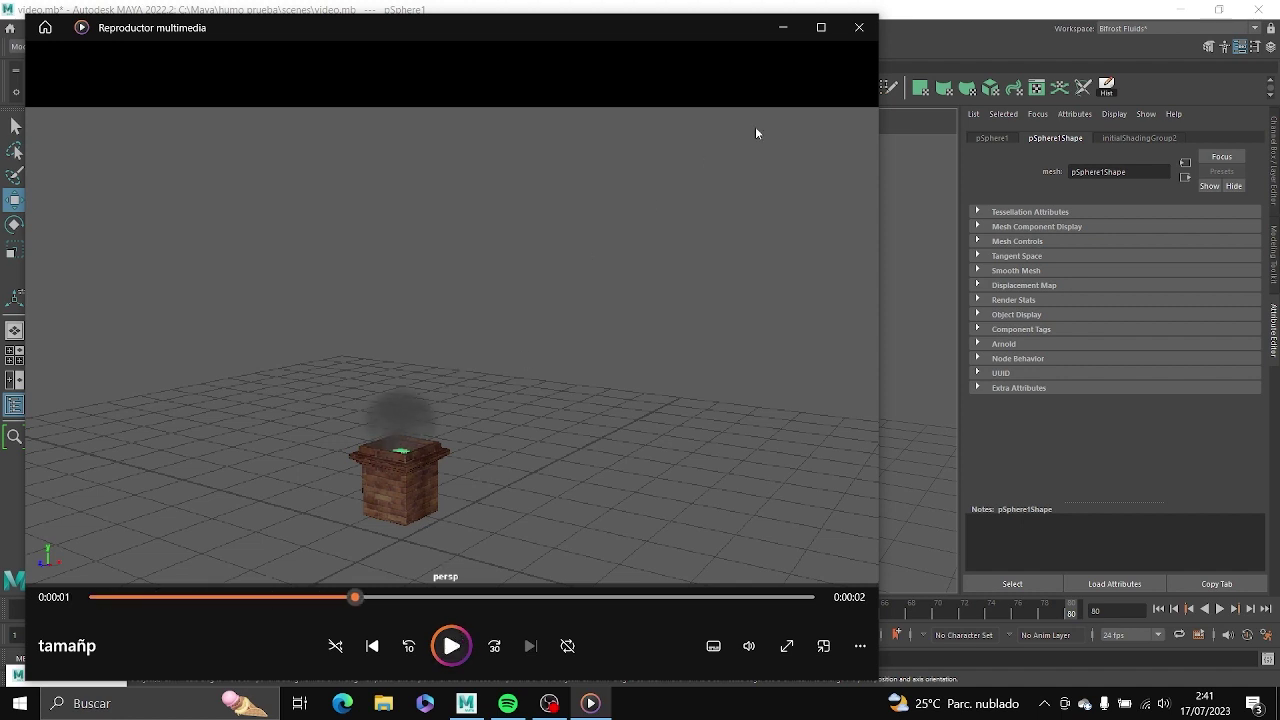
{"action": "left_click", "coordinate": [856, 36]}
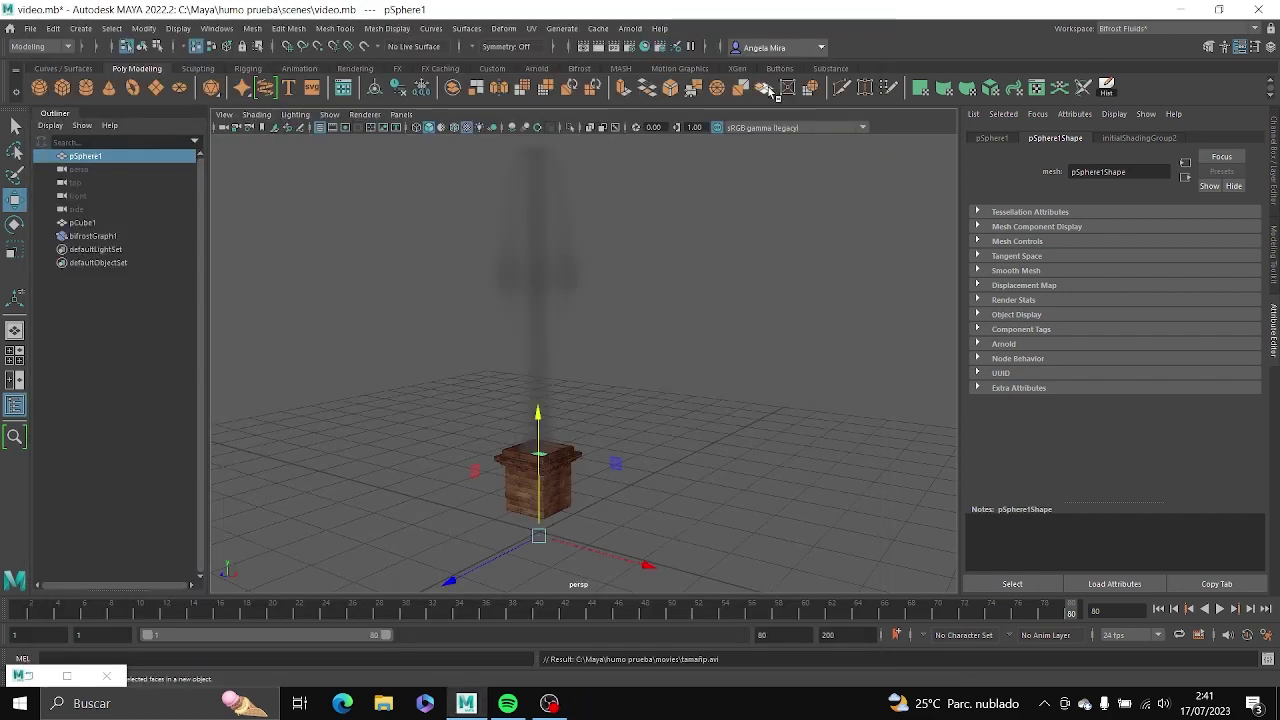
Hide the brick chimney pCube1 to expose the emitting sphere and its smoke.
{"action": "left_click", "coordinate": [529, 489]}
{"action": "left_click", "coordinate": [82, 224]}
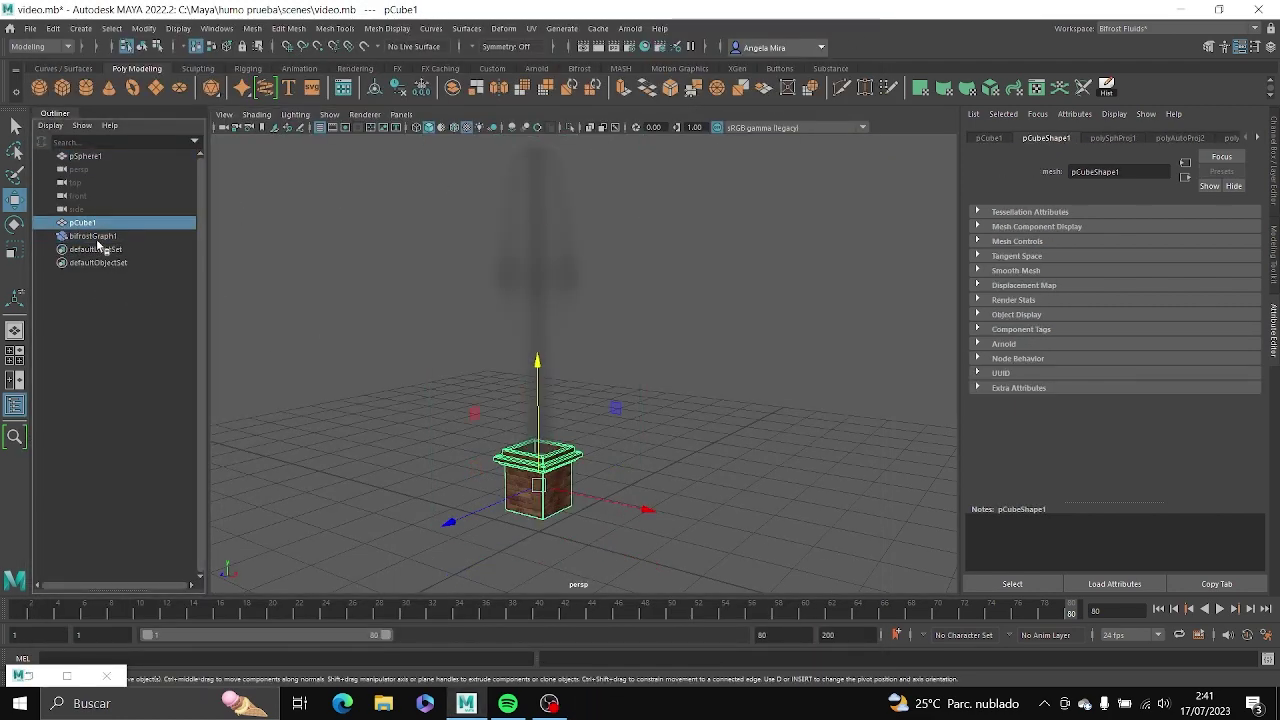
{"action": "key", "text": "ctrl+h"}
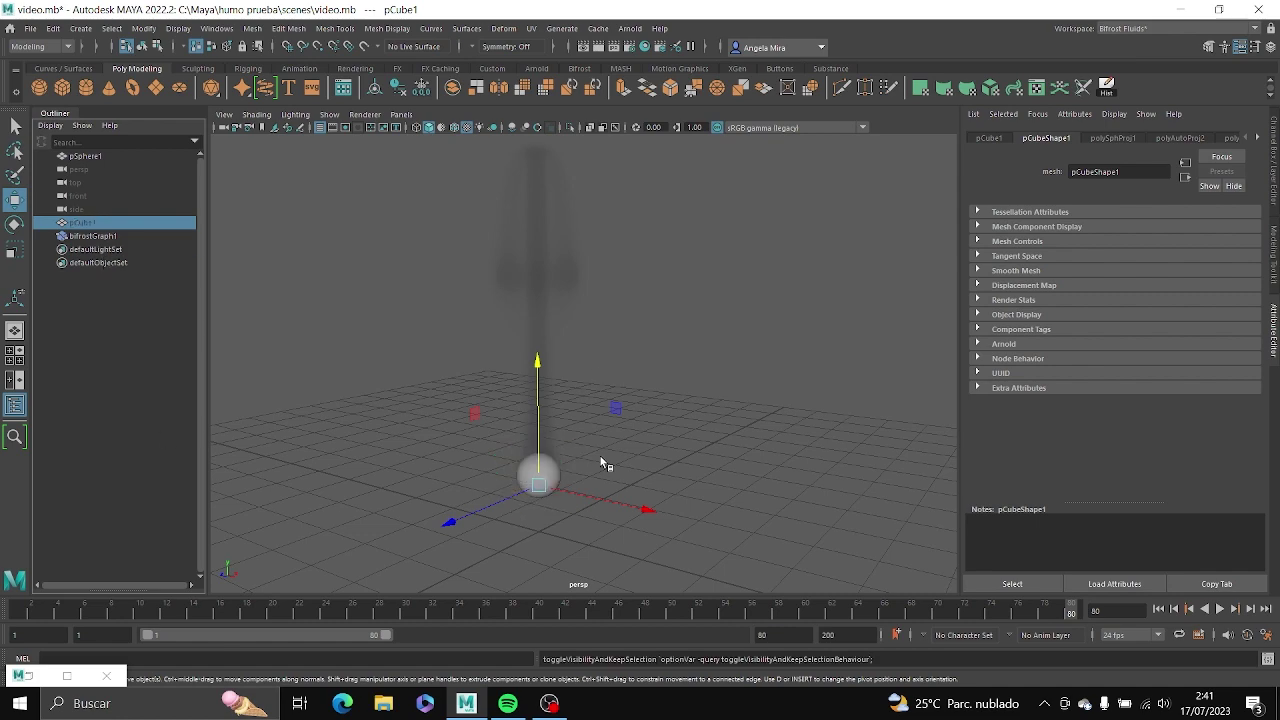
{"action": "scroll", "coordinate": [600, 460], "scroll_direction": "up", "scroll_amount": 3}
{"action": "middle_click_drag", "start_coordinate": [594, 463], "coordinate": [651, 406], "text": "alt"}
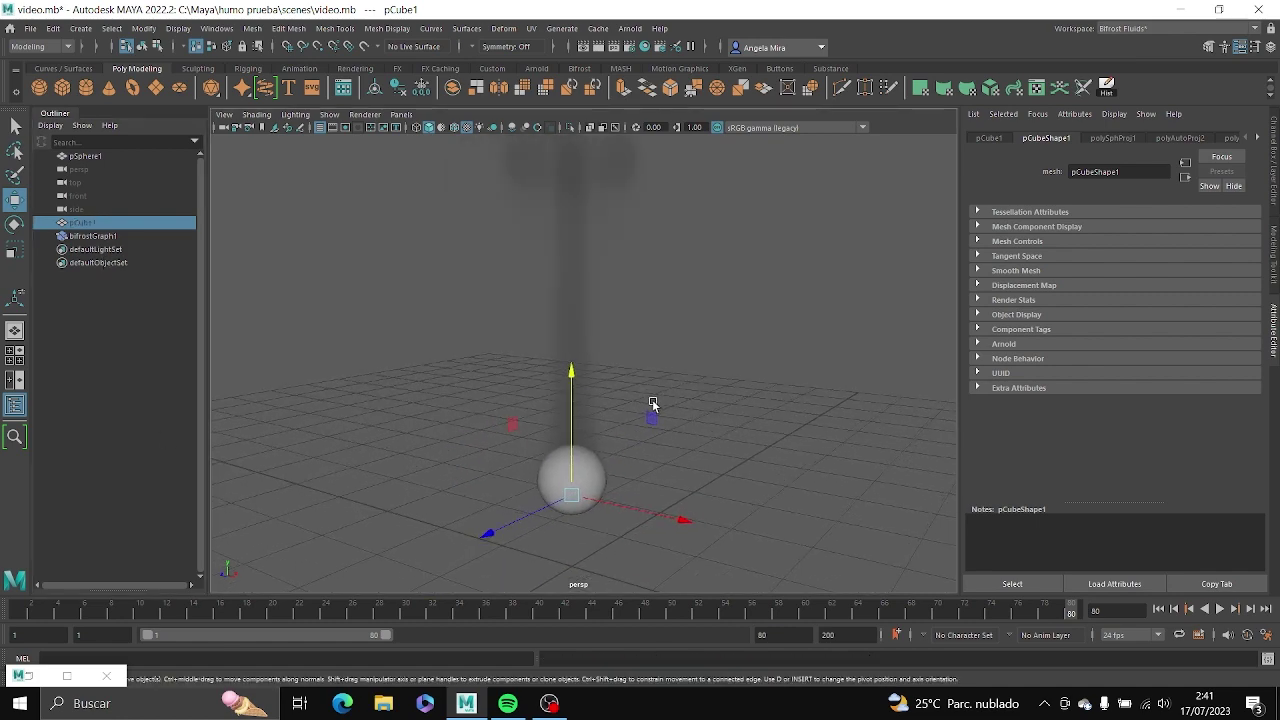
Return to the Bifrost graph, select source_air, and open its Temperature value for editing.
{"action": "left_click", "coordinate": [67, 676]}
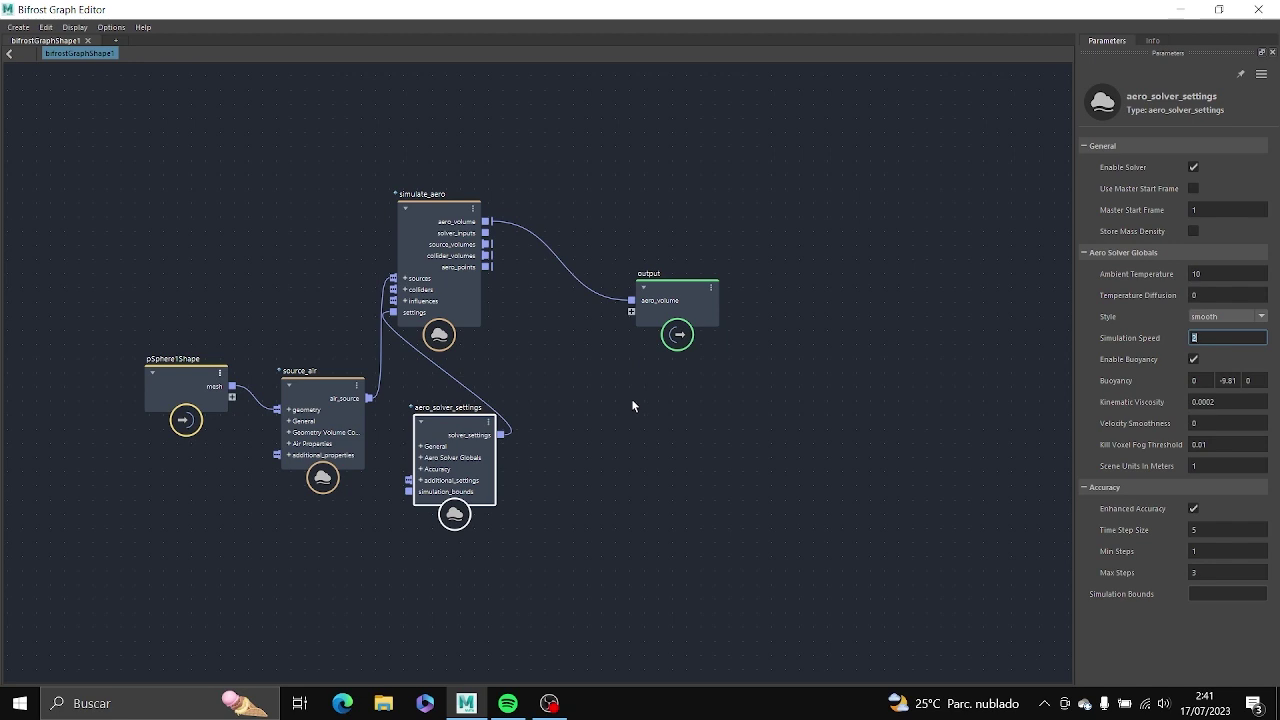
{"action": "left_click", "coordinate": [318, 396]}
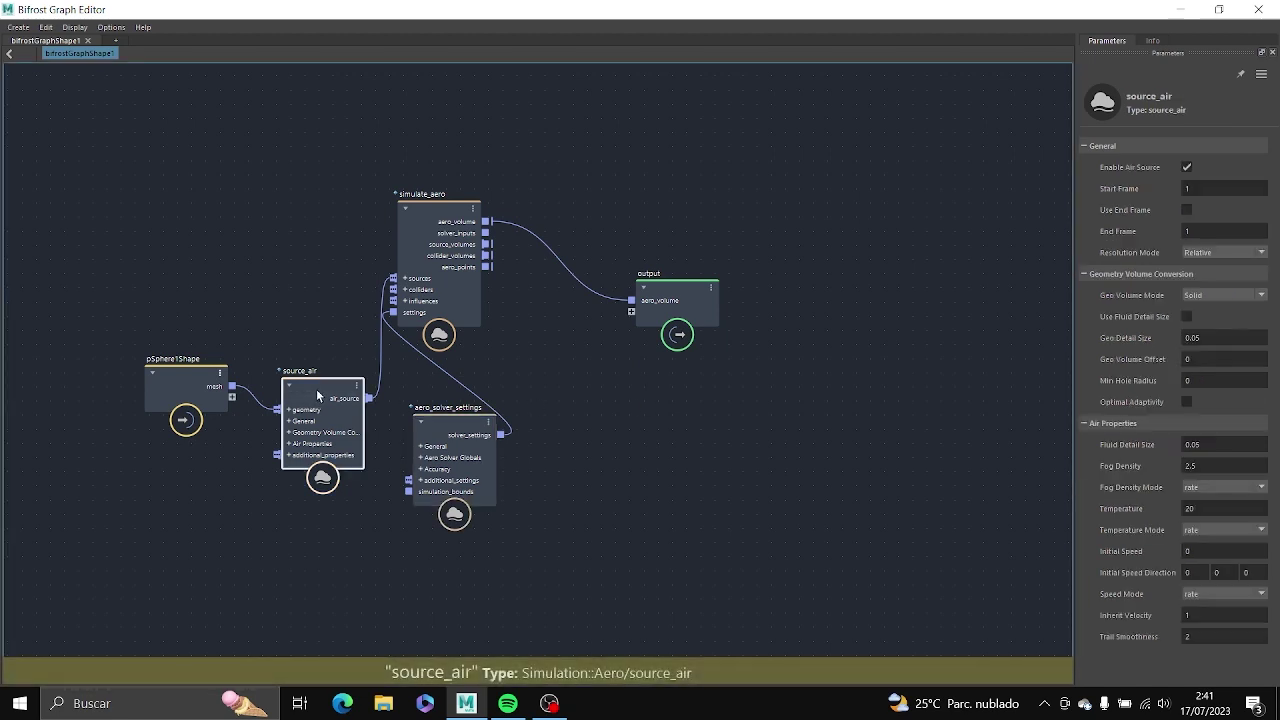
{"action": "left_click", "coordinate": [1230, 510]}
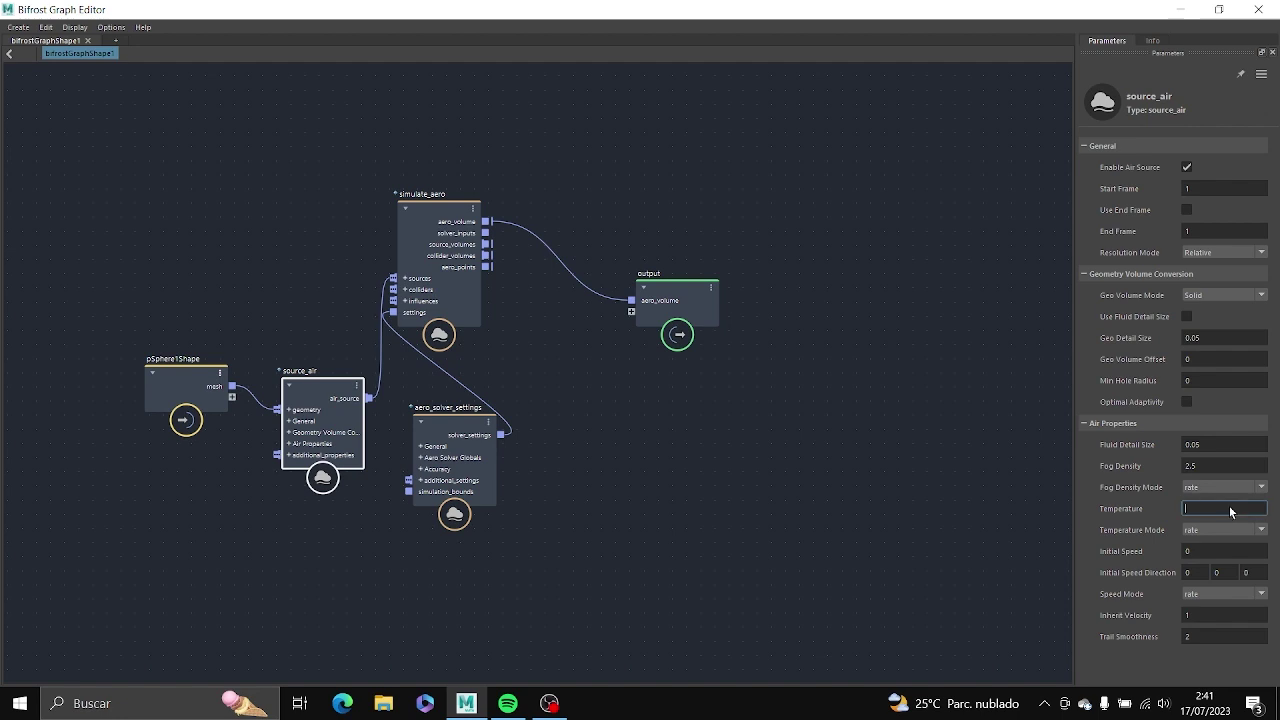
Playblast the smoke simulation with the chimney hidden.
{"action": "left_click", "coordinate": [1178, 10]}
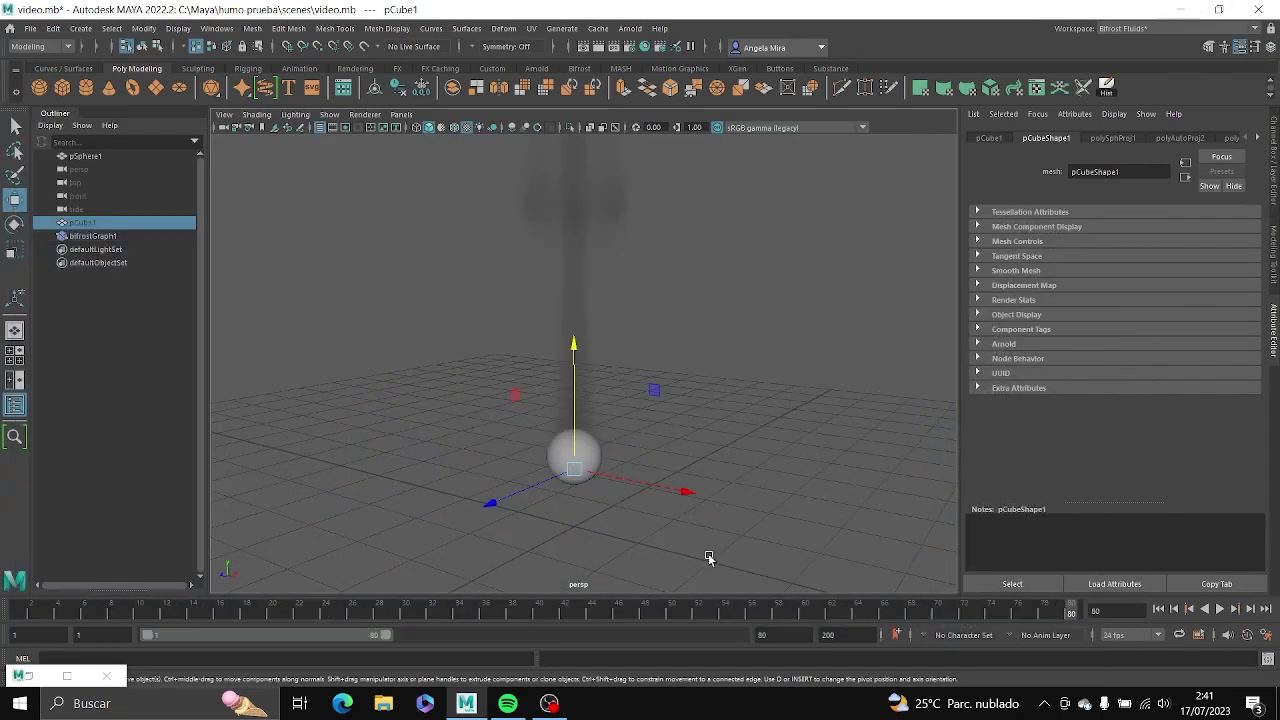
{"action": "right_click", "coordinate": [729, 614]}
{"action": "left_click", "coordinate": [752, 612]}
{"action": "left_click", "coordinate": [603, 354]}
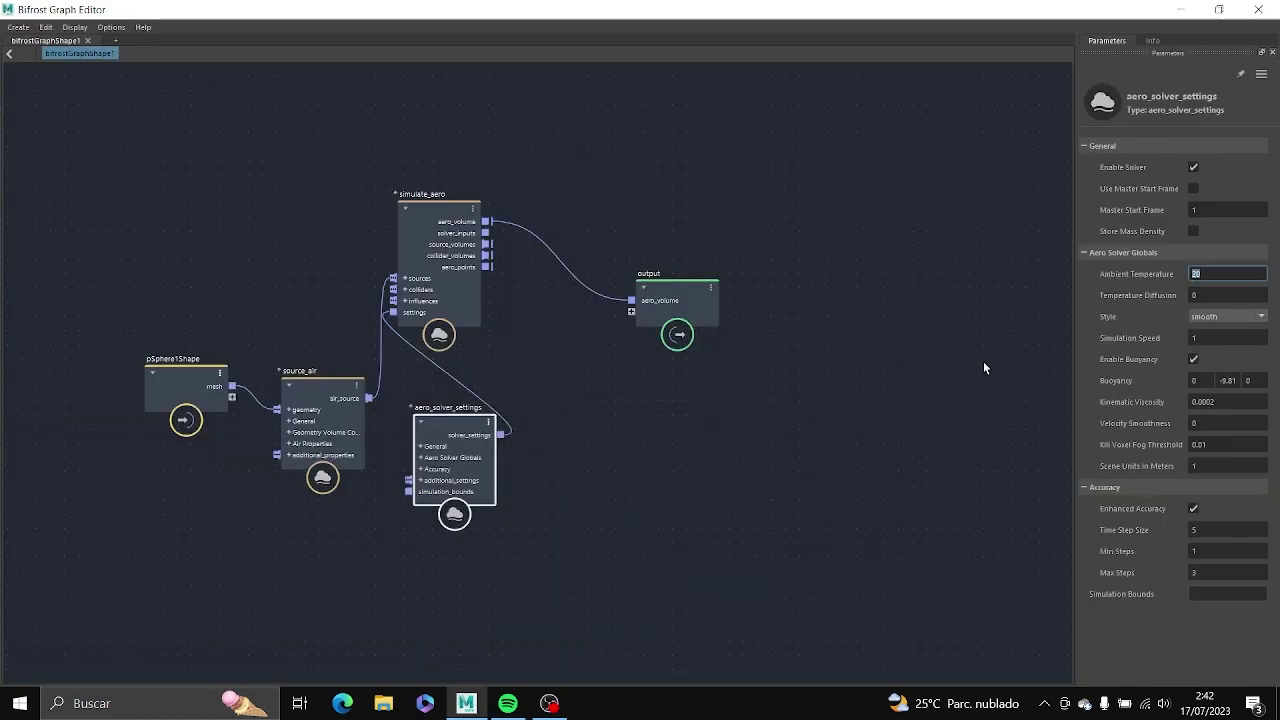
Set Ambient Temperature to 20 in aero_solver_settings and try the busy Style option.
{"action": "left_click", "coordinate": [1222, 273]}
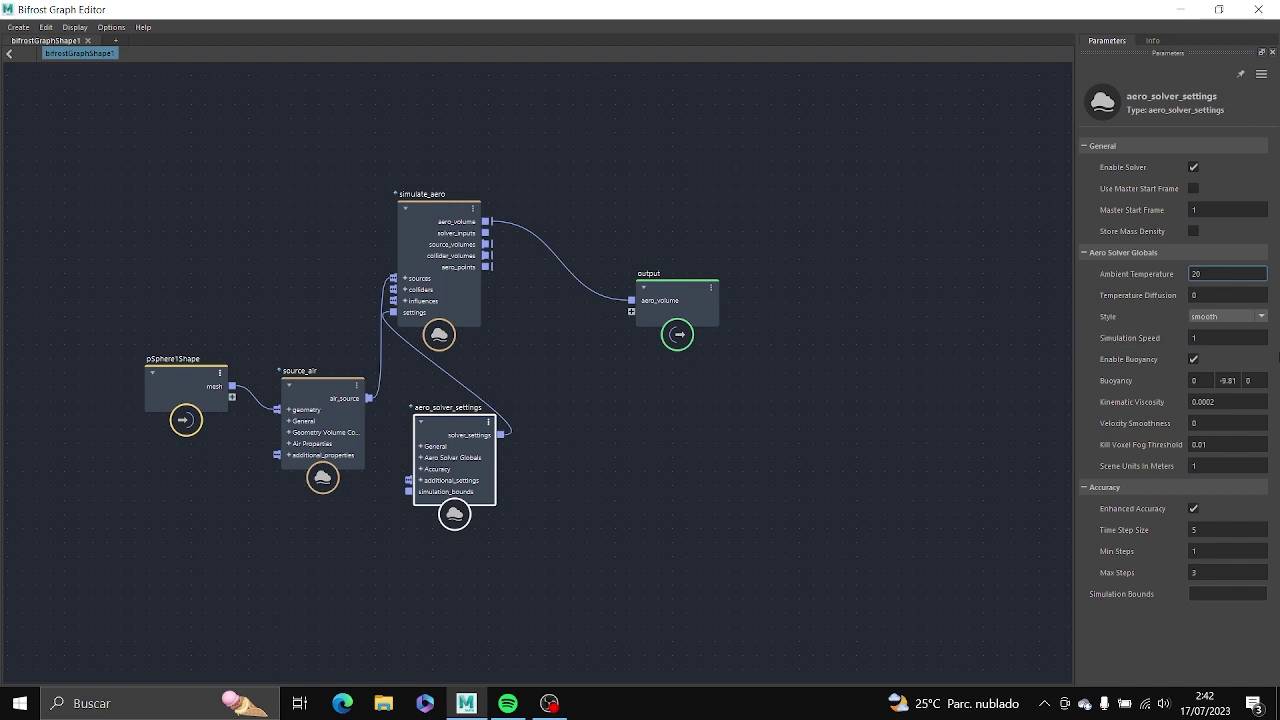
{"action": "left_click", "coordinate": [1219, 325]}
{"action": "left_click", "coordinate": [1215, 317]}
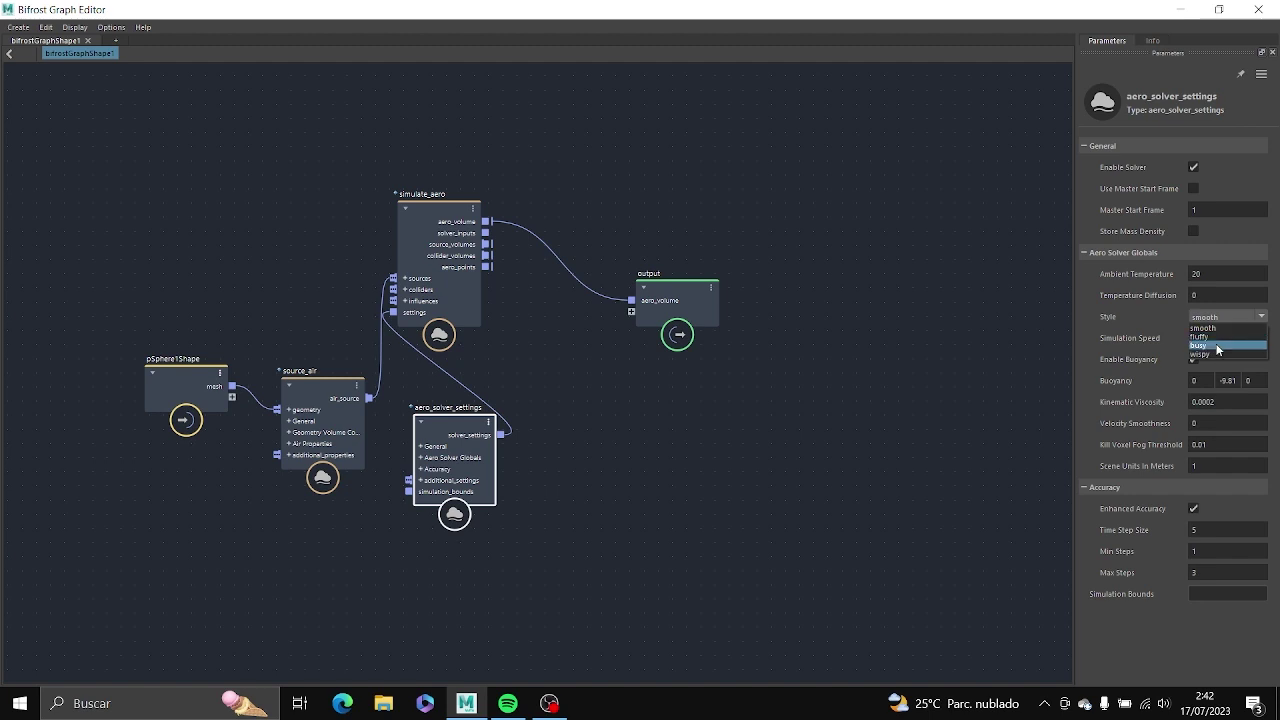
{"action": "left_click", "coordinate": [1217, 347]}
{"action": "left_click", "coordinate": [1213, 340]}
Playblast the smoke simulation with the busy style, overwriting the existing movie file, and review the result.
{"action": "left_click", "coordinate": [1181, 9]}
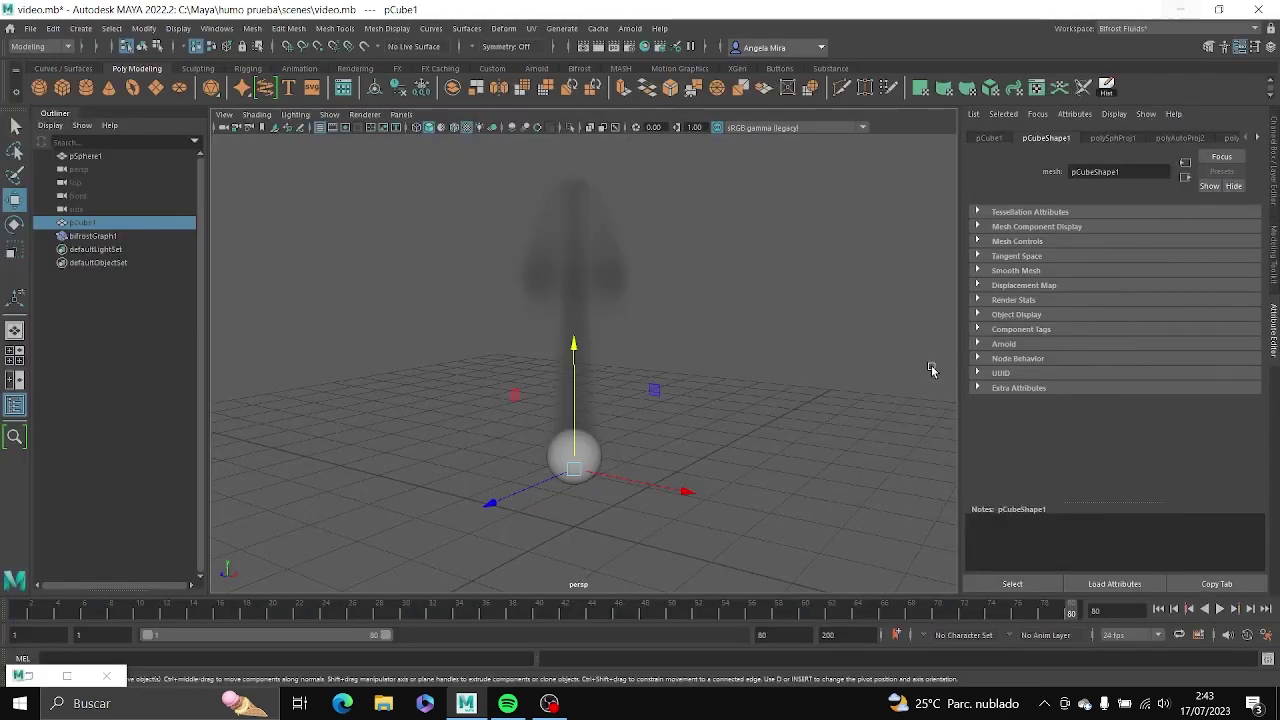
{"action": "right_click", "coordinate": [421, 615]}
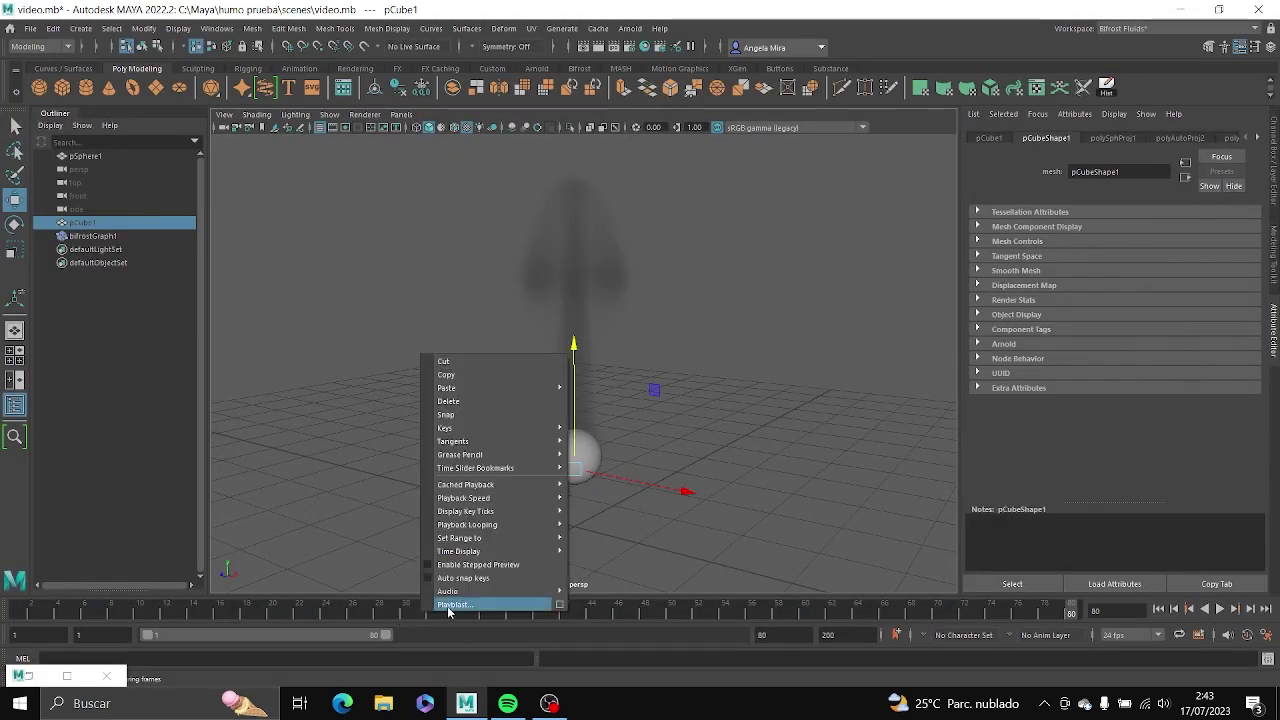
{"action": "left_click", "coordinate": [452, 605]}
{"action": "left_click", "coordinate": [610, 354]}
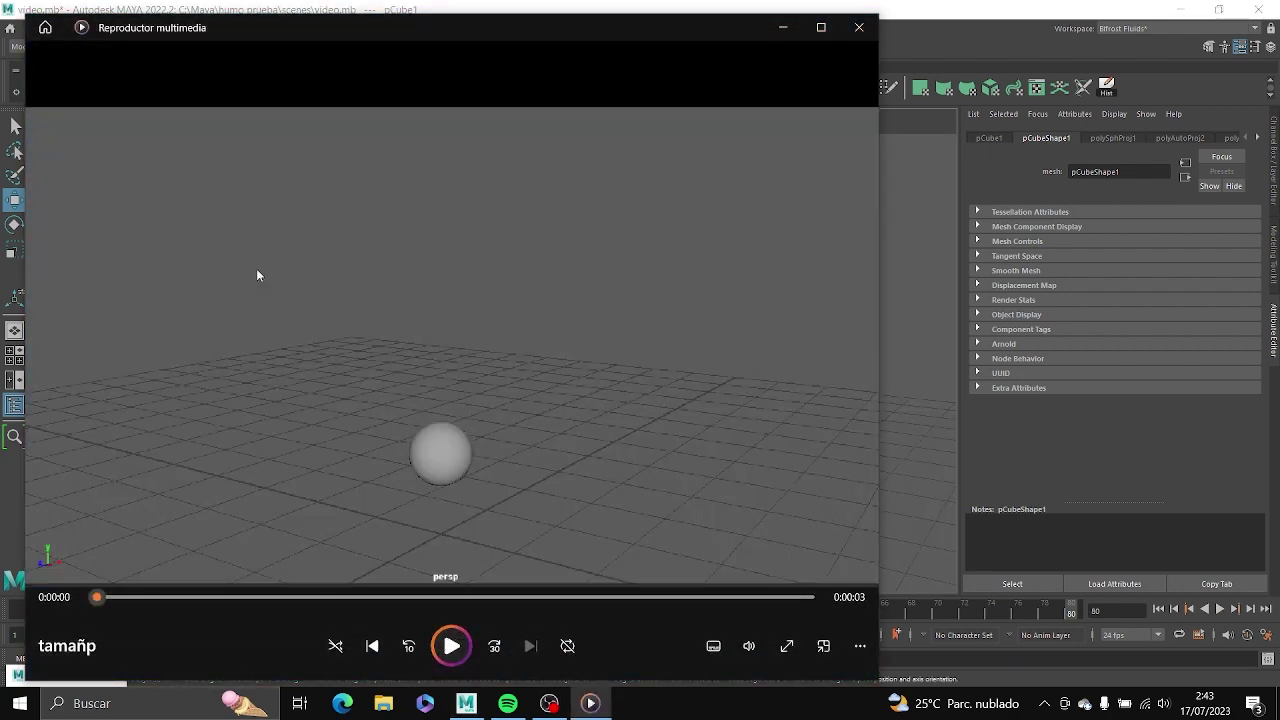
{"action": "left_click", "coordinate": [872, 31]}
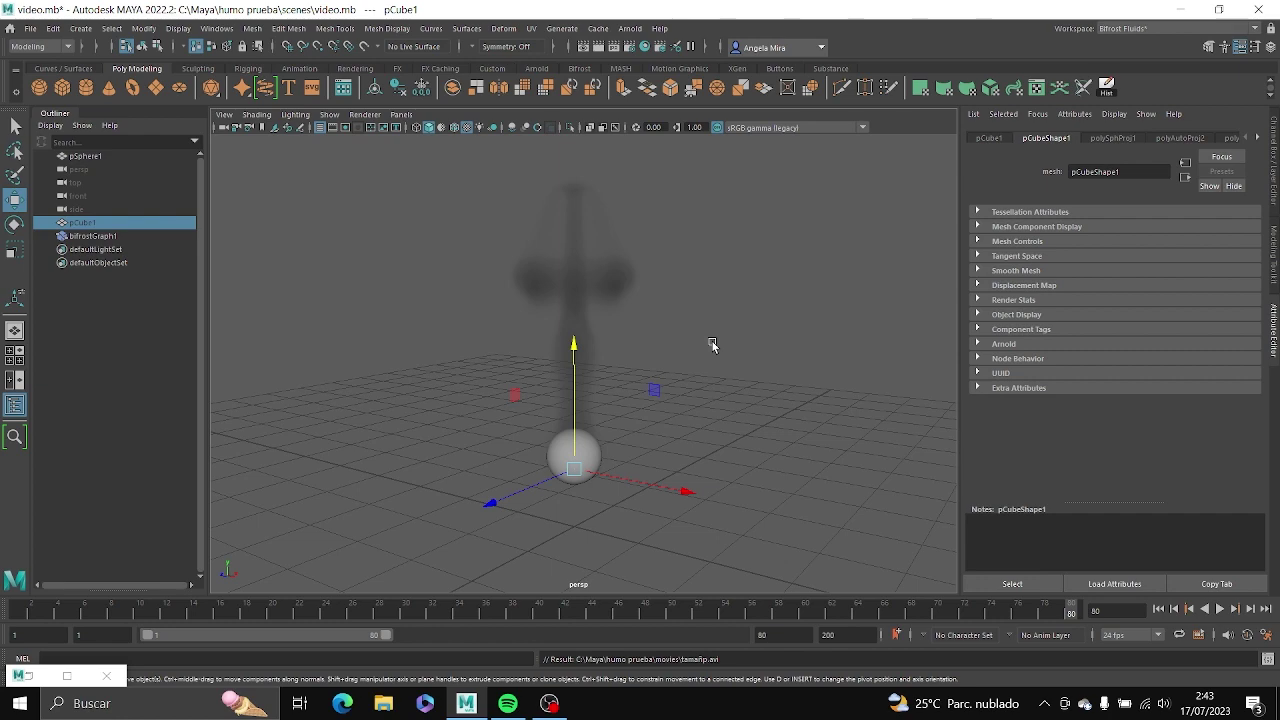
Return to the Bifrost graph, add a turbulence_influence node, and connect its out_influence to the influences input of simulate_aero.
{"action": "left_click", "coordinate": [66, 676]}
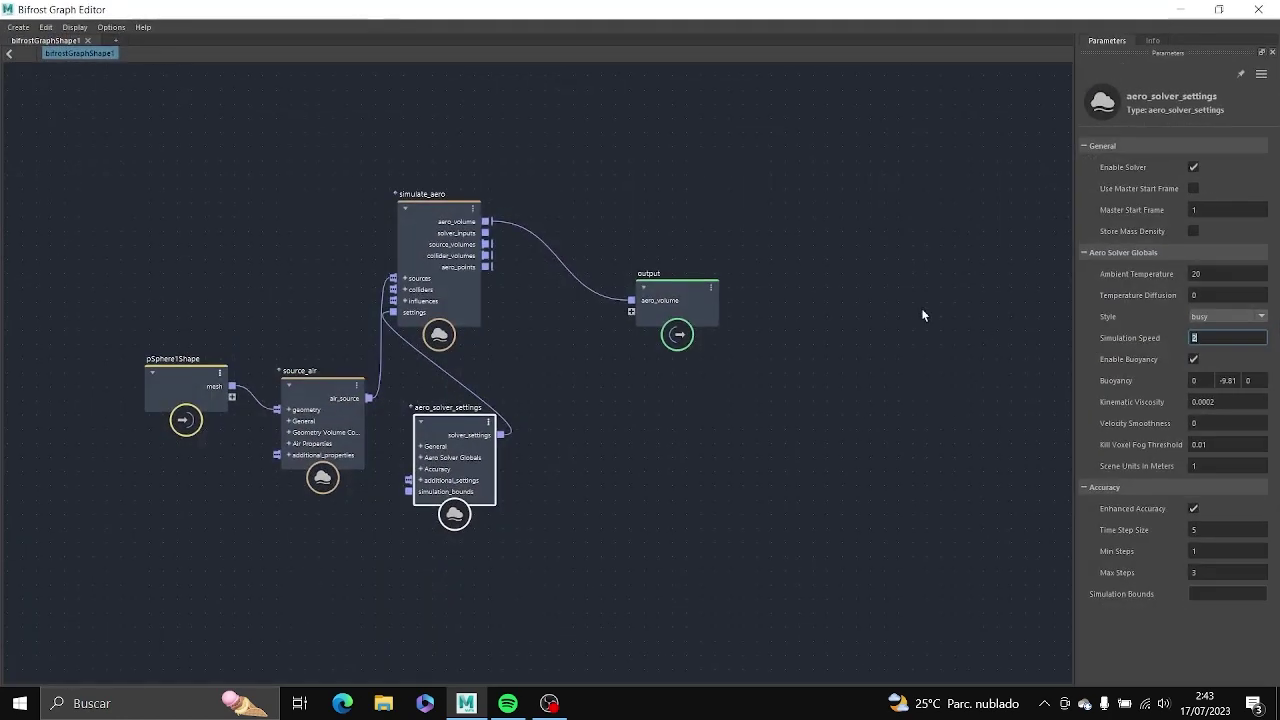
{"action": "left_click", "coordinate": [827, 317]}
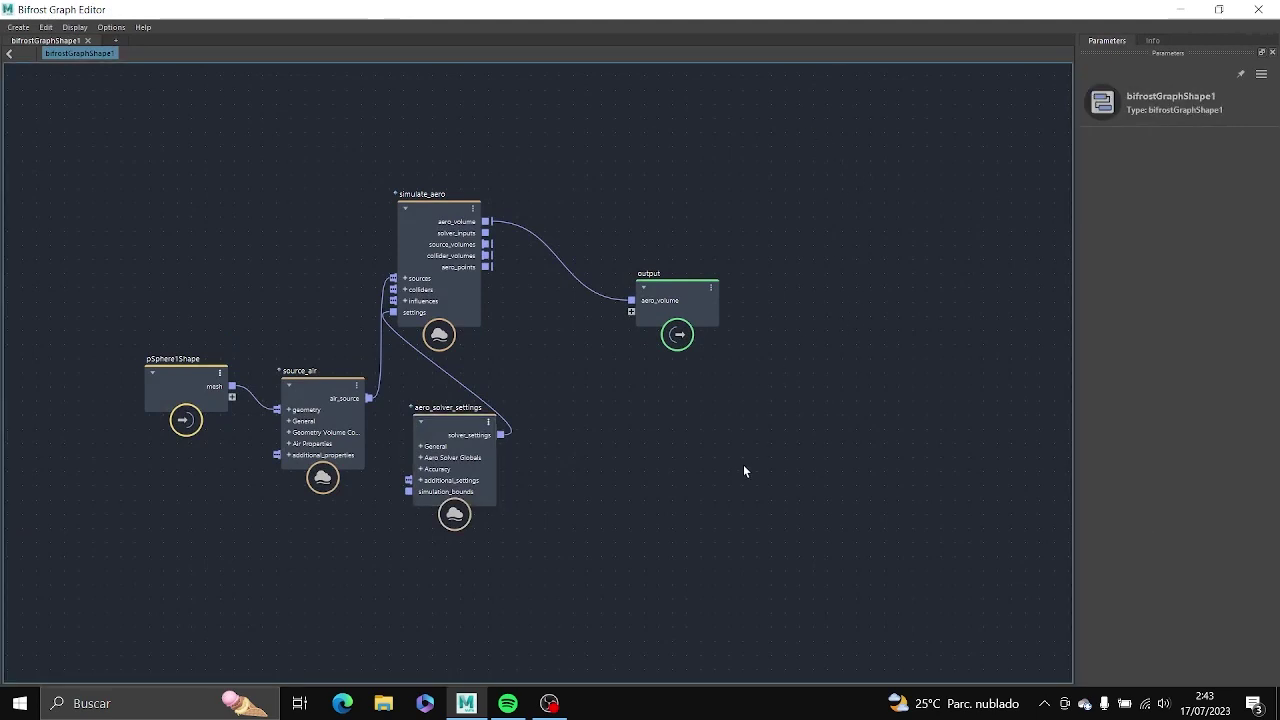
{"action": "key", "text": "Tab"}
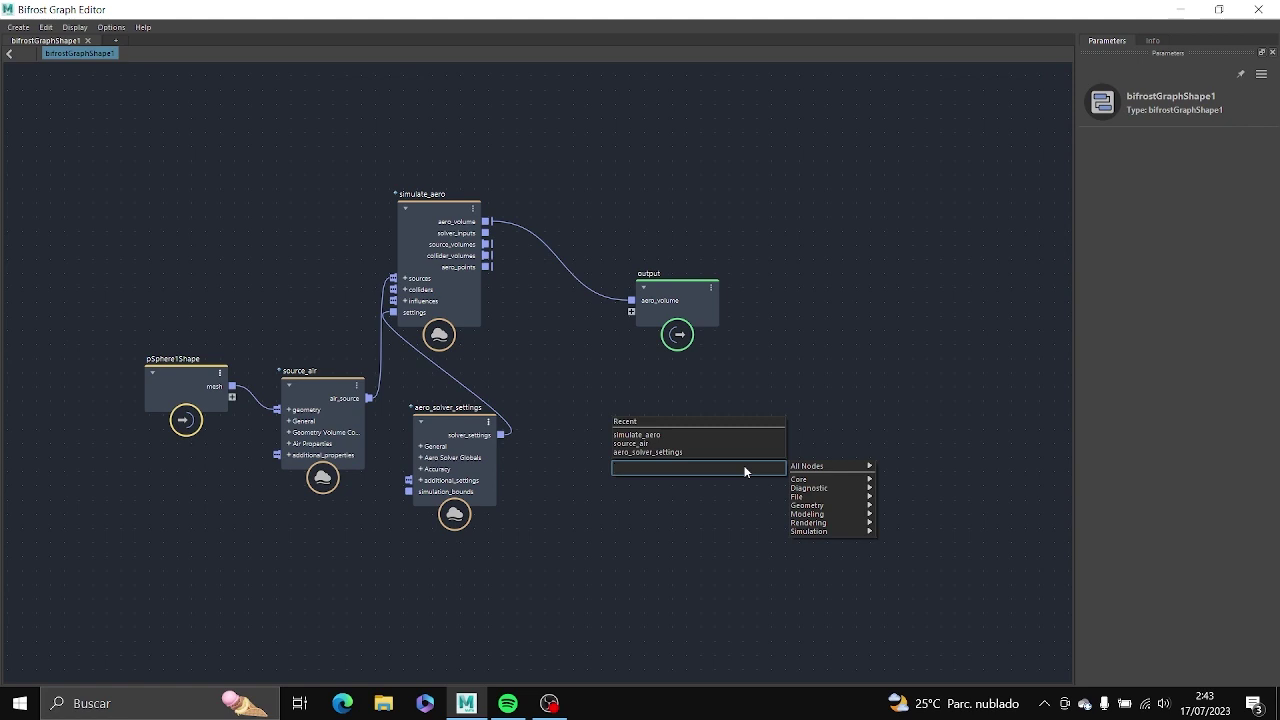
{"action": "type", "text": "turb"}
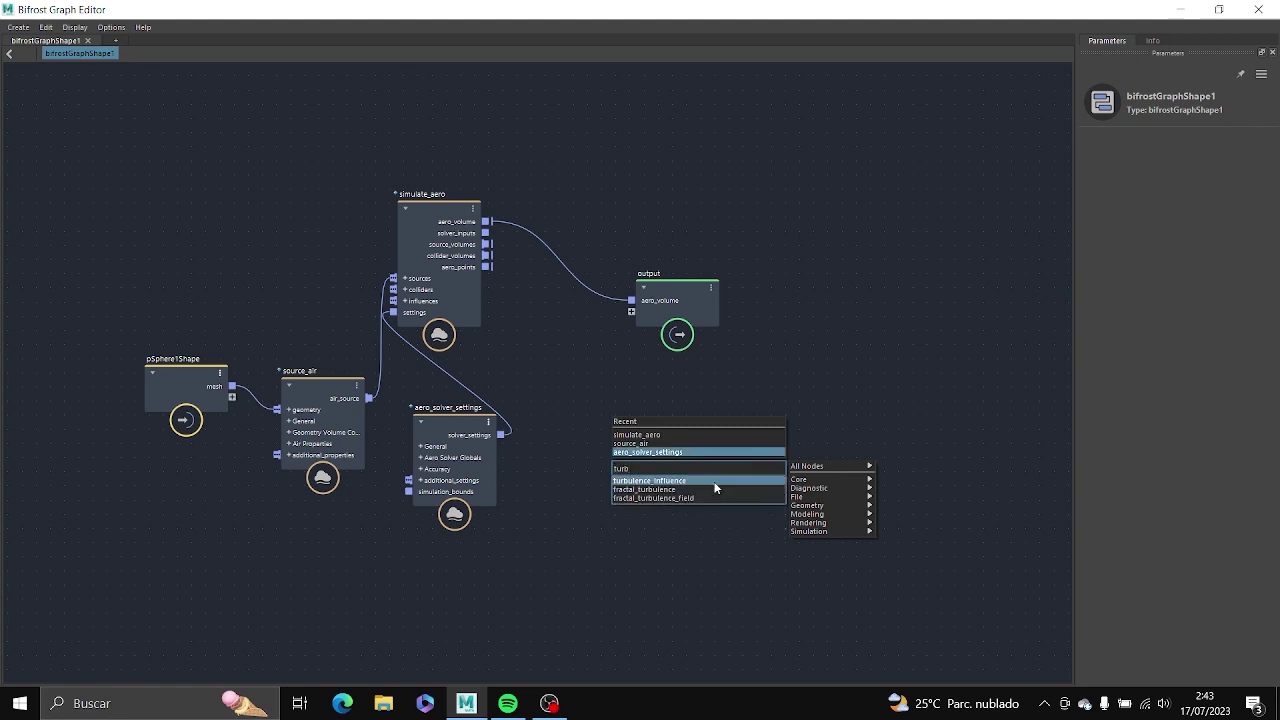
{"action": "left_click", "coordinate": [714, 482]}
{"action": "left_click_drag", "start_coordinate": [753, 473], "coordinate": [391, 301]}
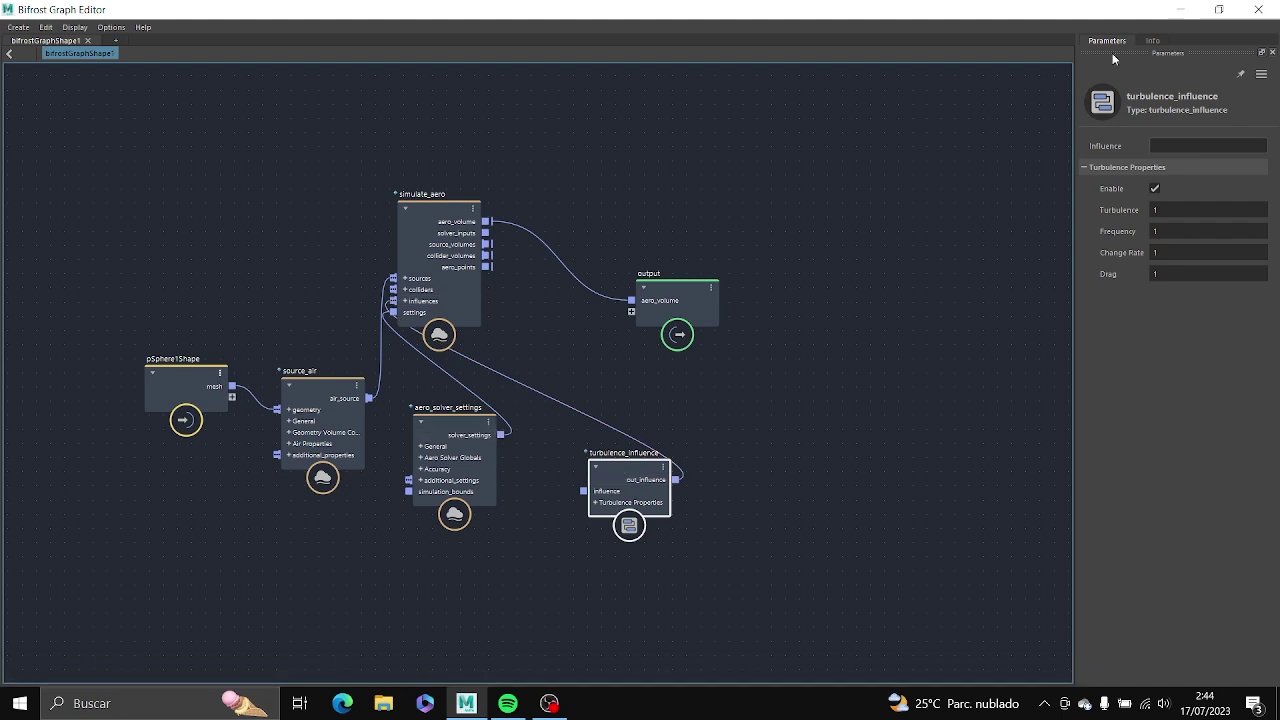
Playblast the smoke with the turbulence influence connected, overwriting the movie file and dismissing the antivirus offer.
{"action": "left_click", "coordinate": [1180, 9]}
{"action": "right_click", "coordinate": [509, 609]}
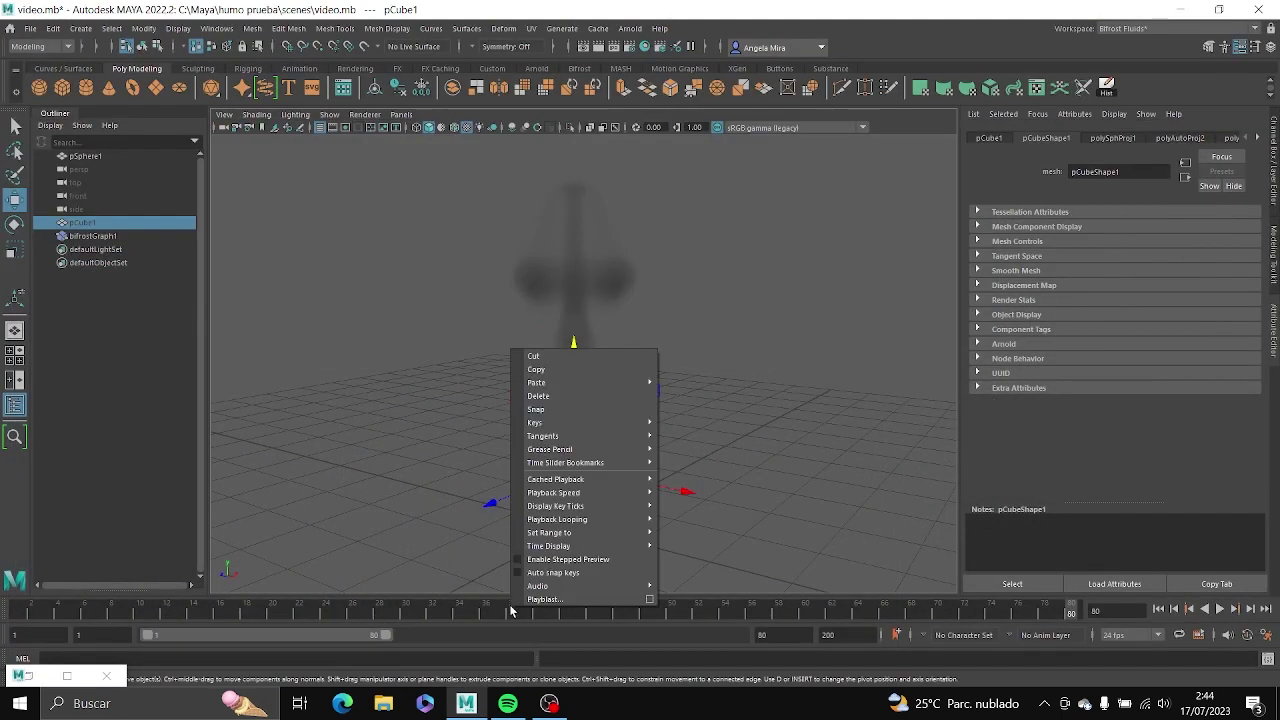
{"action": "left_click", "coordinate": [545, 599]}
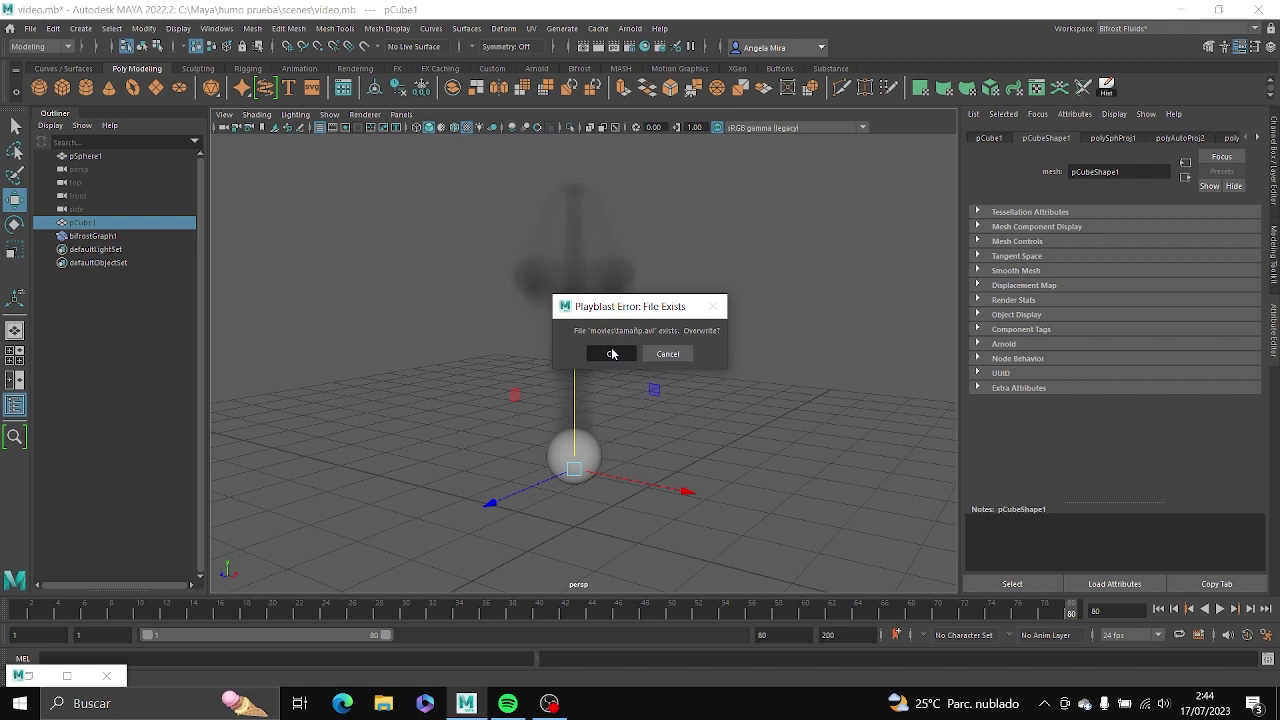
{"action": "left_click", "coordinate": [612, 354]}
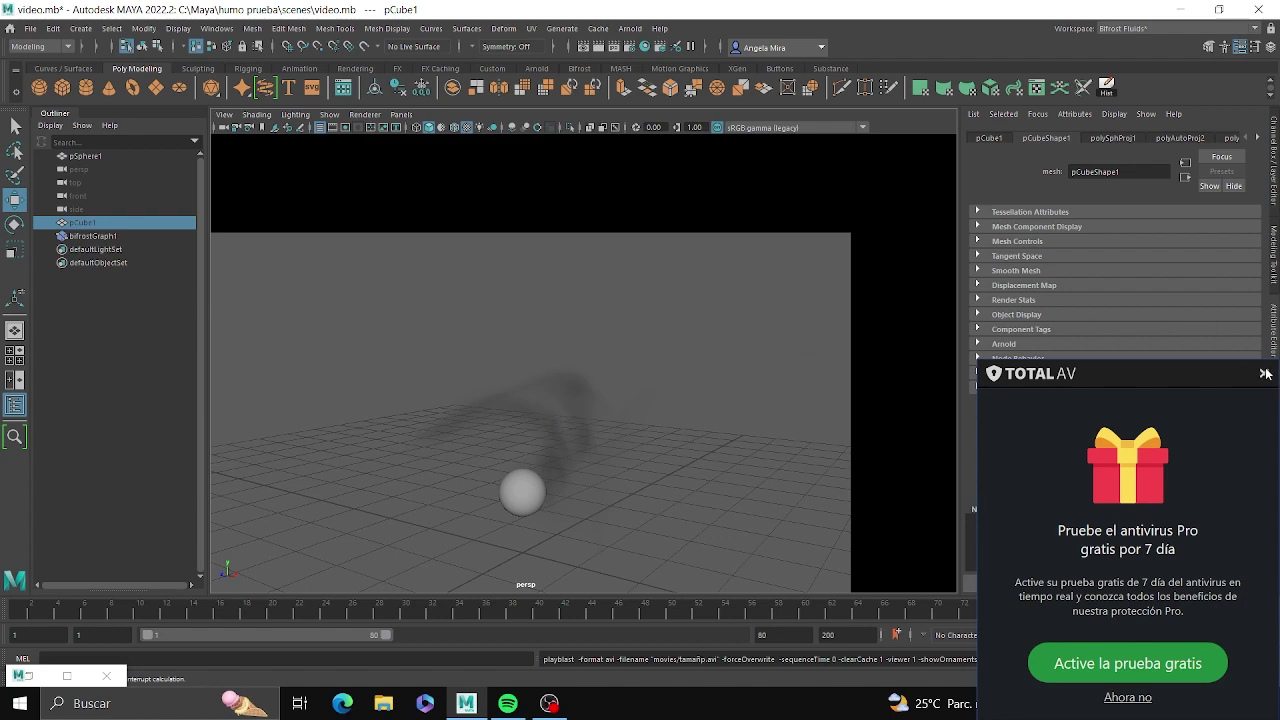
{"action": "left_click", "coordinate": [1265, 373]}
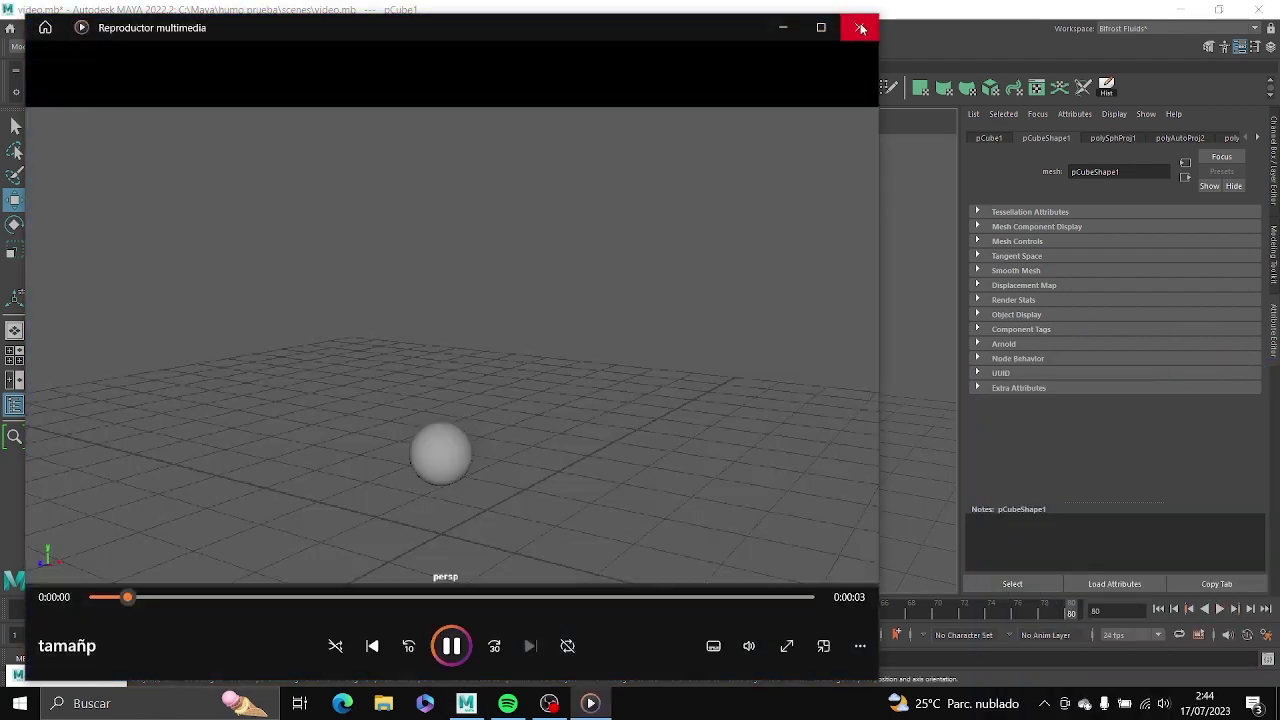
{"action": "left_click", "coordinate": [862, 24]}
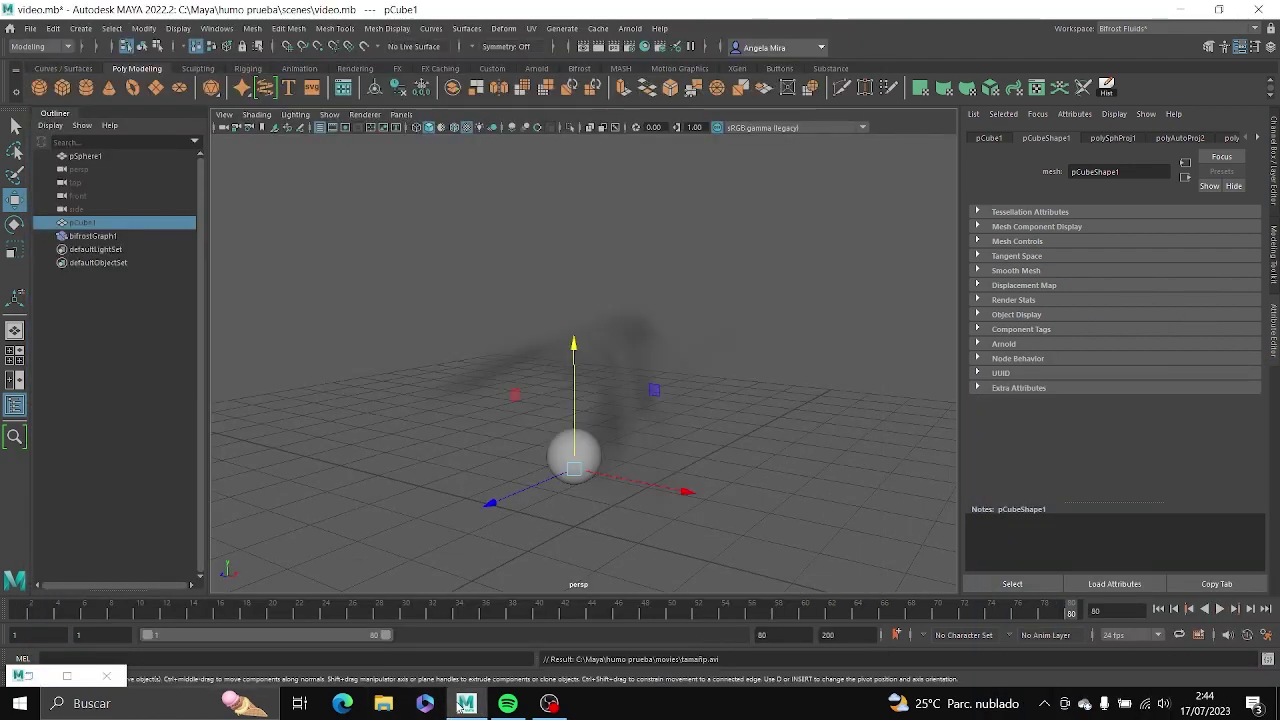
In turbulence_influence, set Turbulence to 0.2, Frequency to 2 and Change Rate to 8.
{"action": "left_click", "coordinate": [71, 678]}
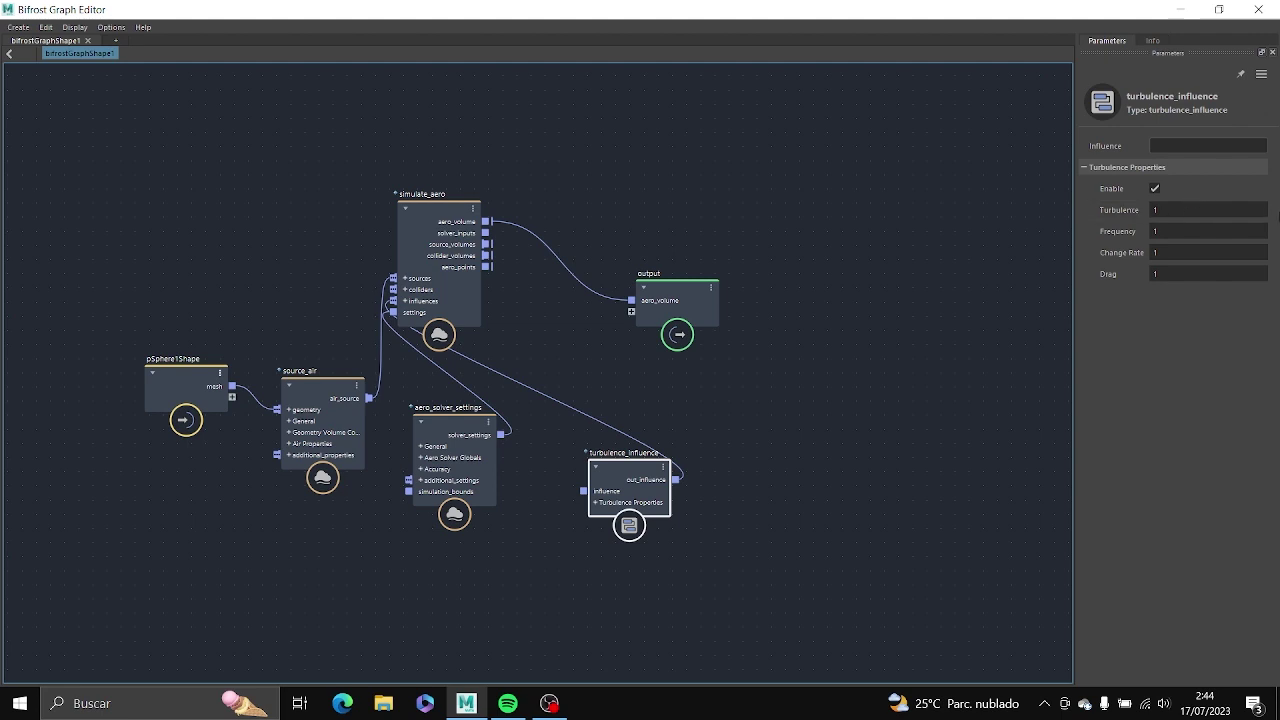
{"action": "left_click", "coordinate": [1195, 214]}
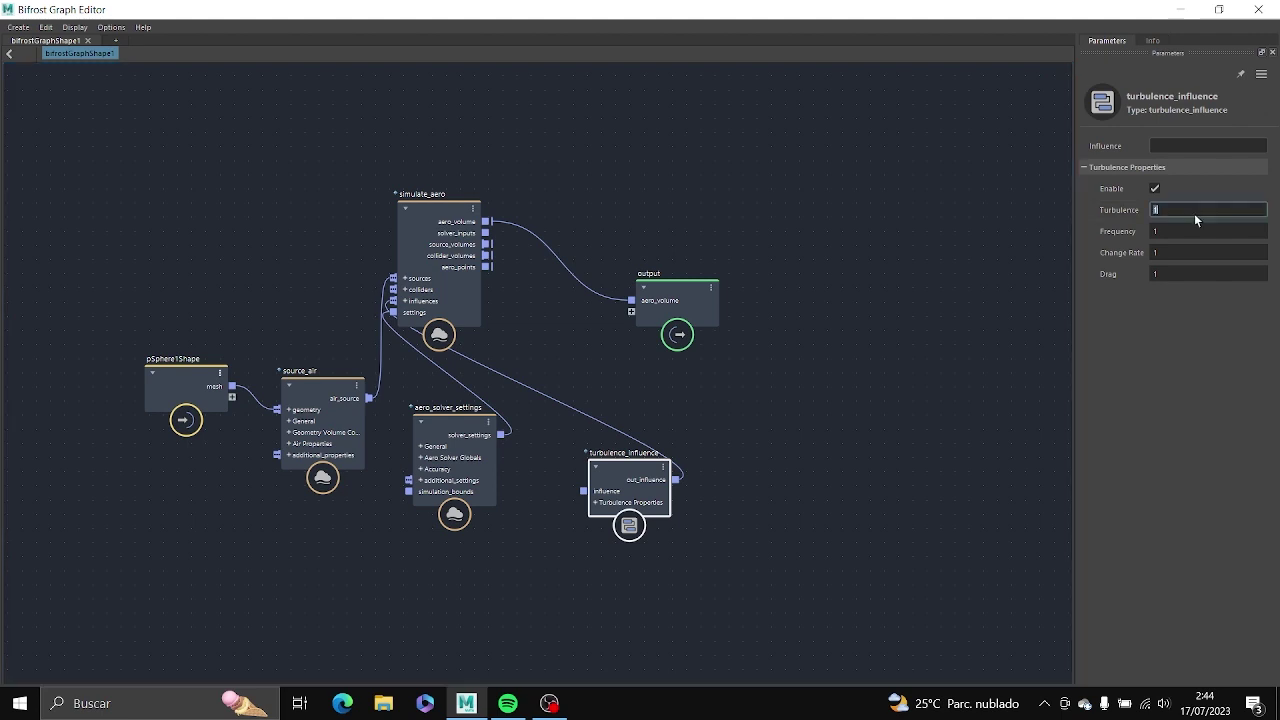
{"action": "key", "text": "BackSpace"}
{"action": "type", "text": "0.2"}
{"action": "left_click", "coordinate": [1214, 233]}
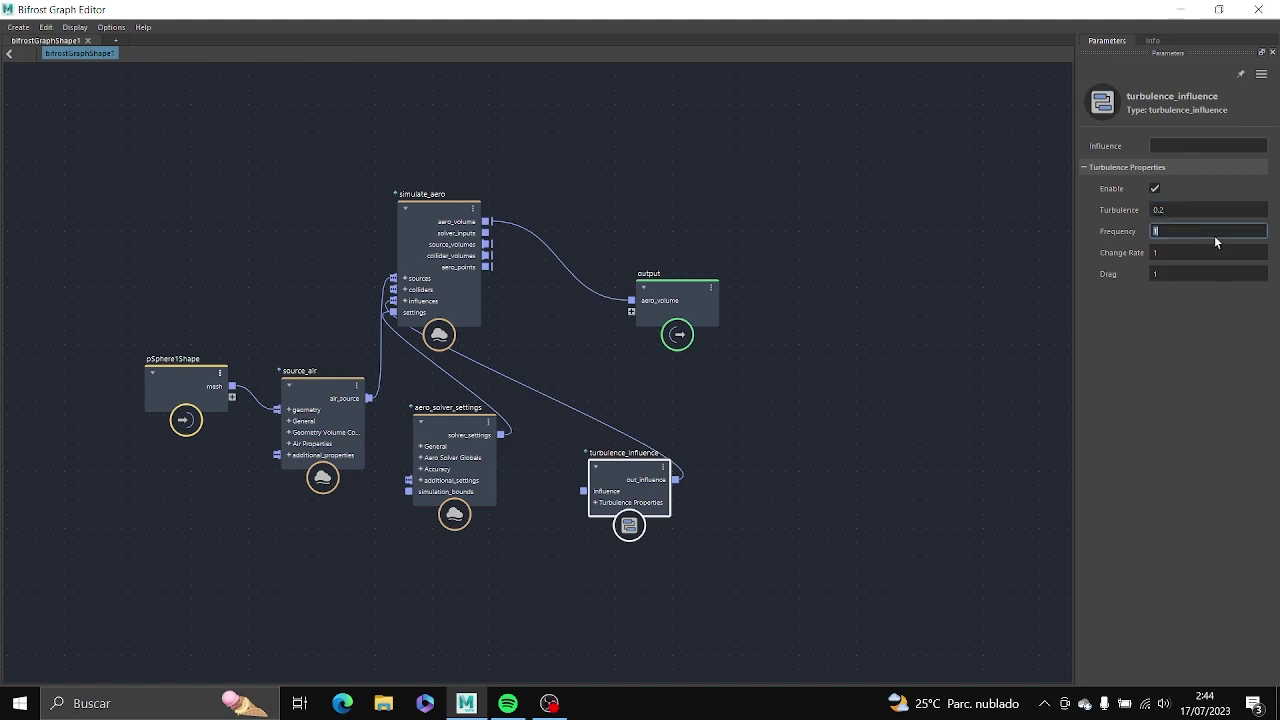
{"action": "left_click", "coordinate": [1220, 231]}
{"action": "key", "text": "BackSpace"}
{"action": "type", "text": "2"}
{"action": "left_click", "coordinate": [1239, 253]}
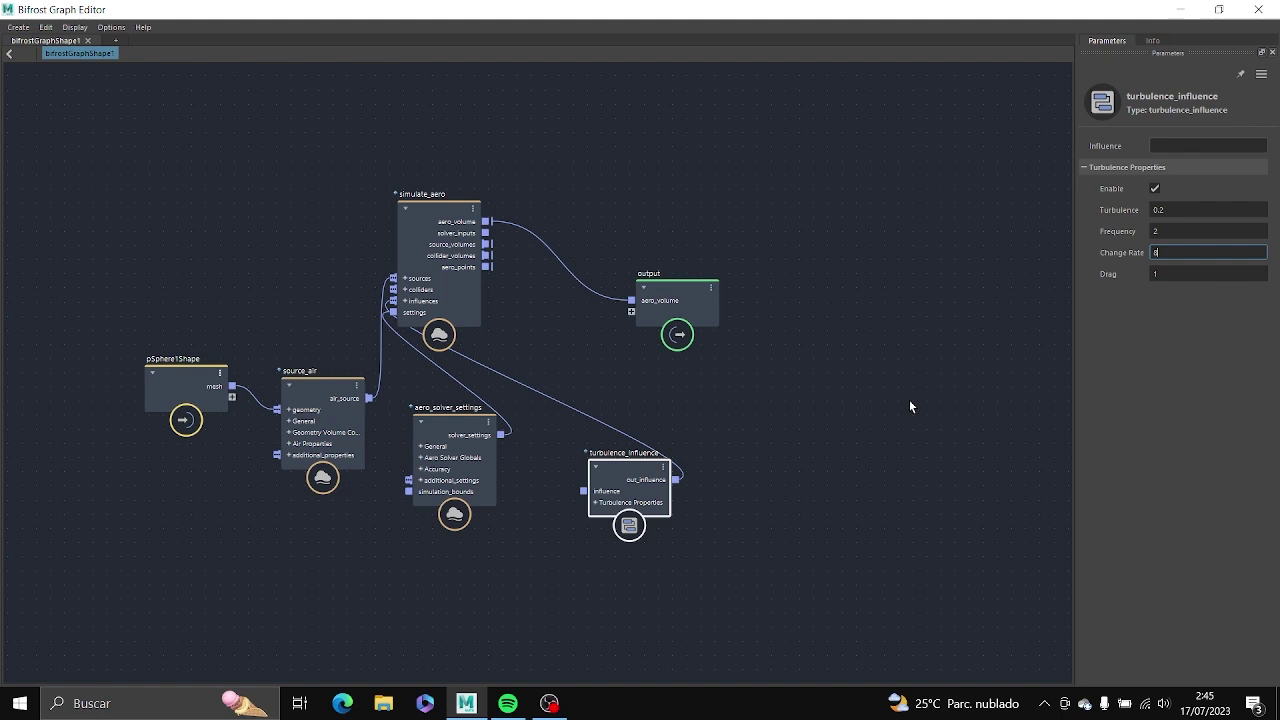
Playblast the smoke with the adjusted turbulence values, overwriting the movie file, and close the player.
{"action": "left_click", "coordinate": [1180, 9]}
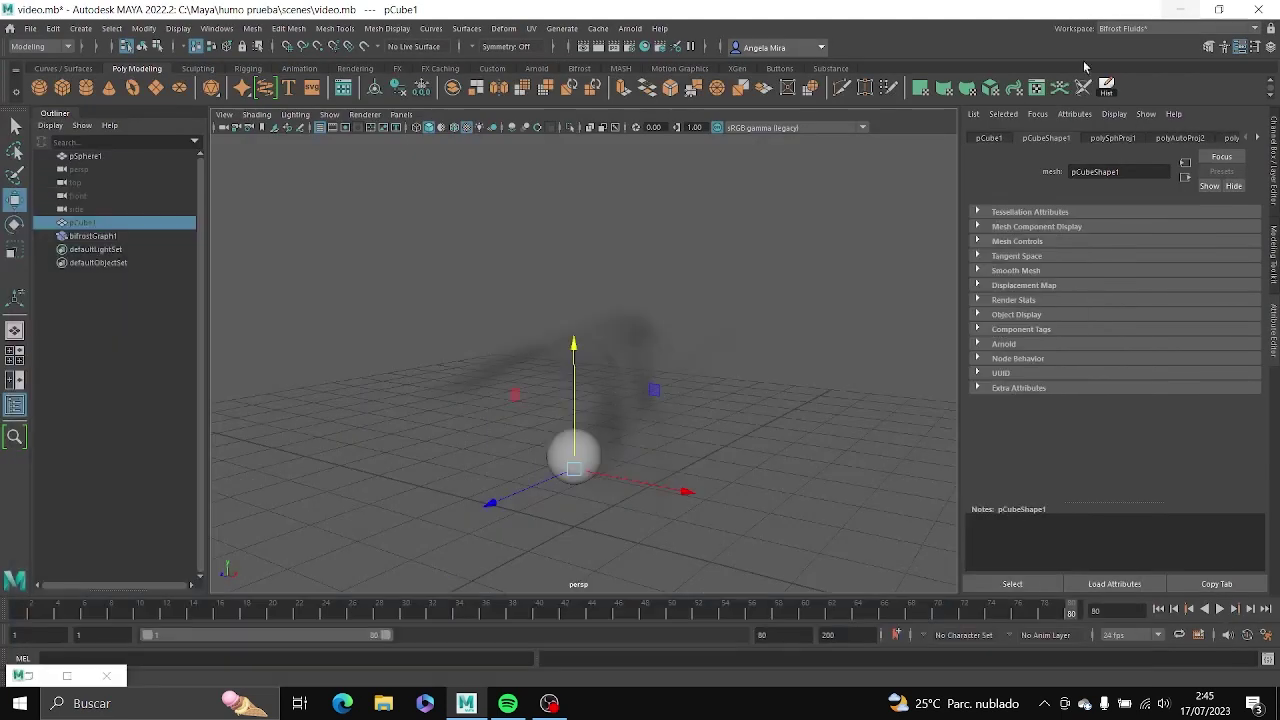
{"action": "right_click", "coordinate": [618, 605]}
{"action": "left_click", "coordinate": [690, 609]}
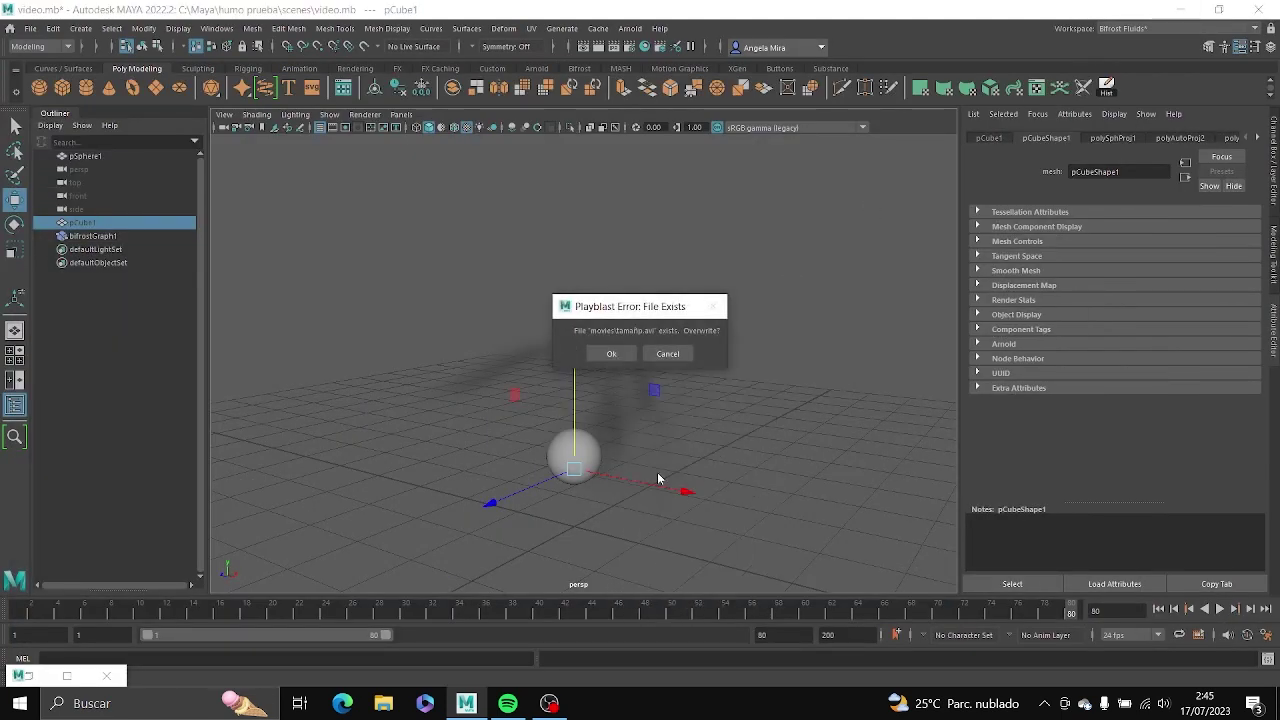
{"action": "left_click", "coordinate": [607, 354]}
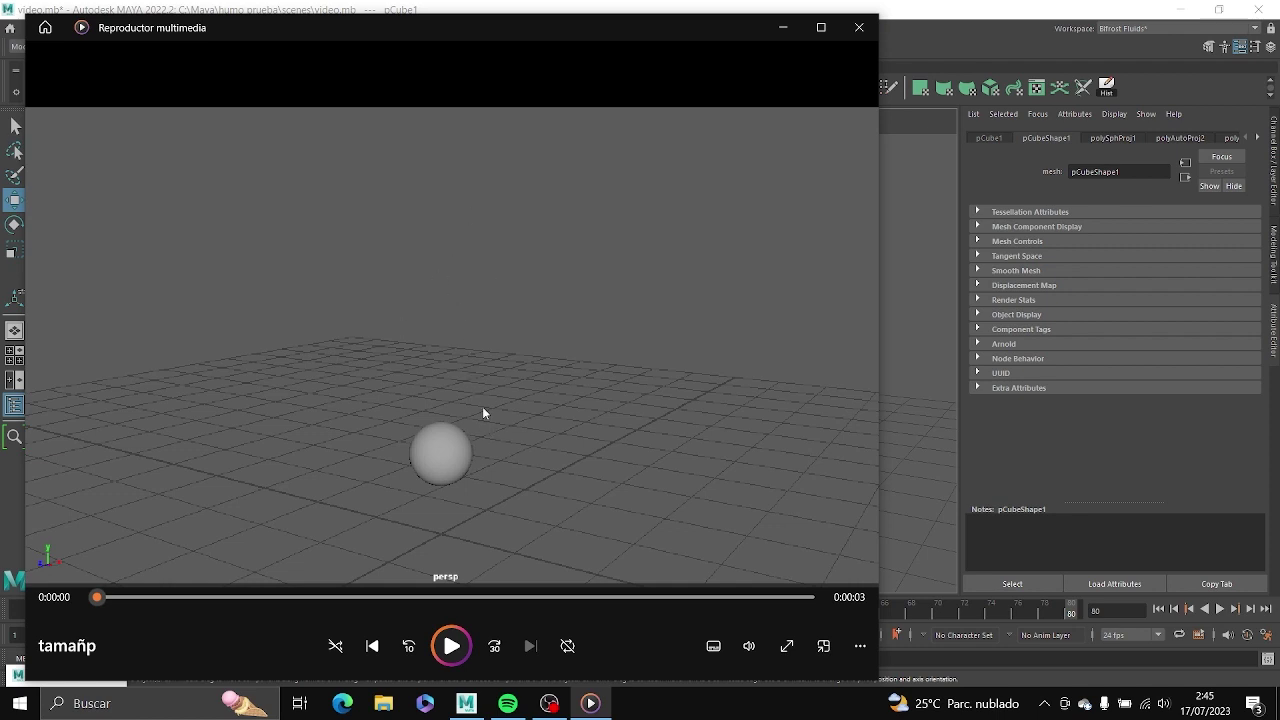
{"action": "left_click", "coordinate": [857, 28]}
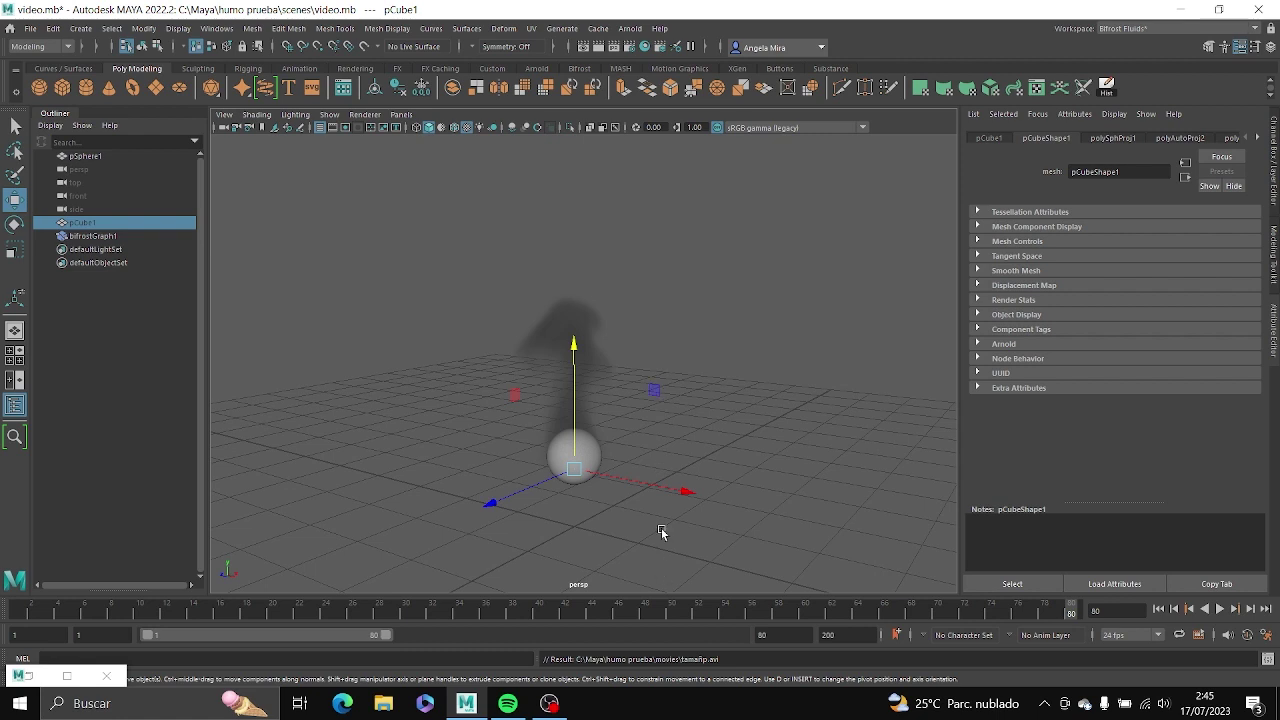
Extend the playback range end to frame 120 and playblast the longer simulation, overwriting the movie file.
{"action": "left_click", "coordinate": [794, 634]}
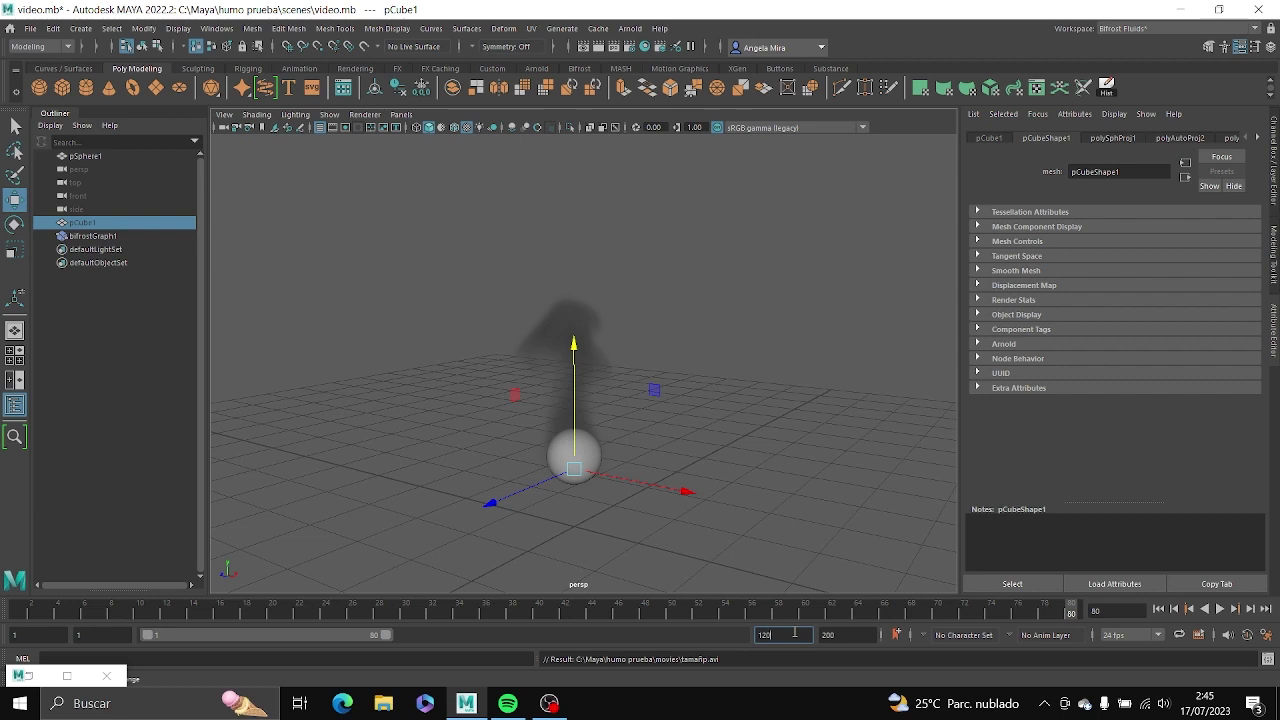
{"action": "right_click", "coordinate": [612, 613]}
{"action": "left_click", "coordinate": [646, 601]}
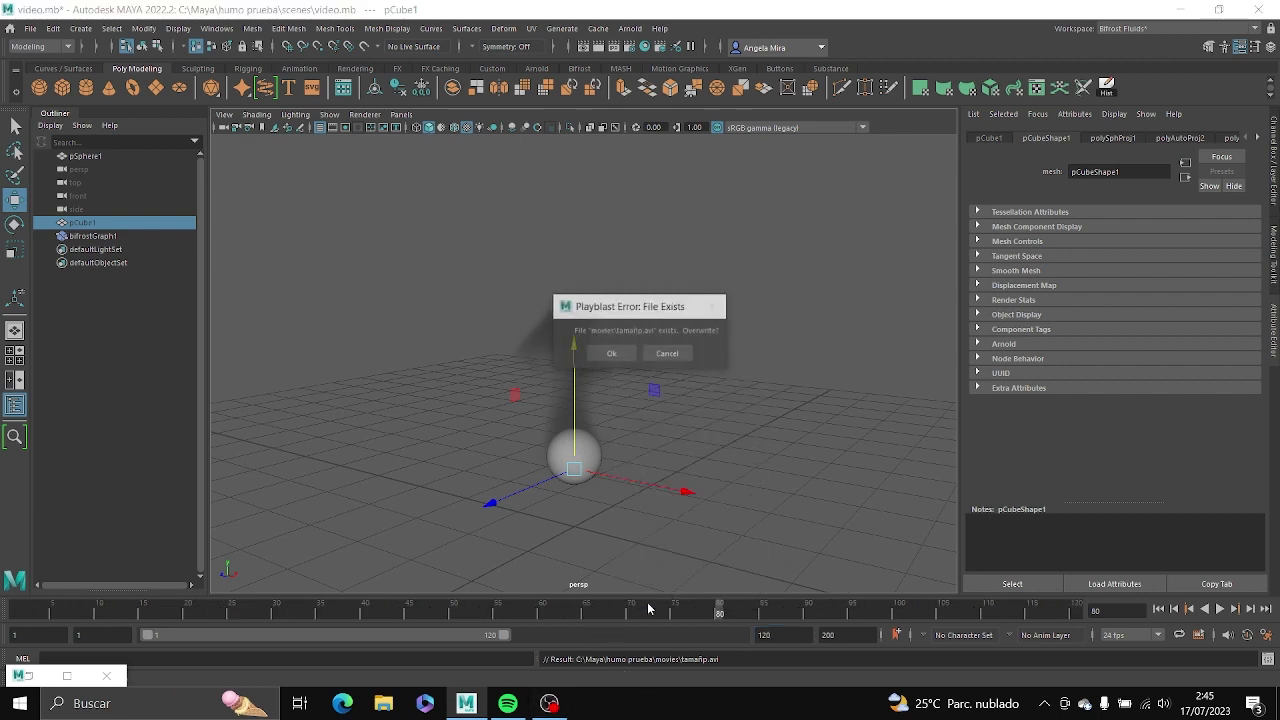
{"action": "left_click", "coordinate": [612, 356]}
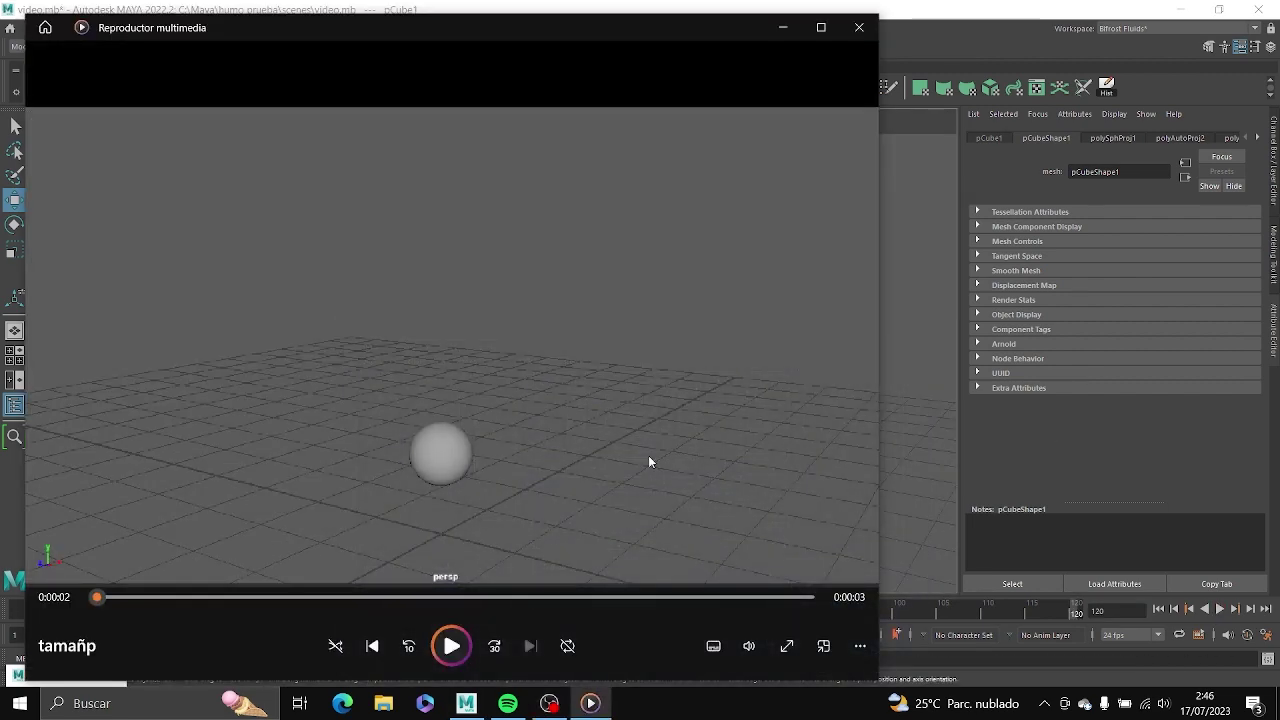
{"action": "left_click", "coordinate": [450, 648]}
{"action": "left_click", "coordinate": [859, 28]}
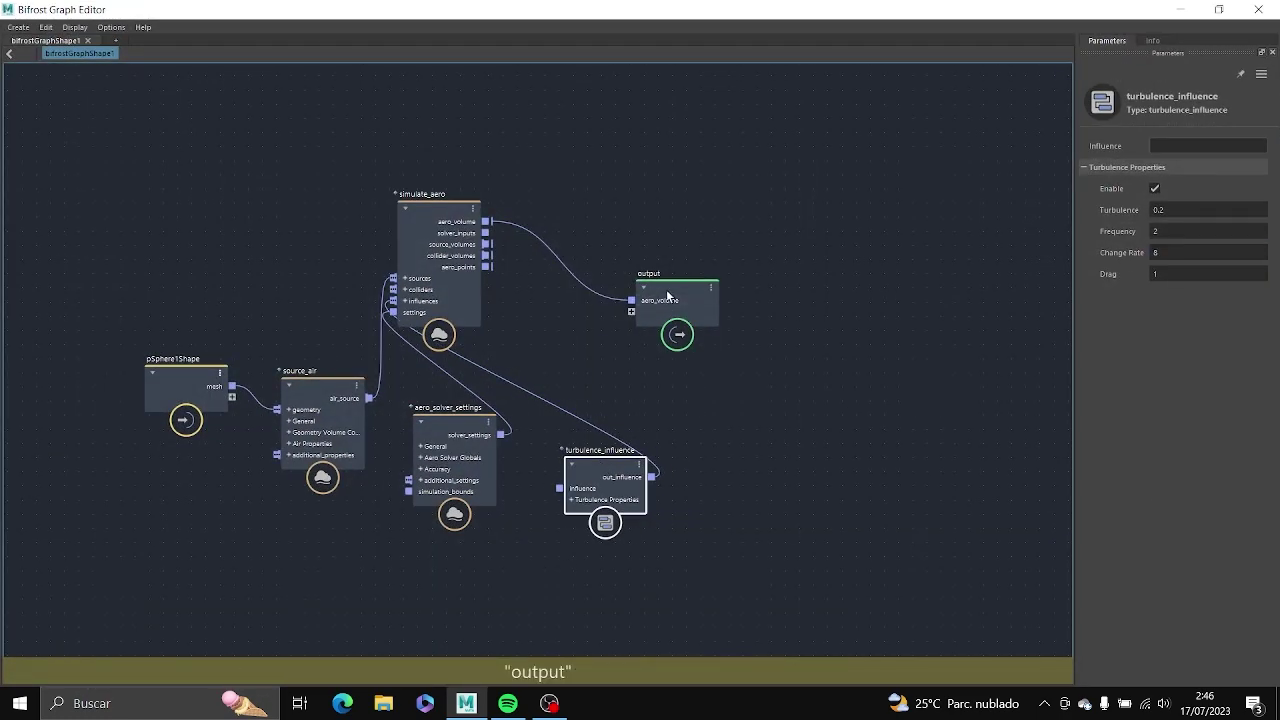
Move the output node higher in the Bifrost graph, then add a wind_influence node and connect it to the influences of simulate_aero.
{"action": "left_click_drag", "start_coordinate": [651, 311], "coordinate": [651, 263]}
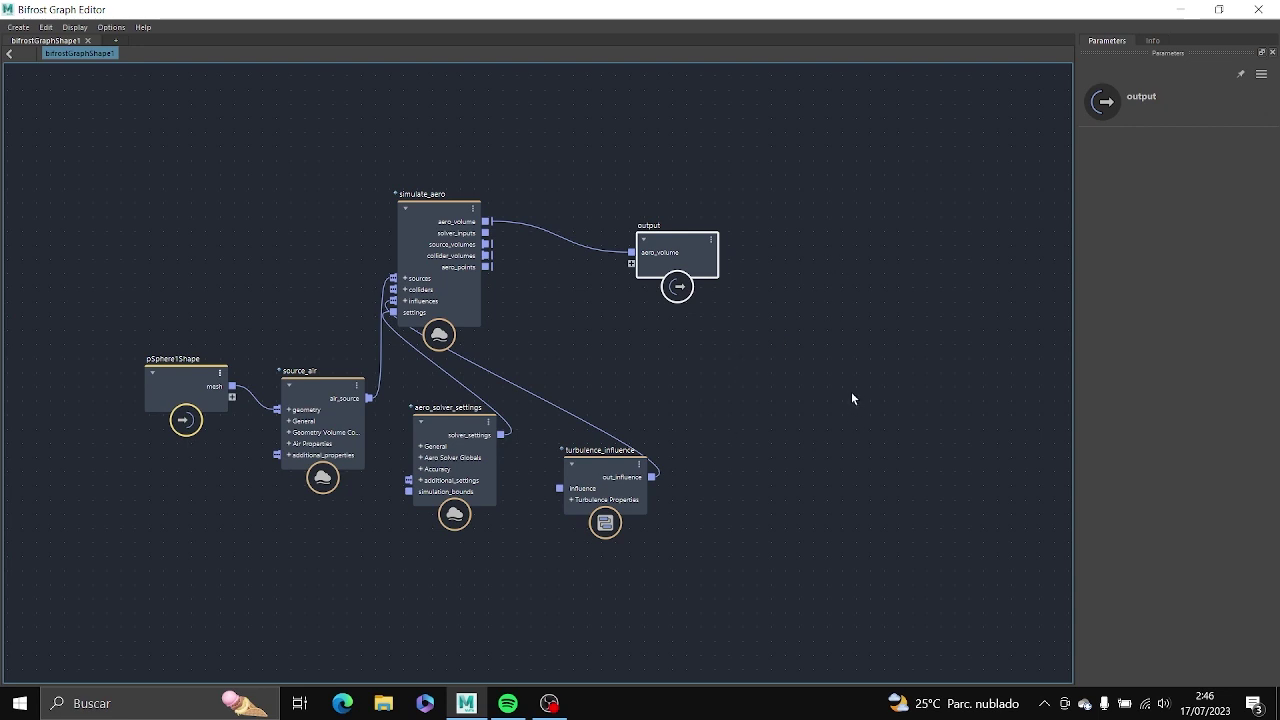
{"action": "left_click", "coordinate": [764, 382]}
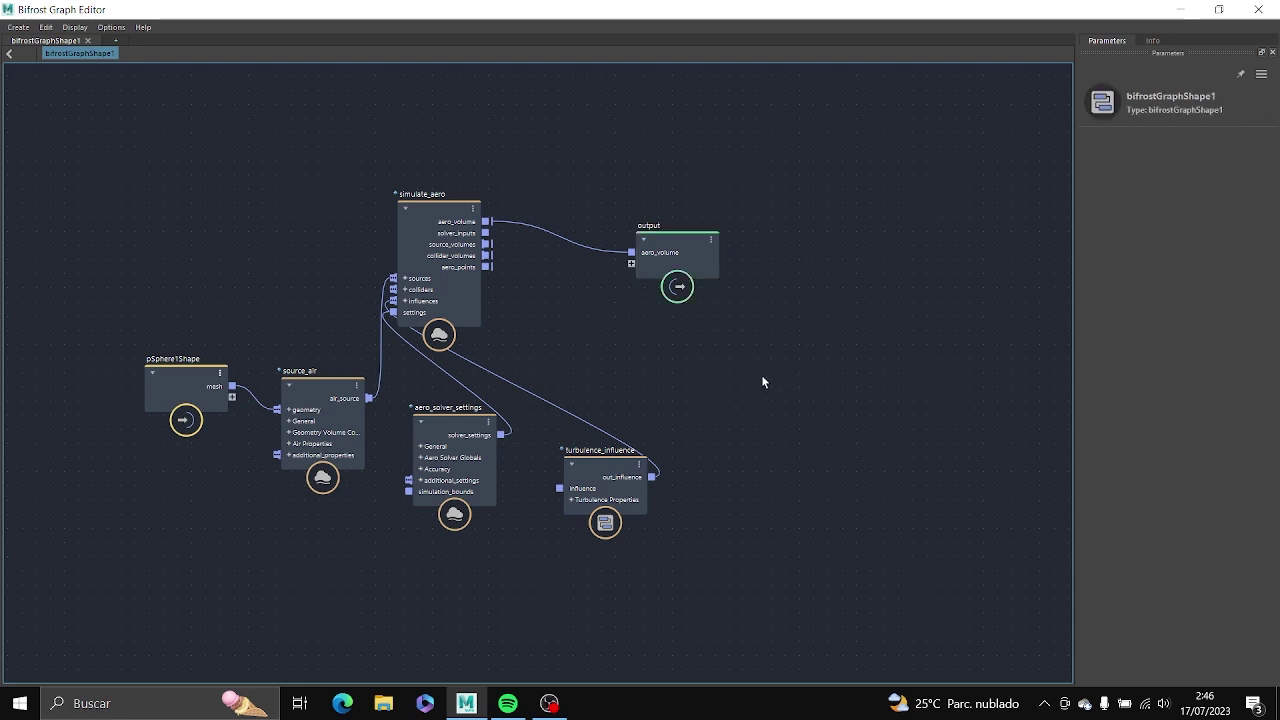
{"action": "key", "text": "Tab"}
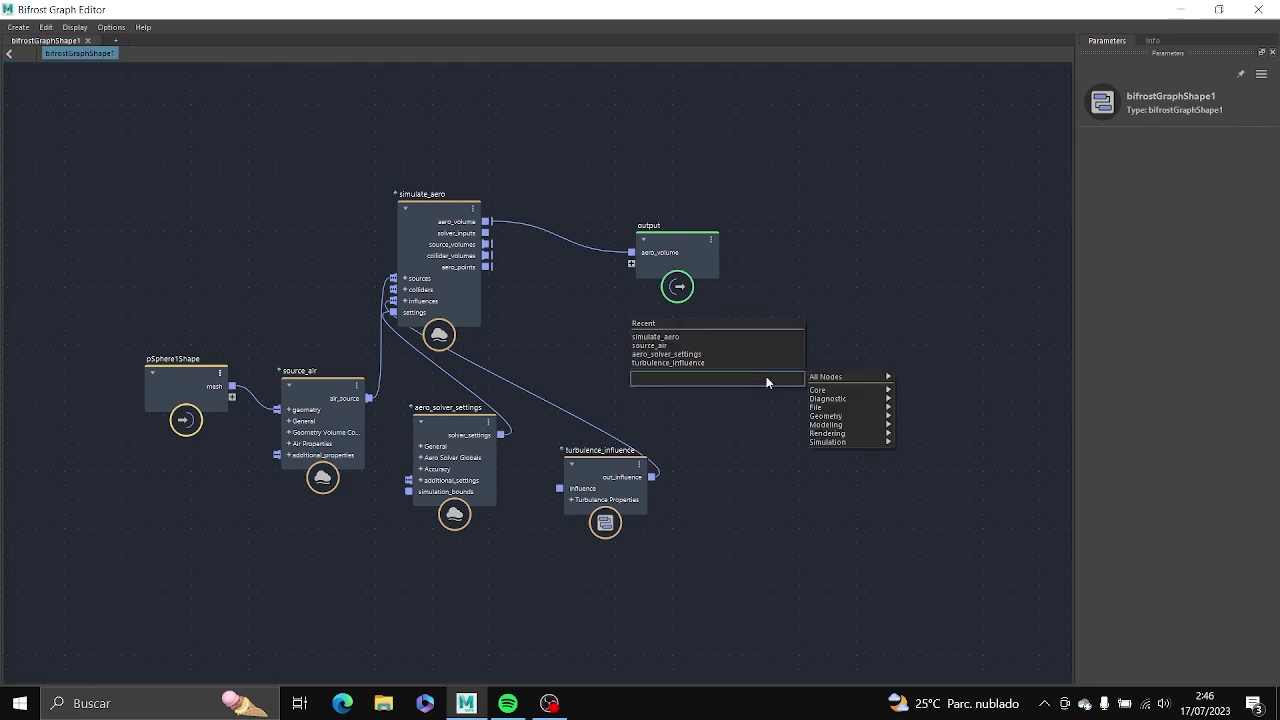
{"action": "type", "text": "wi"}
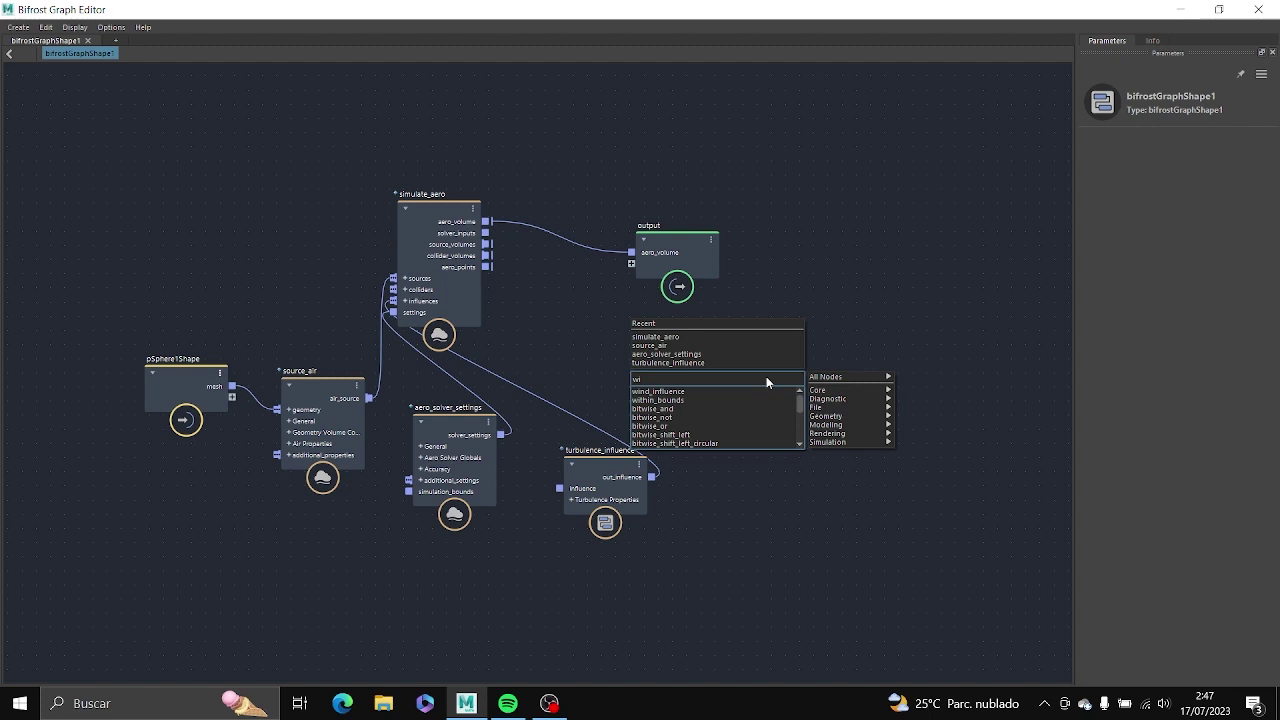
{"action": "left_click", "coordinate": [761, 393]}
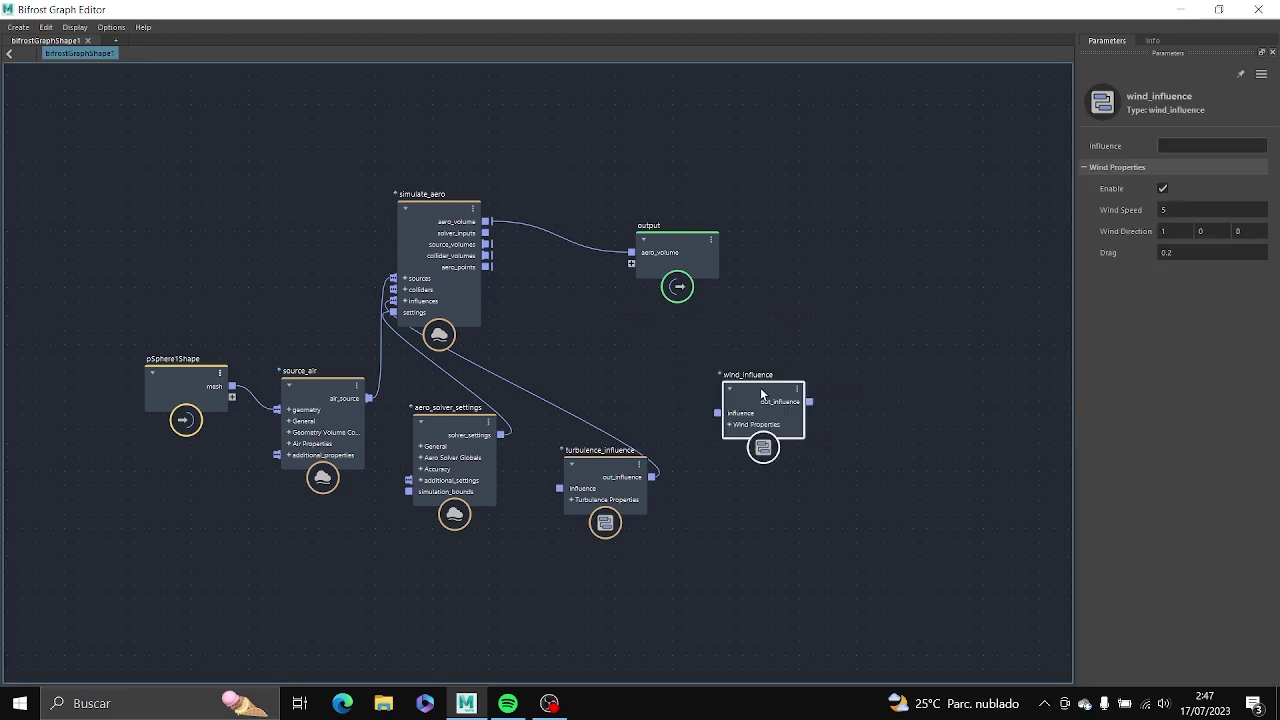
{"action": "left_click_drag", "start_coordinate": [761, 393], "coordinate": [407, 310]}
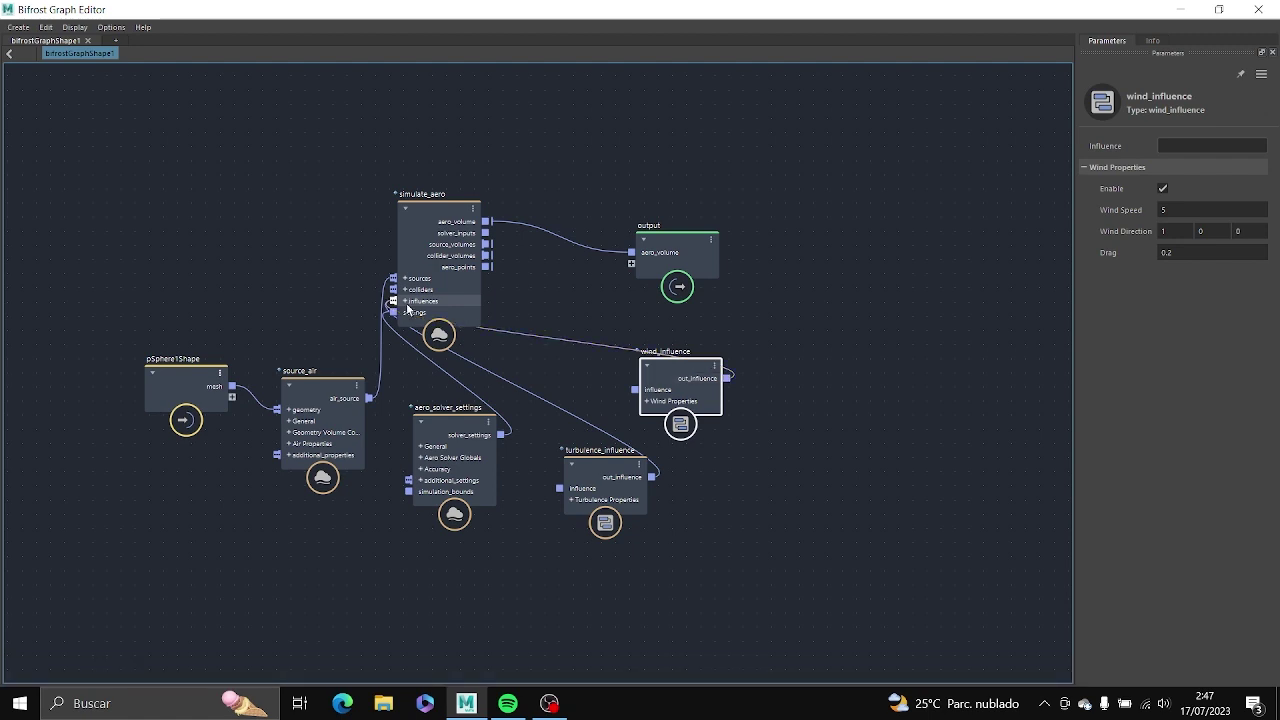
Inspect the connections under the influences input of simulate_aero and display the parameters of wind_influence.
{"action": "left_click", "coordinate": [412, 303]}
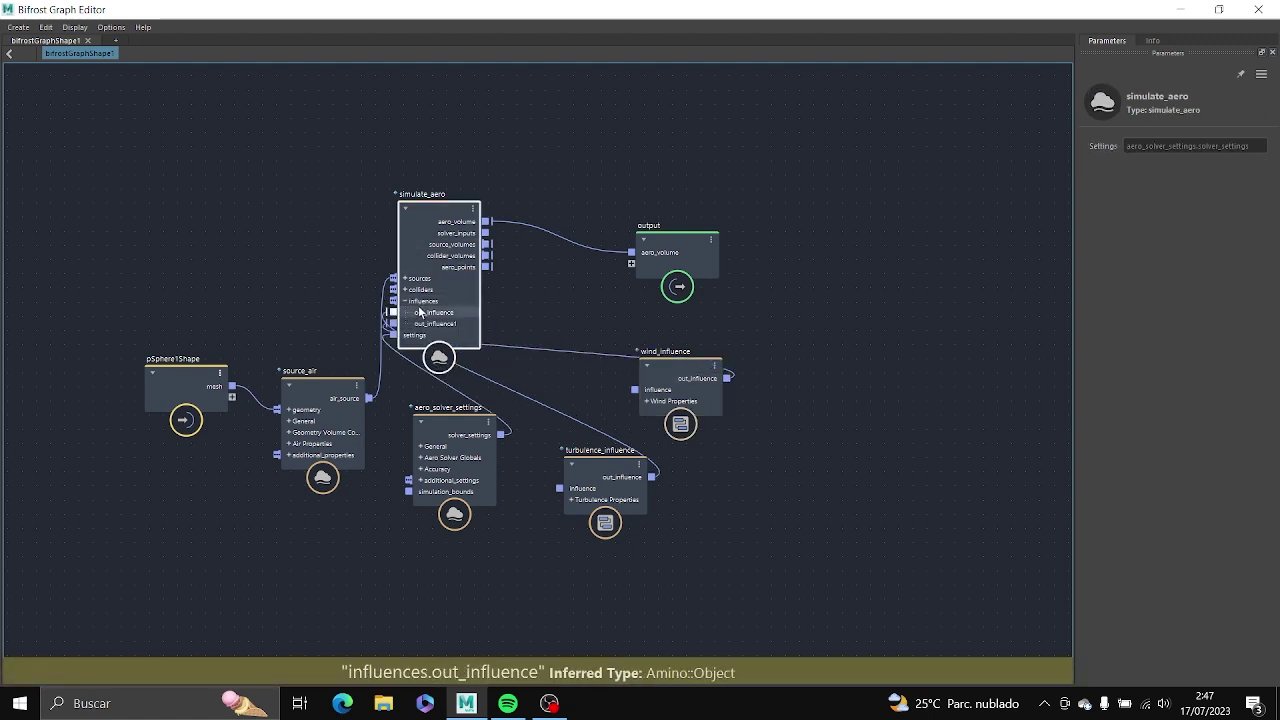
{"action": "left_click", "coordinate": [406, 301]}
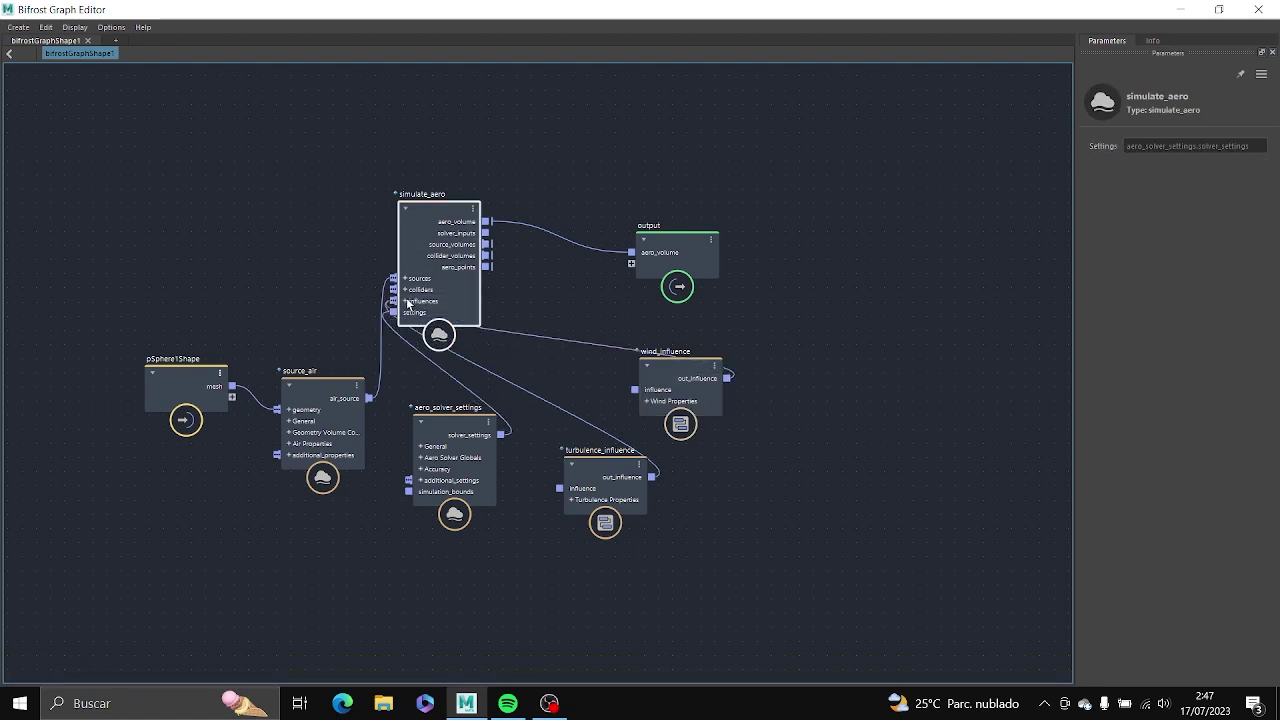
{"action": "left_click", "coordinate": [683, 372]}
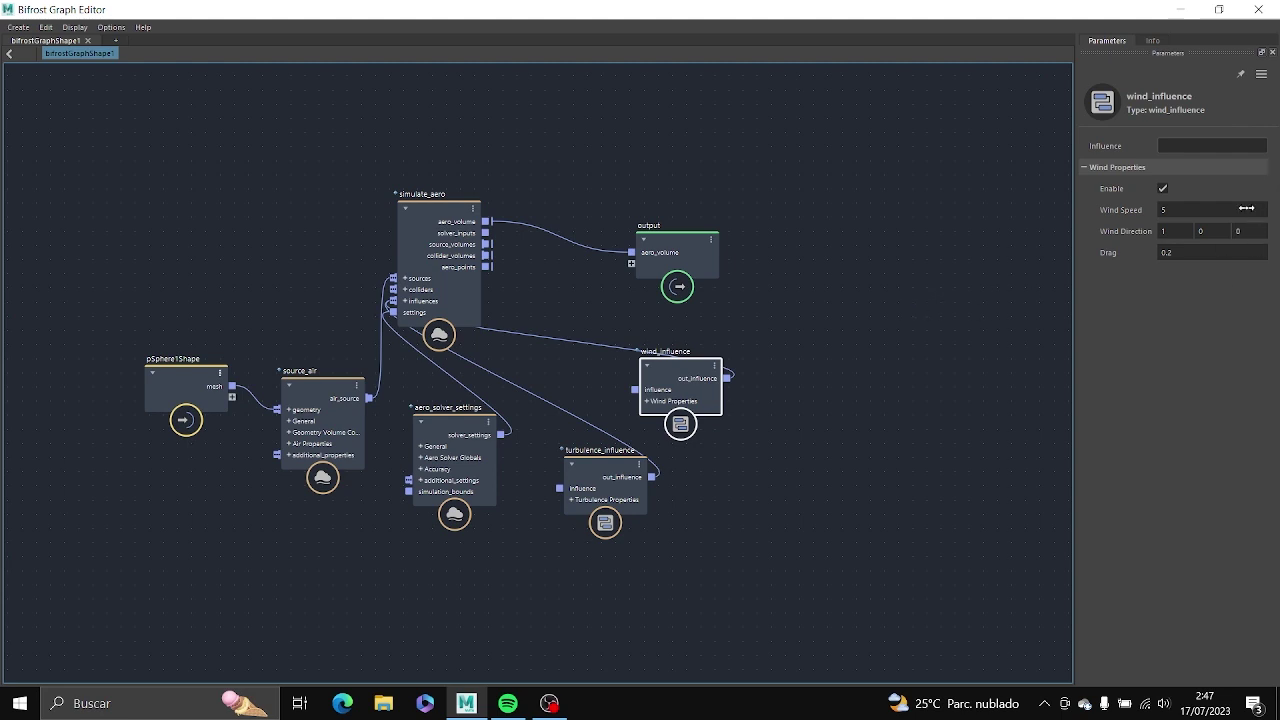
Set the wind speed of wind_influence to 0.2 and its wind direction to 0.1, 0.1, 0.
{"action": "left_click", "coordinate": [1216, 210]}
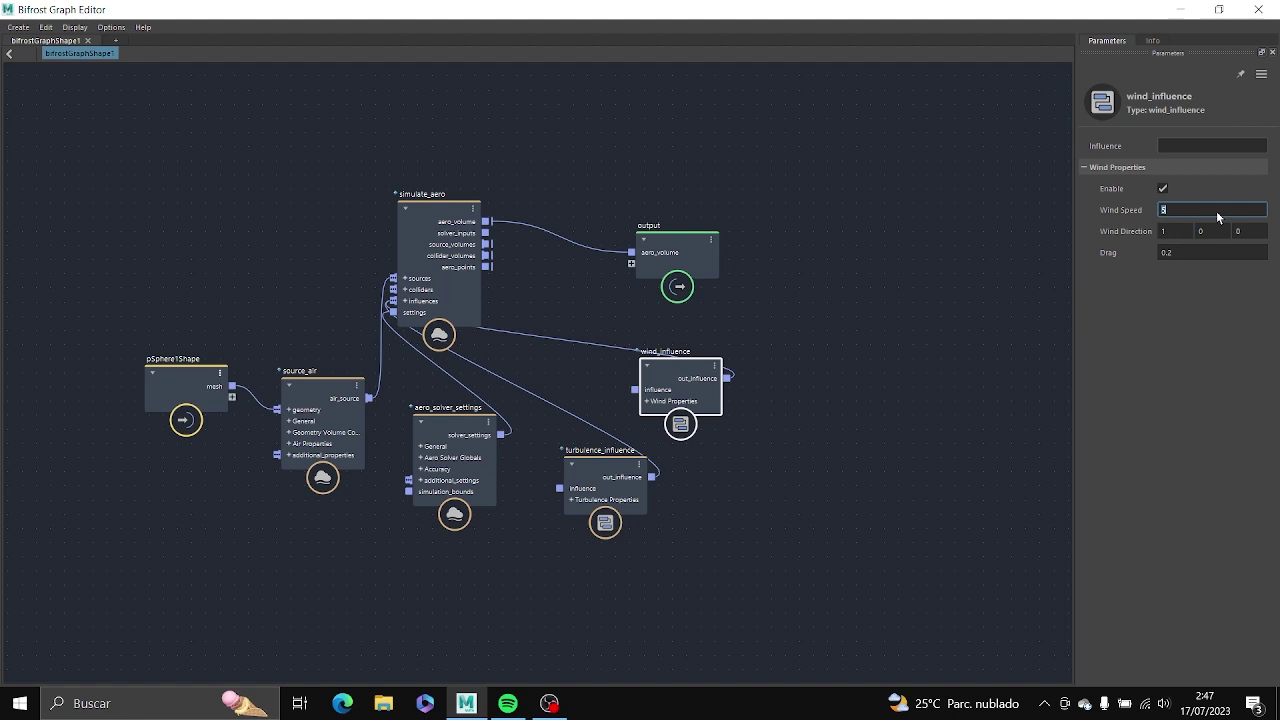
{"action": "key", "text": "BackSpace"}
{"action": "type", "text": "0.2"}
{"action": "left_click_drag", "start_coordinate": [1166, 231], "coordinate": [1215, 231]}
{"action": "left_click", "coordinate": [1181, 232]}
{"action": "key", "text": "BackSpace"}
{"action": "type", "text": "0"}
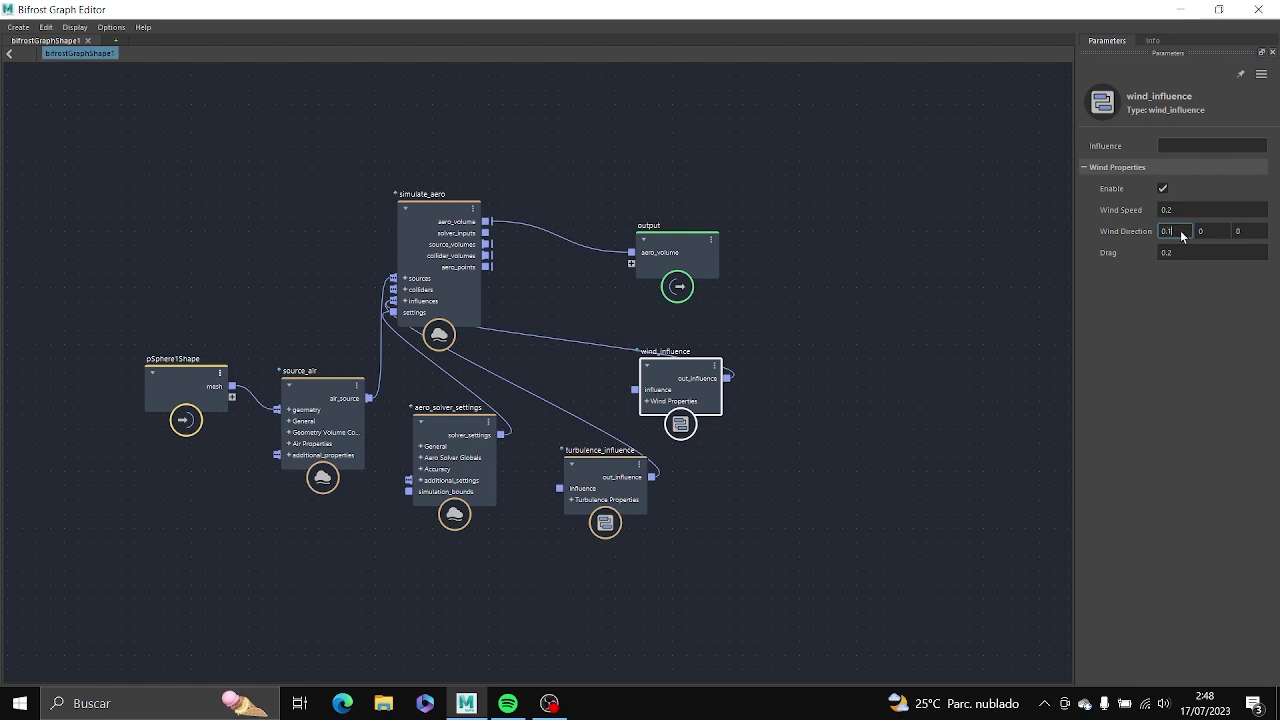
{"action": "key", "text": "BackSpace"}
{"action": "type", "text": "1"}
{"action": "key", "text": "Return"}
{"action": "left_click", "coordinate": [1218, 230]}
{"action": "left_click", "coordinate": [1179, 10]}
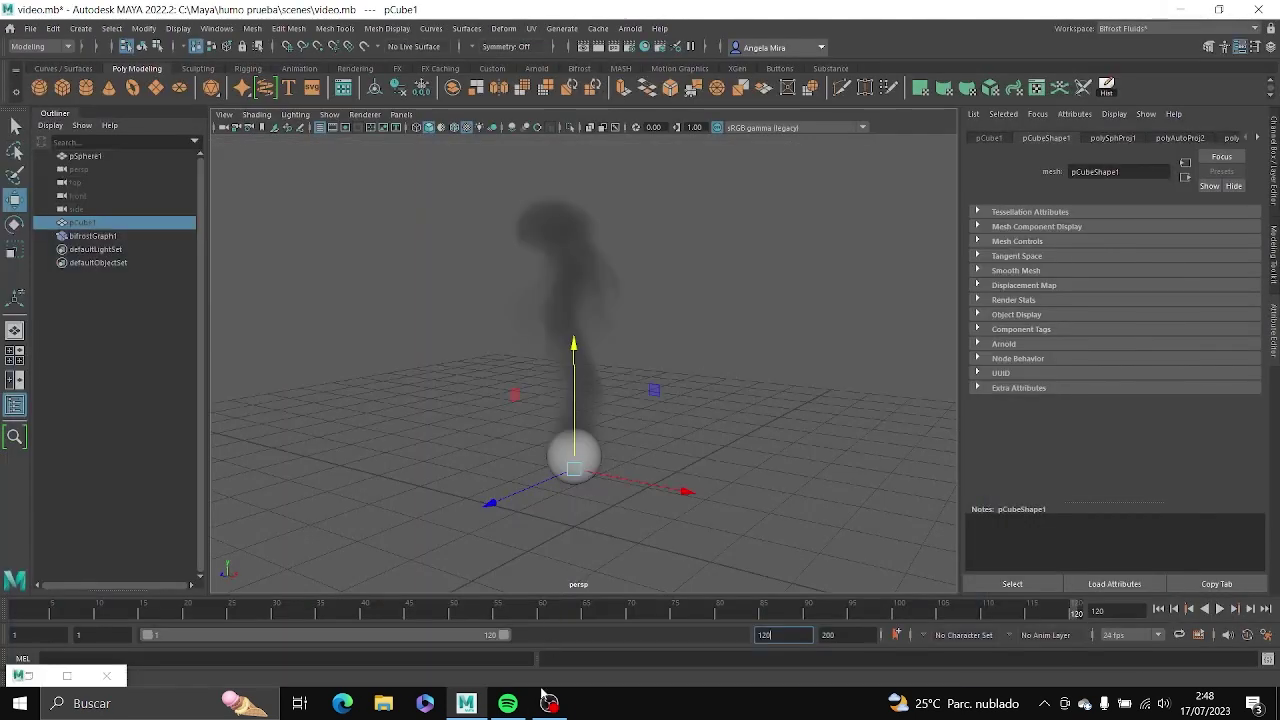
Set the playback range end to frame 78, playblast the wind-blown smoke over the existing movie file, and close the player.
{"action": "right_click", "coordinate": [592, 620]}
{"action": "left_click", "coordinate": [578, 615]}
{"action": "key", "text": "BackSpace"}
{"action": "key", "text": "BackSpace"}
{"action": "key", "text": "BackSpace"}
{"action": "type", "text": "78"}
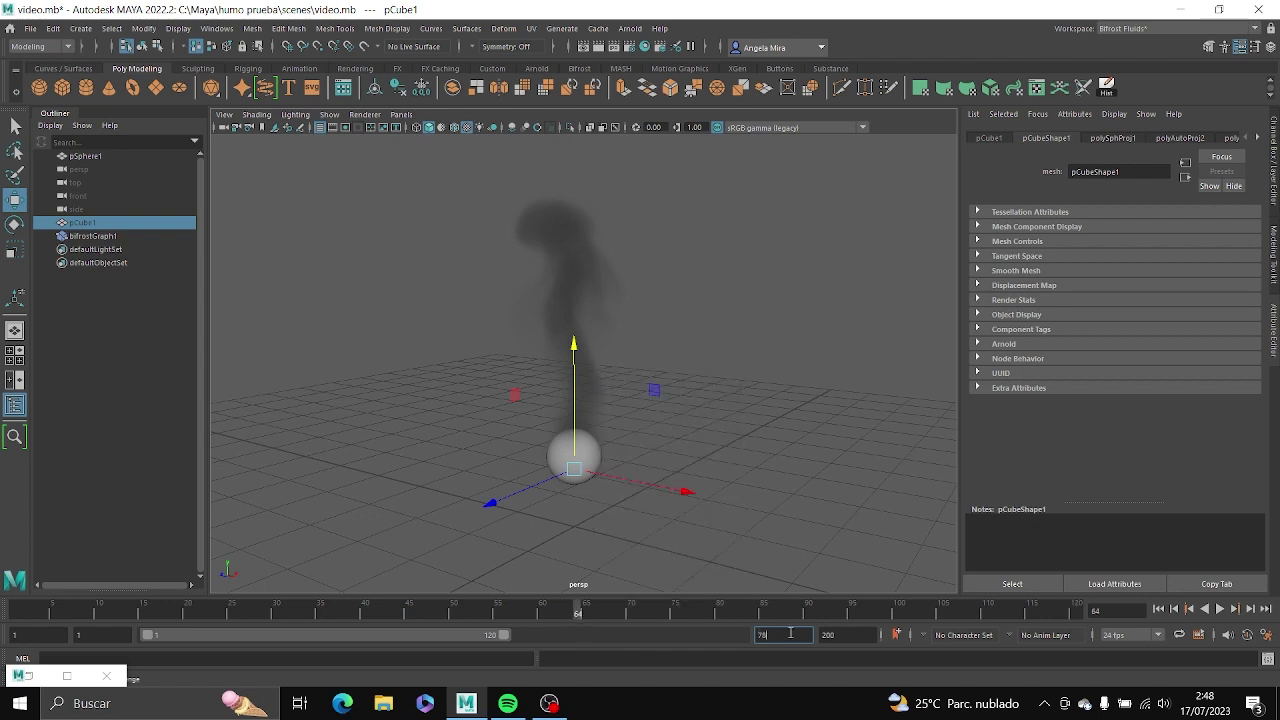
{"action": "right_click", "coordinate": [797, 611]}
{"action": "left_click", "coordinate": [822, 603]}
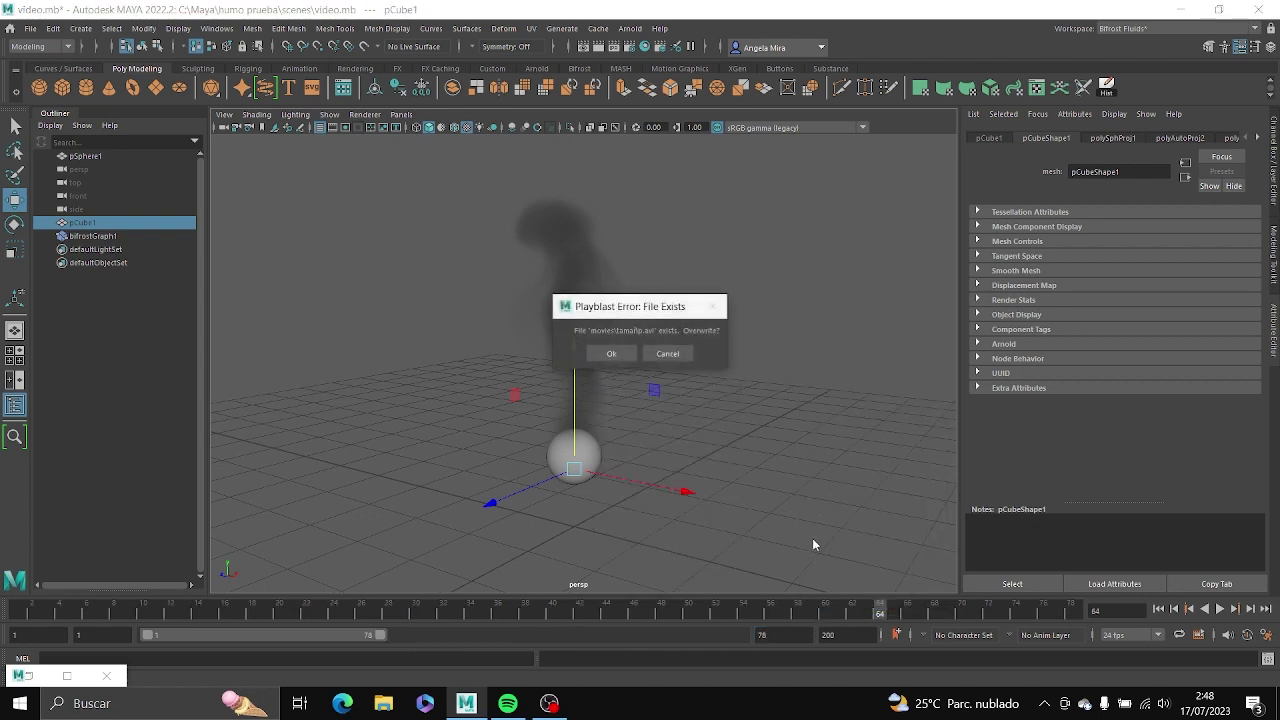
{"action": "left_click", "coordinate": [619, 357]}
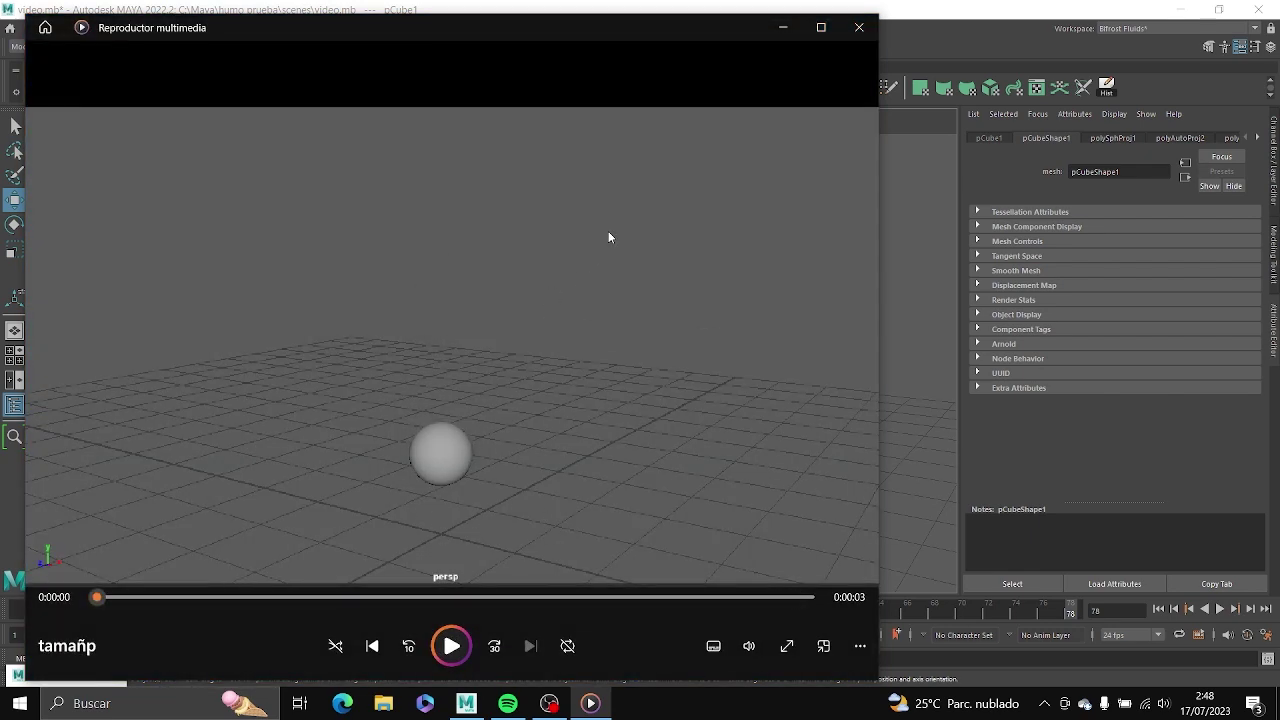
{"action": "left_click", "coordinate": [859, 27]}
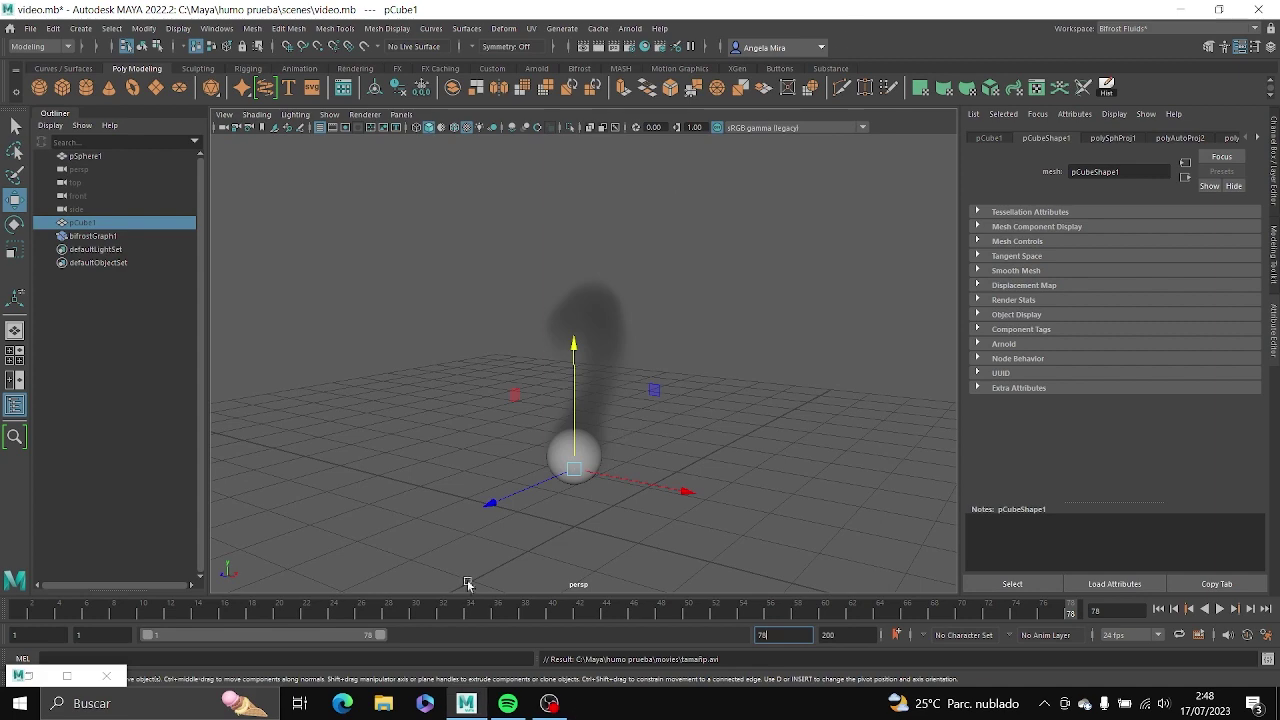
Set the X wind direction of wind_influence to 0.2 and the turbulence of turbulence_influence to 0.4.
{"action": "left_click", "coordinate": [67, 676]}
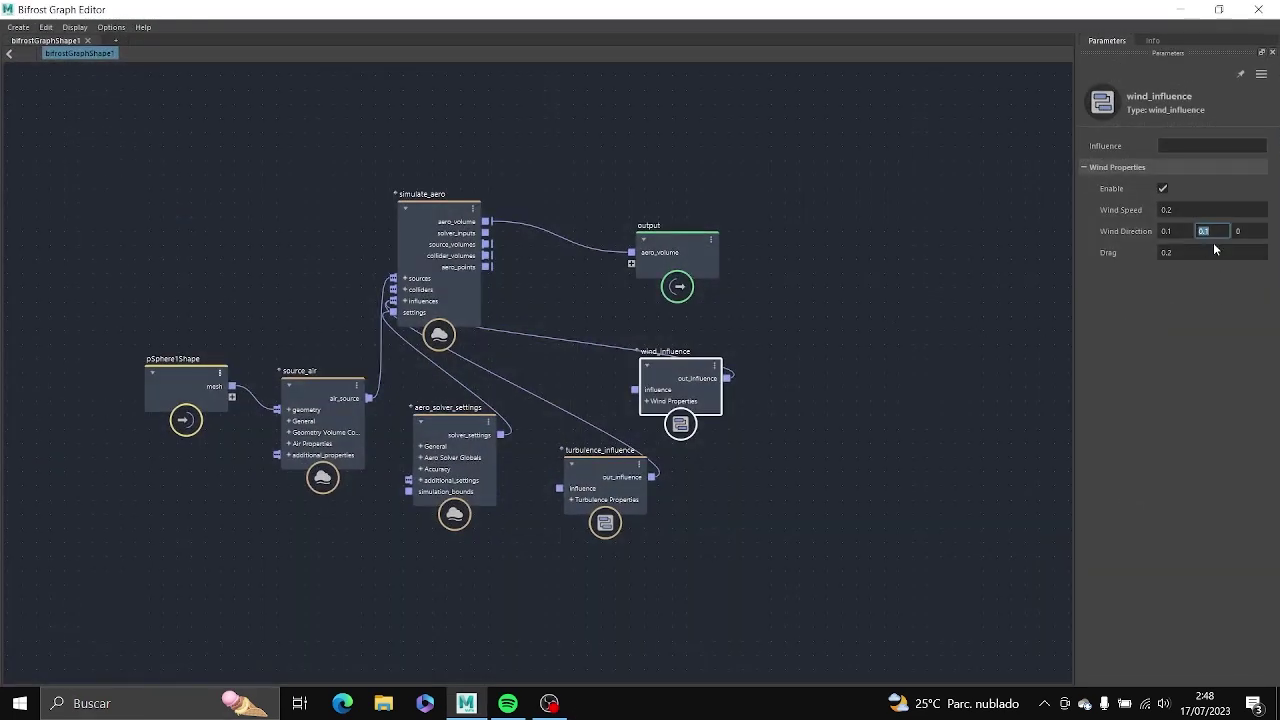
{"action": "left_click", "coordinate": [1176, 233]}
{"action": "key", "text": "BackSpace"}
{"action": "type", "text": "2"}
{"action": "left_click", "coordinate": [598, 537]}
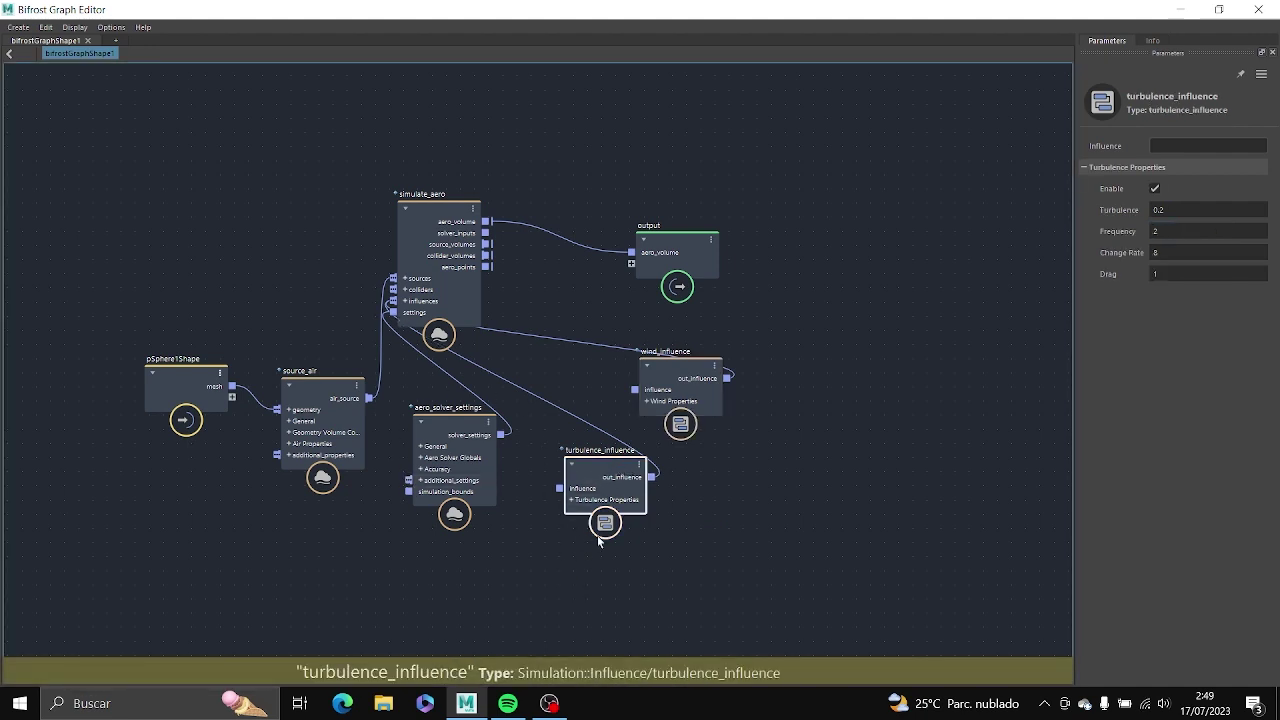
{"action": "left_click", "coordinate": [1197, 209]}
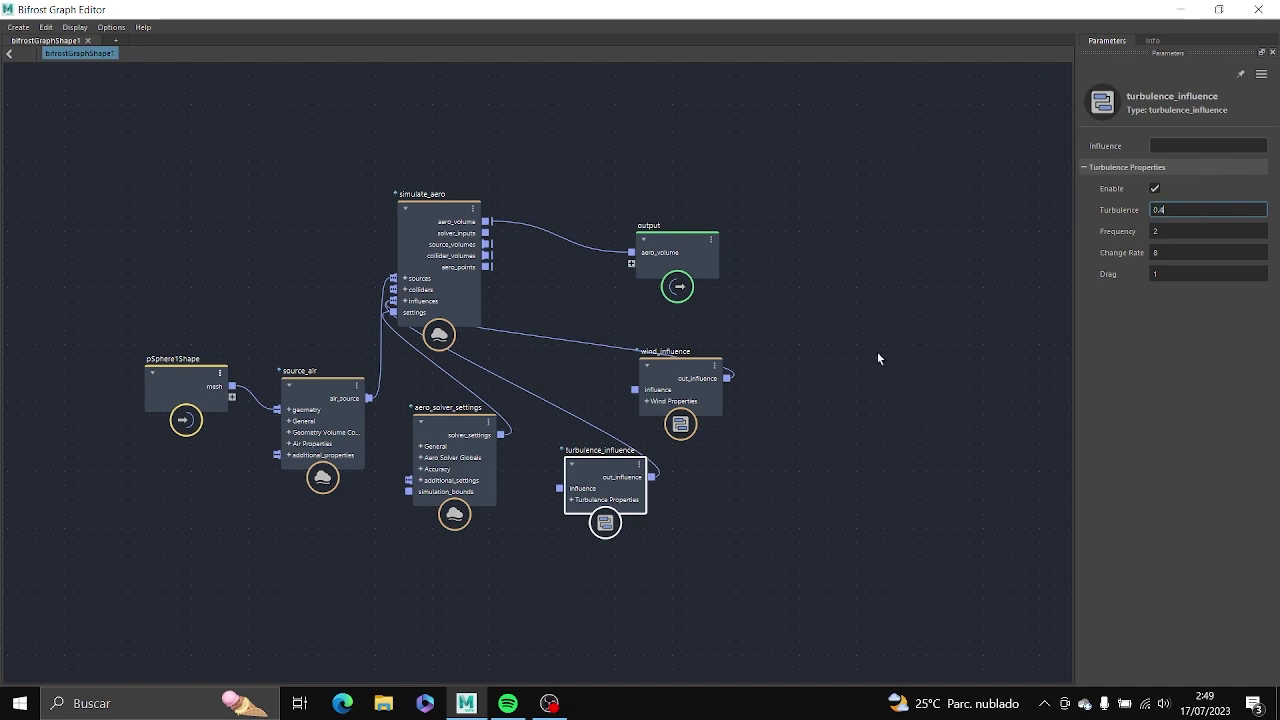
Playblast the smoke with the stronger wind and turbulence, overwriting the movie file, then play the clip and close the player.
{"action": "left_click", "coordinate": [1180, 9]}
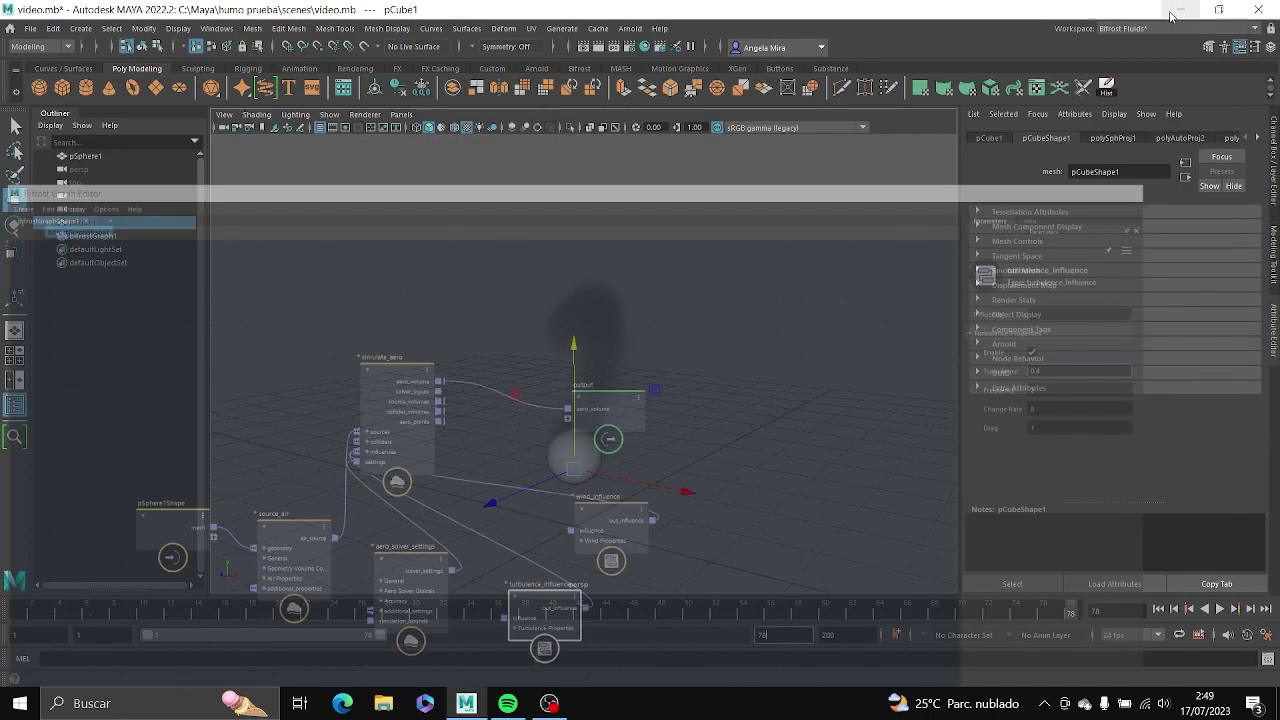
{"action": "right_click", "coordinate": [459, 612]}
{"action": "left_click", "coordinate": [493, 601]}
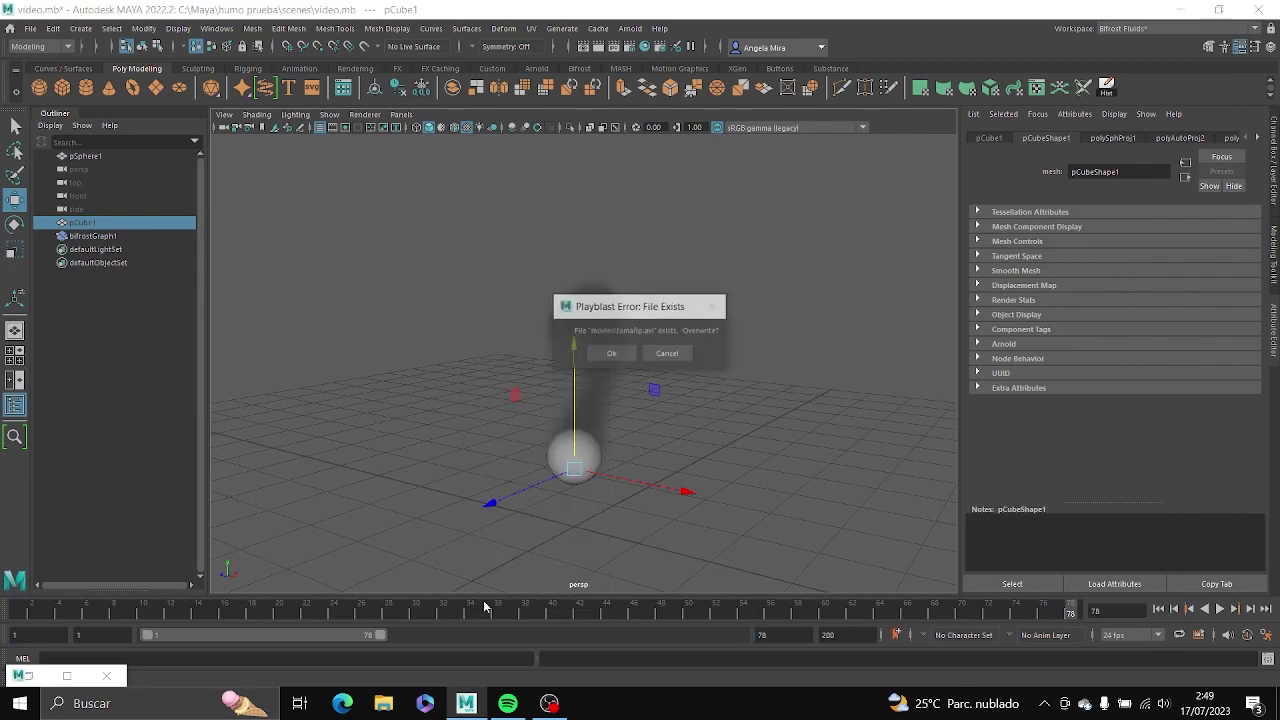
{"action": "left_click", "coordinate": [604, 355]}
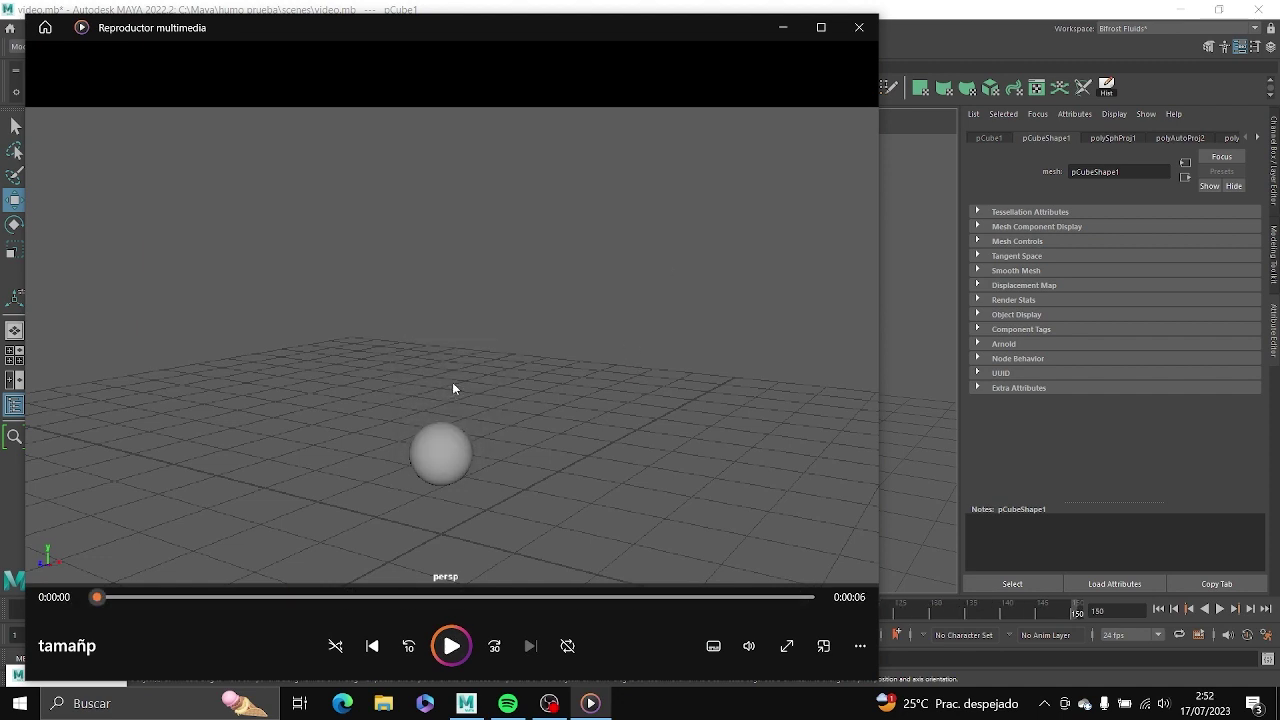
{"action": "left_click", "coordinate": [452, 645]}
{"action": "left_click", "coordinate": [859, 27]}
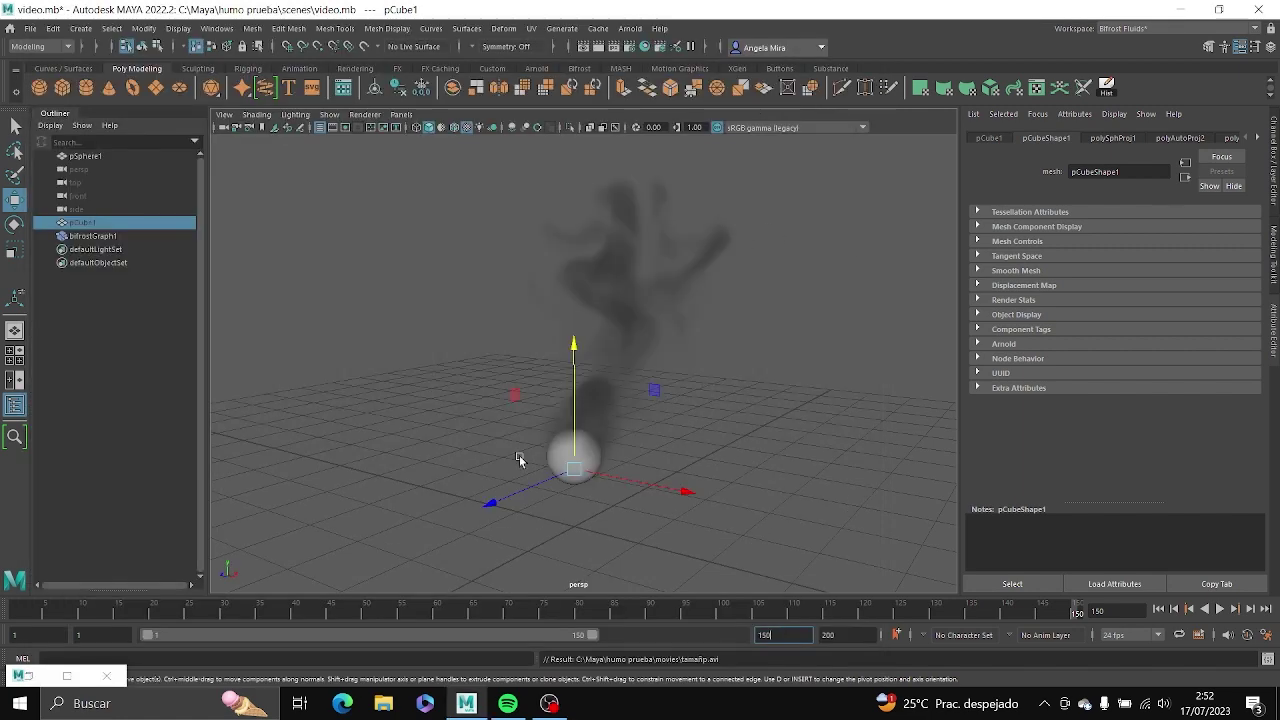
Tidy the Bifrost graph by moving turbulence_influence and wind_influence slightly left and raising the output node beside simulate_aero.
{"action": "left_click", "coordinate": [66, 677]}
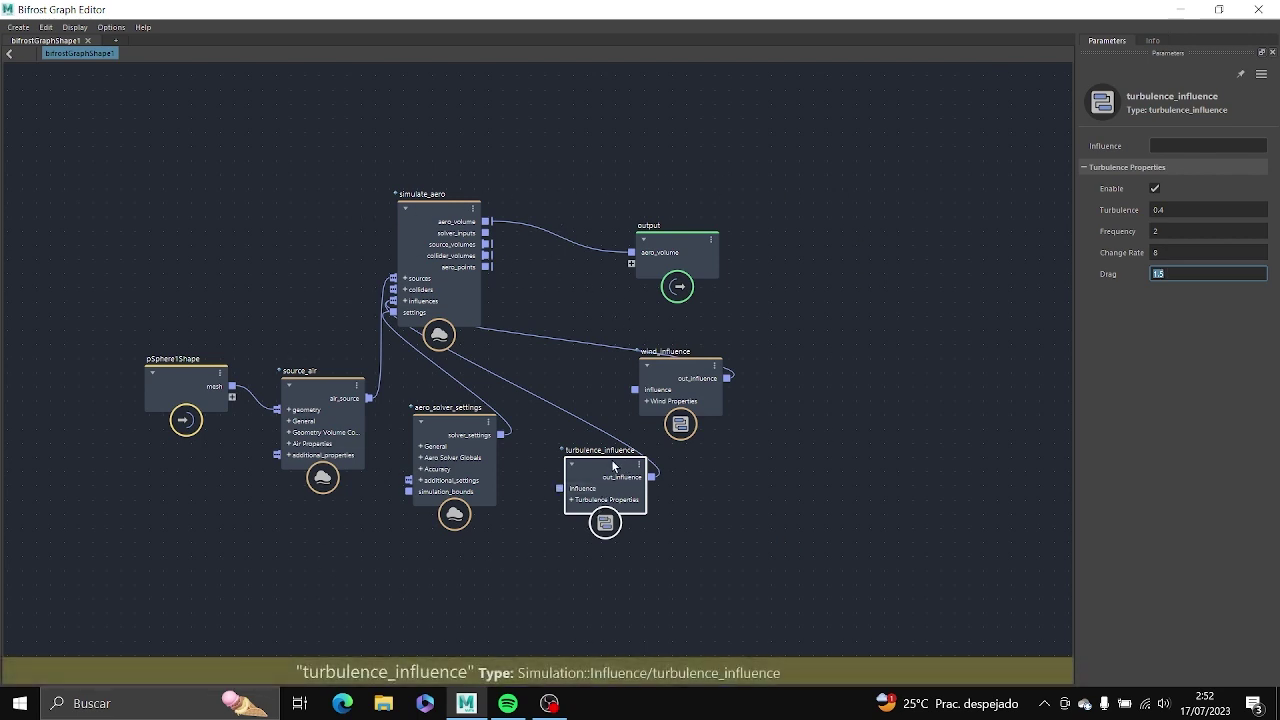
{"action": "left_click_drag", "start_coordinate": [617, 467], "coordinate": [603, 472]}
{"action": "left_click_drag", "start_coordinate": [671, 379], "coordinate": [622, 375]}
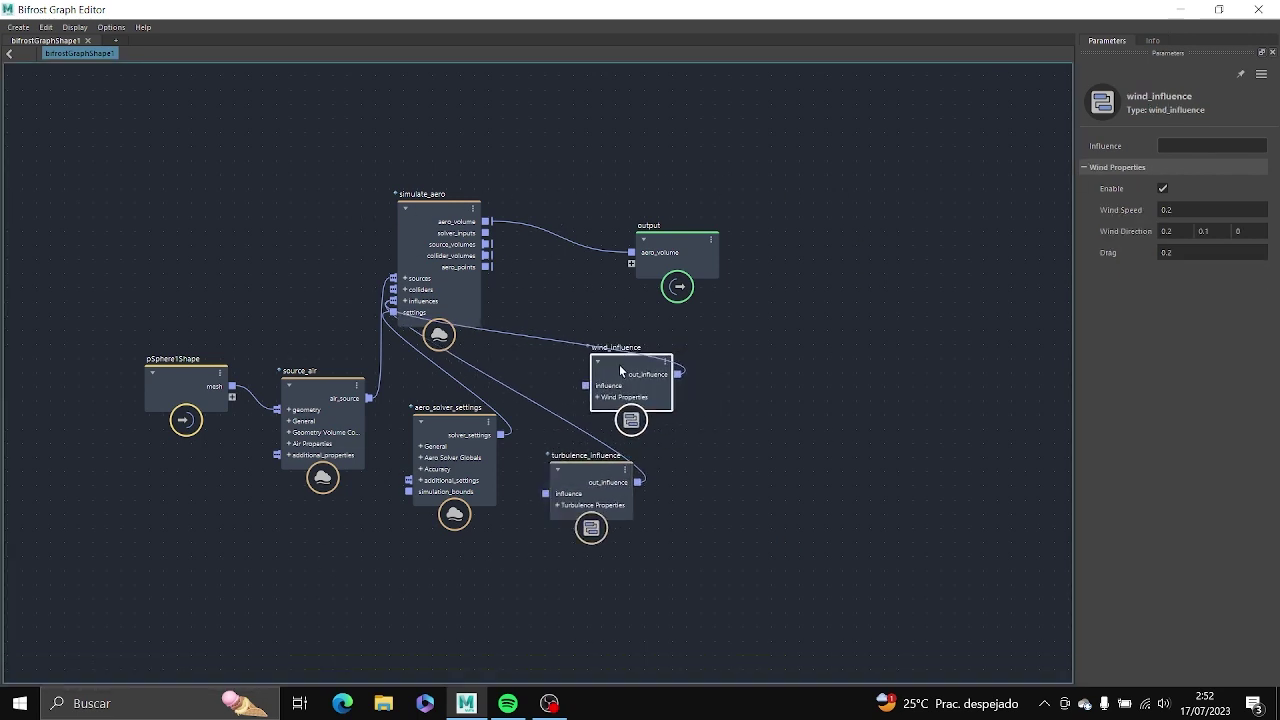
{"action": "left_click", "coordinate": [683, 243]}
{"action": "left_click_drag", "start_coordinate": [683, 243], "coordinate": [671, 214]}
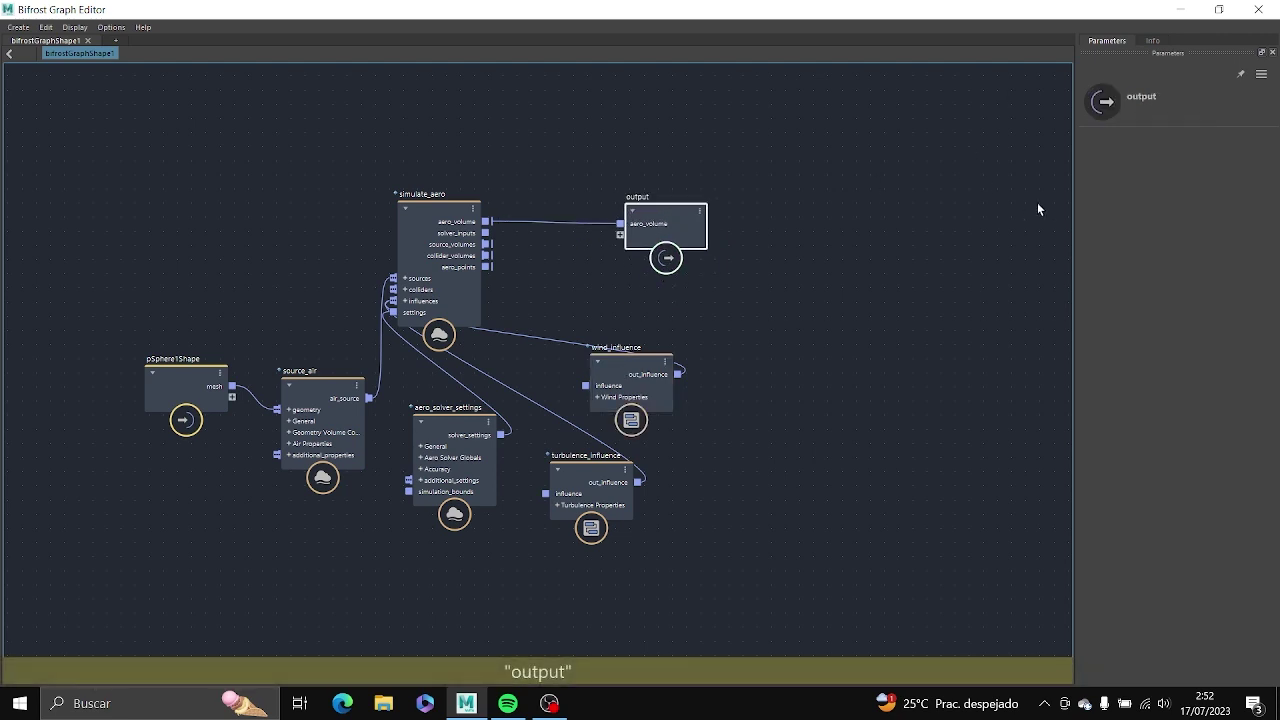
Unhide the brick chimney pCube1 in the scene and view it from a lower angle.
{"action": "left_click", "coordinate": [1172, 10]}
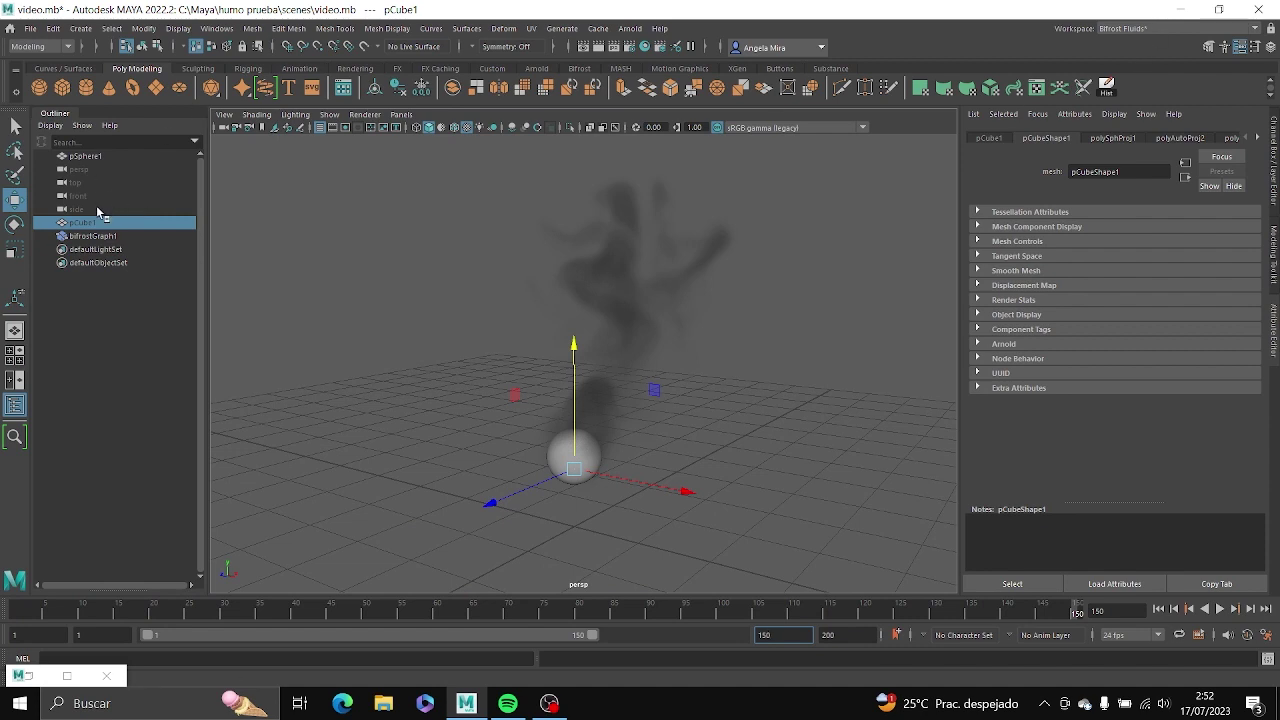
{"action": "type", "text": "h"}
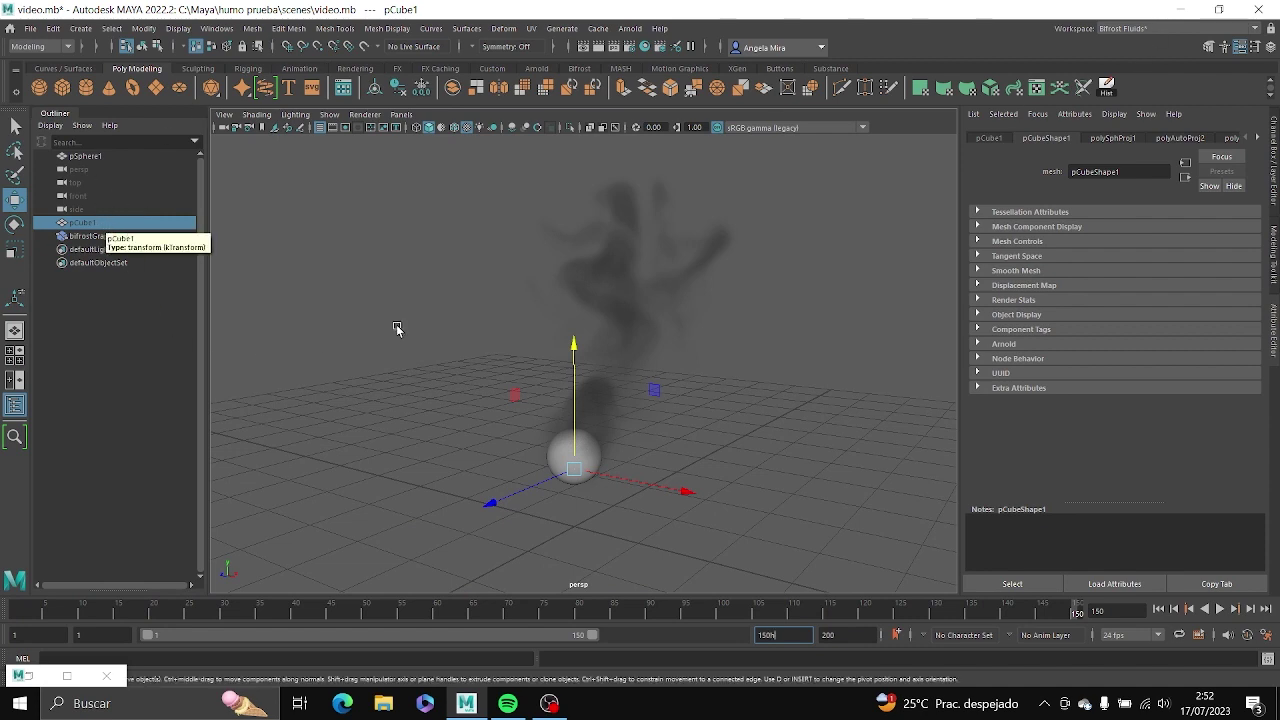
{"action": "left_click", "coordinate": [109, 222]}
{"action": "key", "text": "h"}
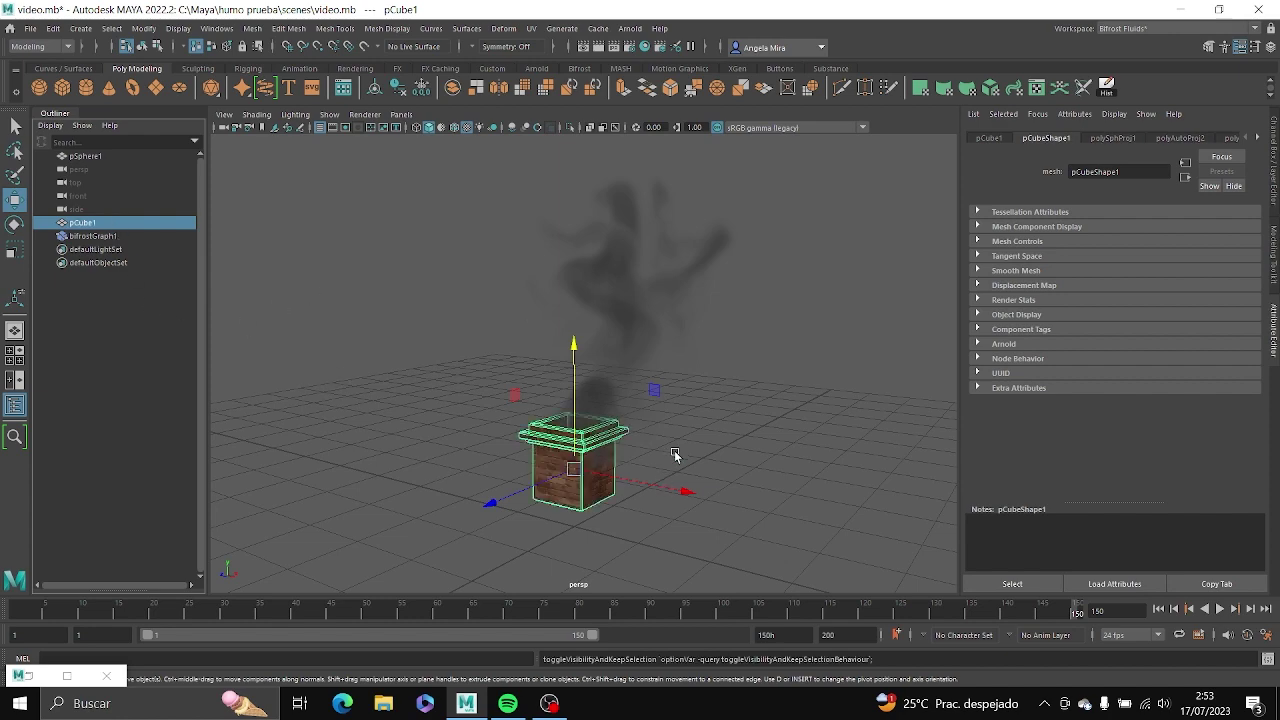
{"action": "mouse_move", "coordinate": [657, 451]}
{"action": "left_mouse_down", "text": "alt"}
{"action": "mouse_move", "coordinate": [609, 459]}
{"action": "mouse_move", "coordinate": [645, 457]}
{"action": "mouse_move", "coordinate": [666, 431]}
{"action": "left_mouse_up", "text": "alt"}
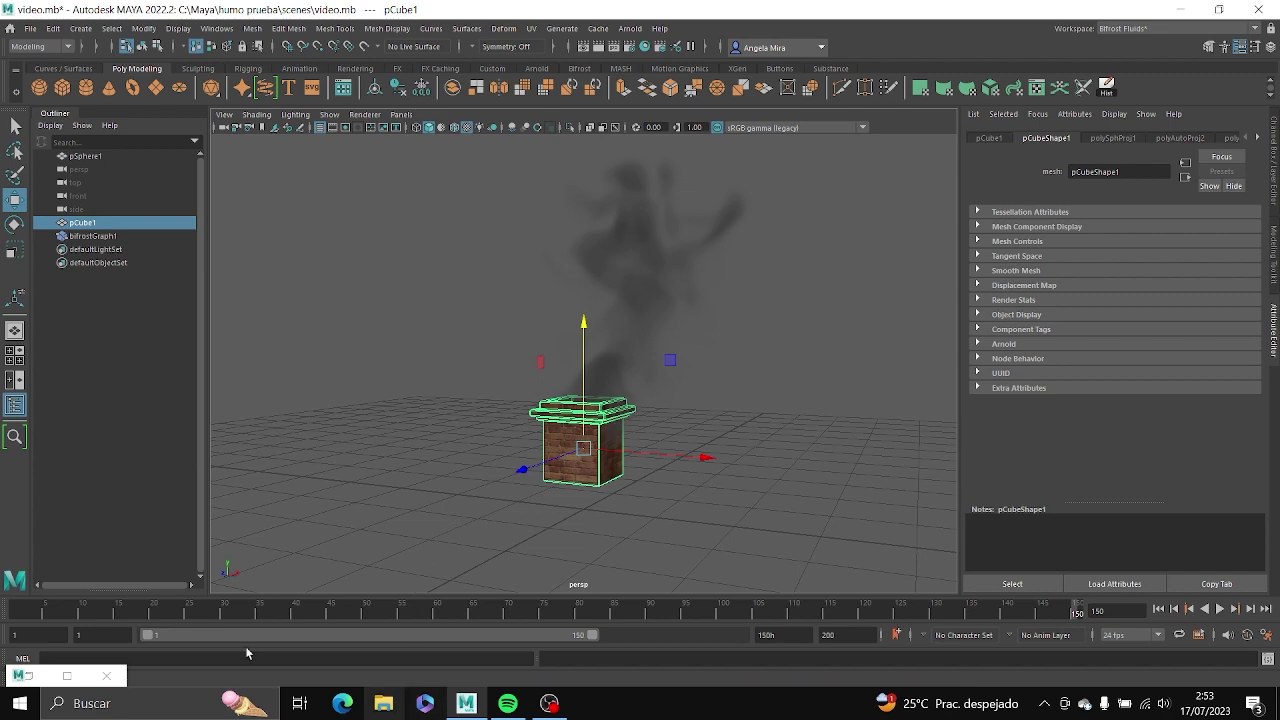
Add a collider node to the Bifrost graph and place it to the left of simulate_aero.
{"action": "left_click", "coordinate": [67, 676]}
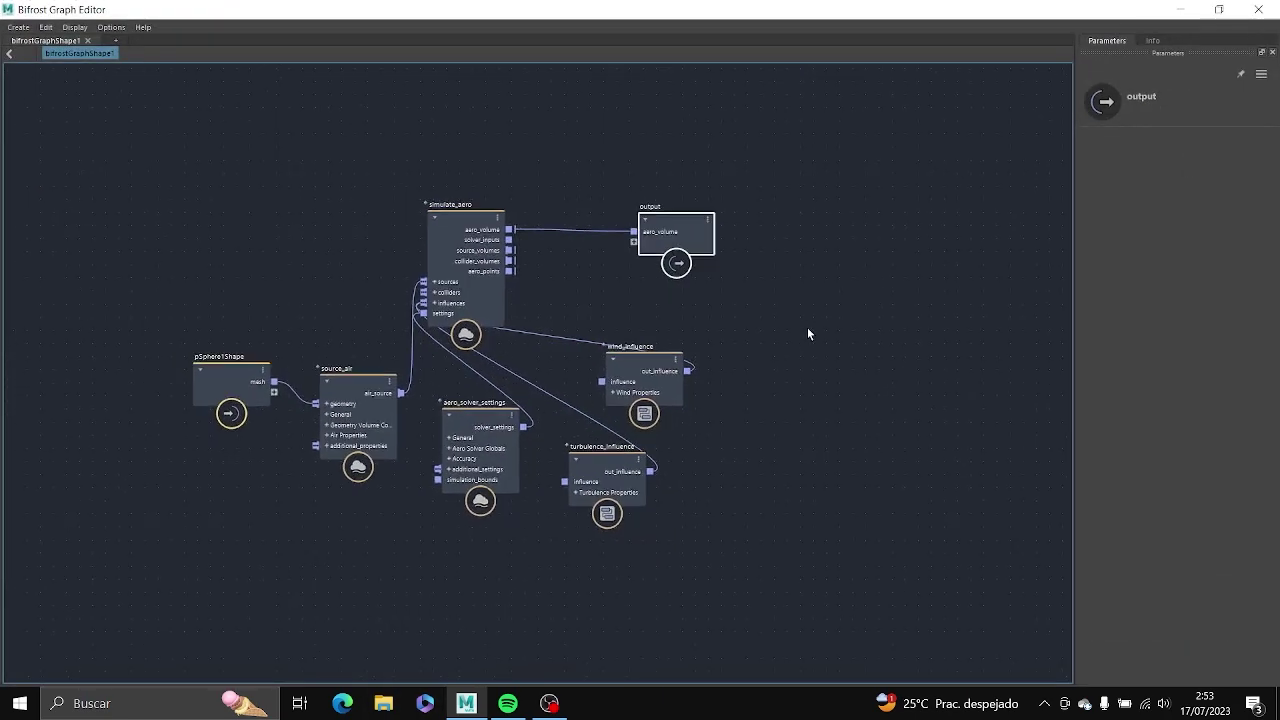
{"action": "left_click", "coordinate": [263, 195]}
{"action": "key", "text": "Tab"}
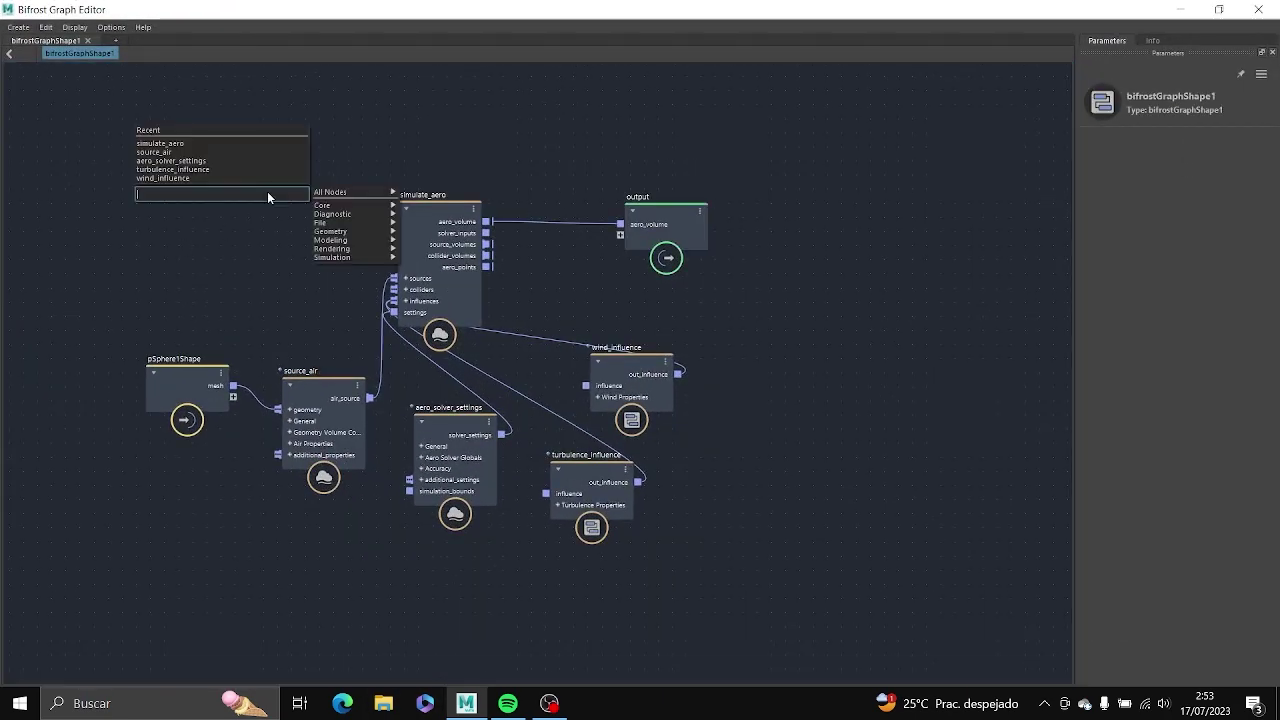
{"action": "type", "text": "coll"}
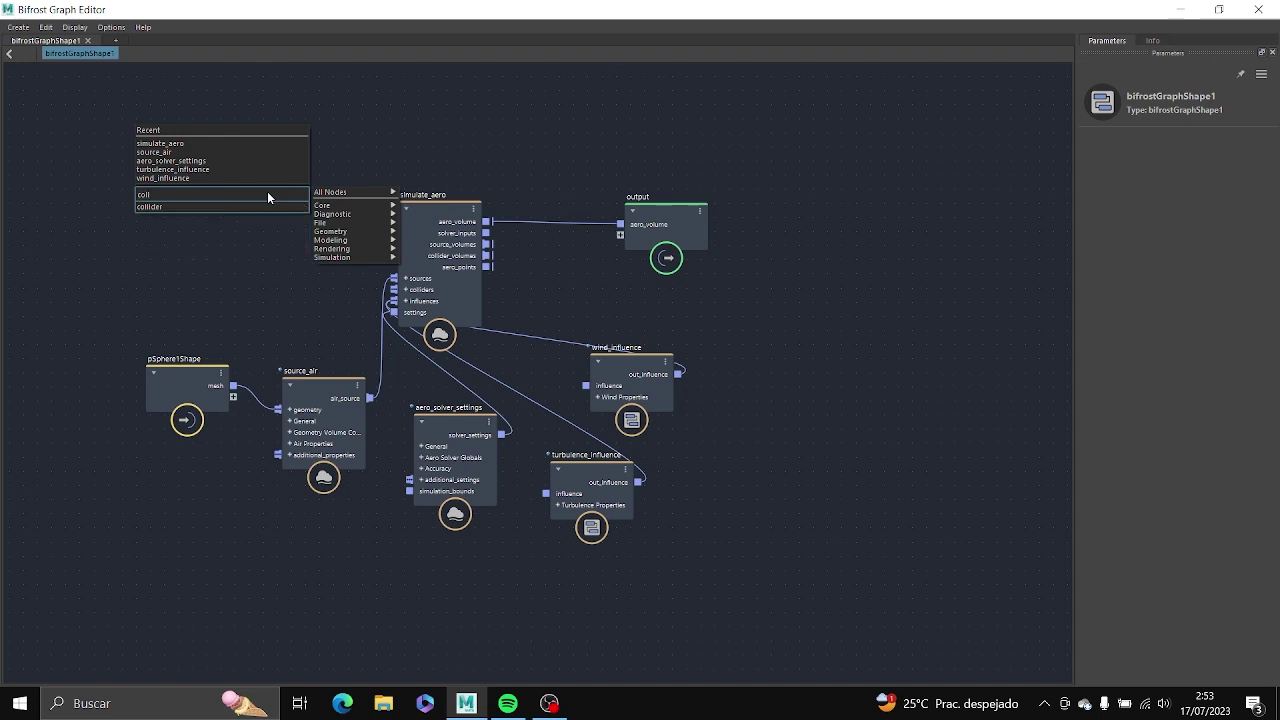
{"action": "left_click", "coordinate": [255, 205]}
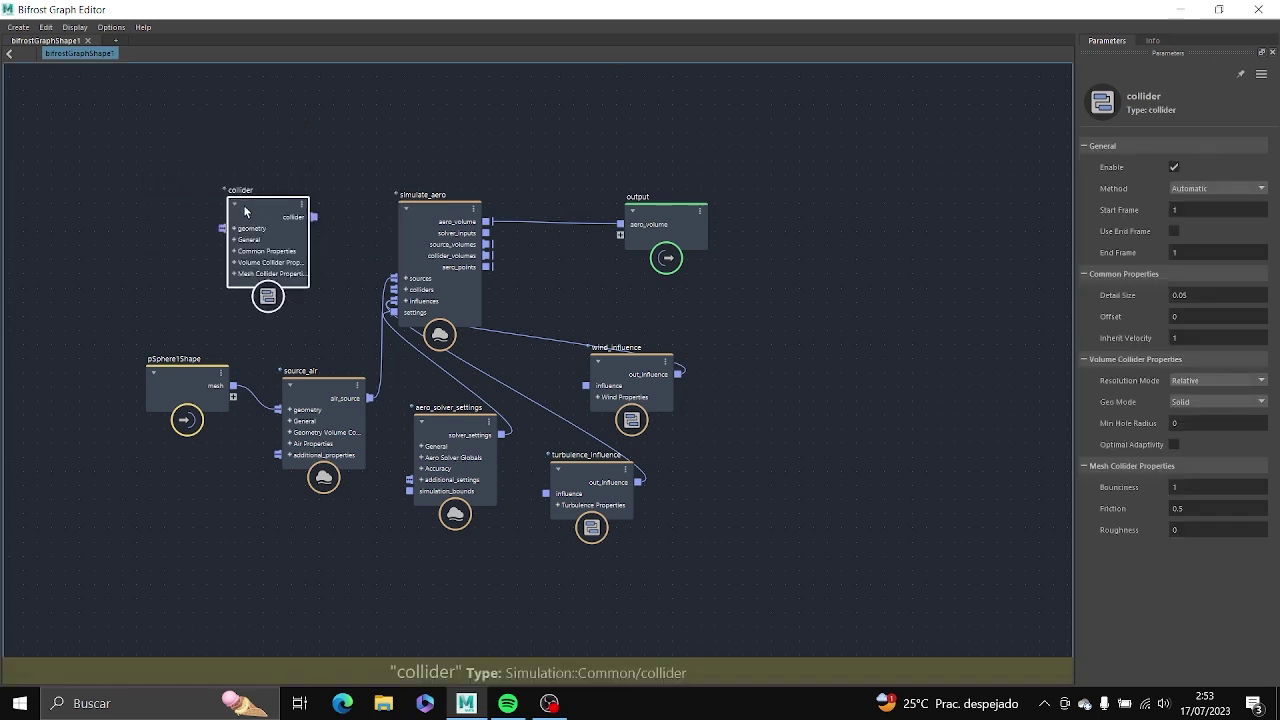
{"action": "mouse_move", "coordinate": [245, 210]}
{"action": "left_mouse_down"}
{"action": "mouse_move", "coordinate": [265, 195]}
{"action": "mouse_move", "coordinate": [243, 195]}
{"action": "left_mouse_up"}
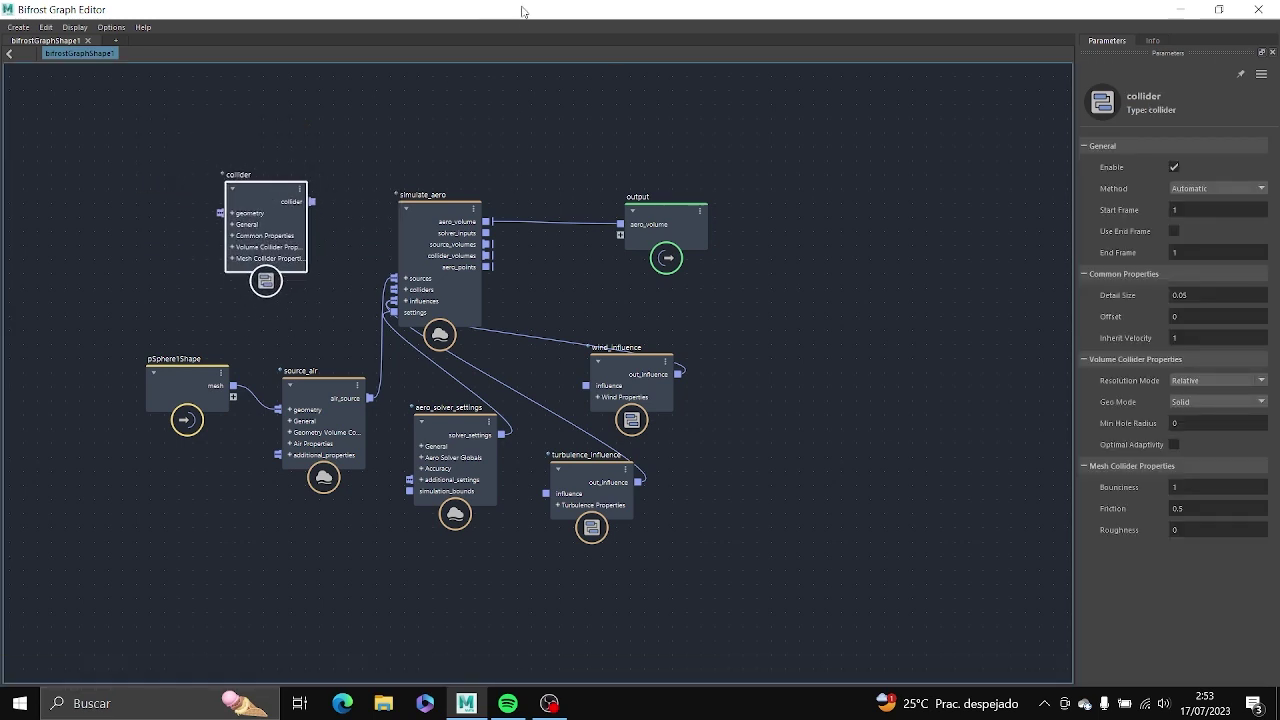
Shrink the graph editor window to reach the Outliner, then bring pCube1 into the graph connected to the collider's geometry input.
{"action": "double_click", "coordinate": [524, 27]}
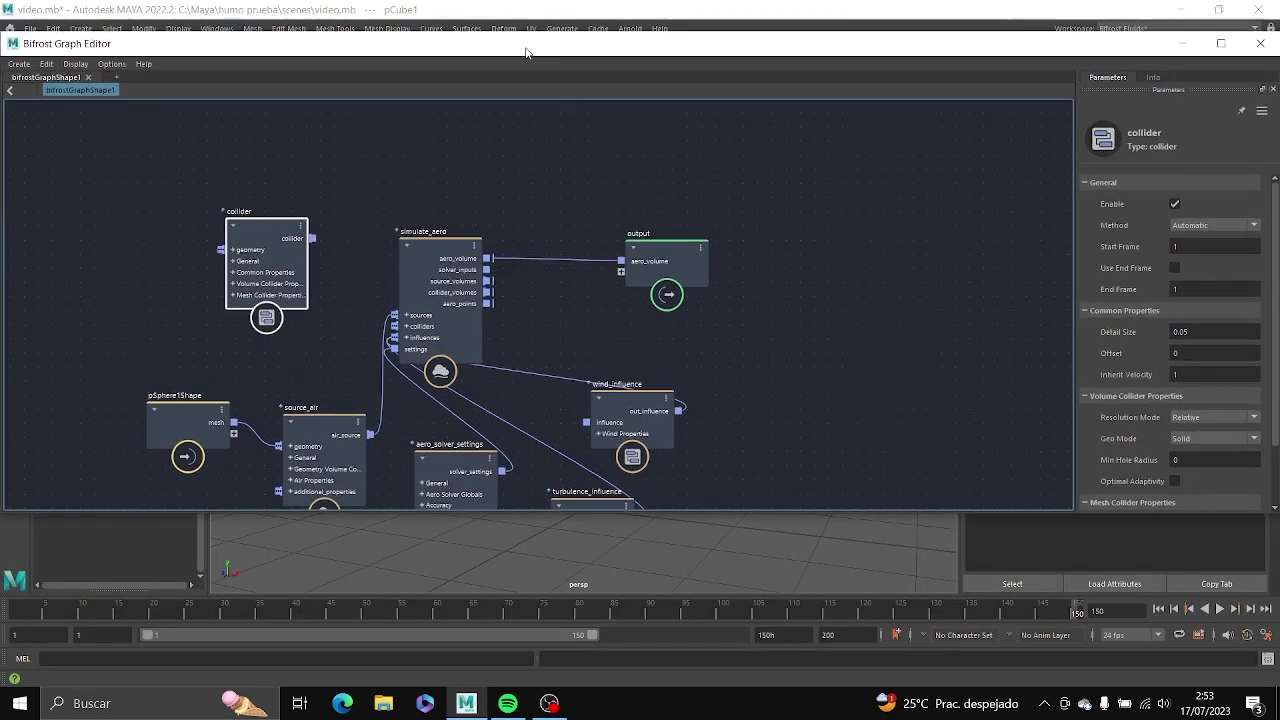
{"action": "left_click_drag", "start_coordinate": [527, 52], "coordinate": [687, 352]}
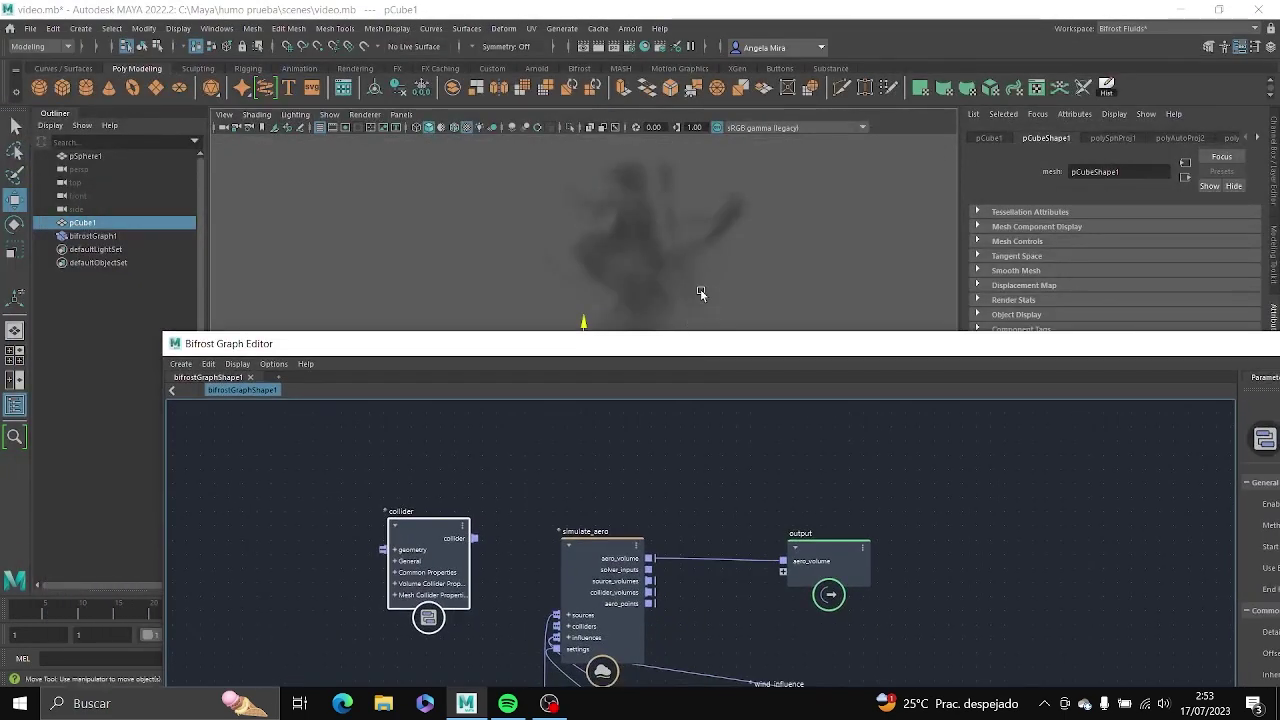
{"action": "left_click_drag", "start_coordinate": [701, 289], "coordinate": [705, 281], "text": "alt"}
{"action": "left_click_drag", "start_coordinate": [703, 345], "coordinate": [743, 372]}
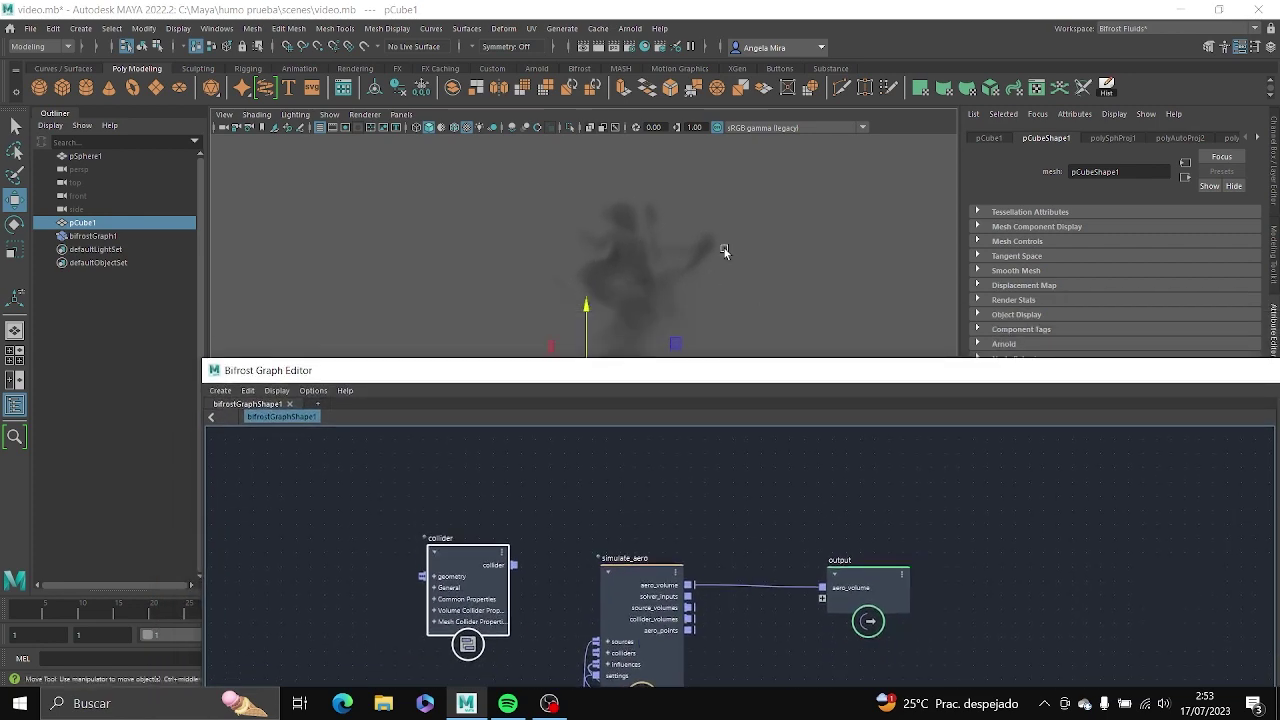
{"action": "left_click", "coordinate": [75, 228]}
{"action": "left_click_drag", "start_coordinate": [320, 512], "coordinate": [457, 580]}
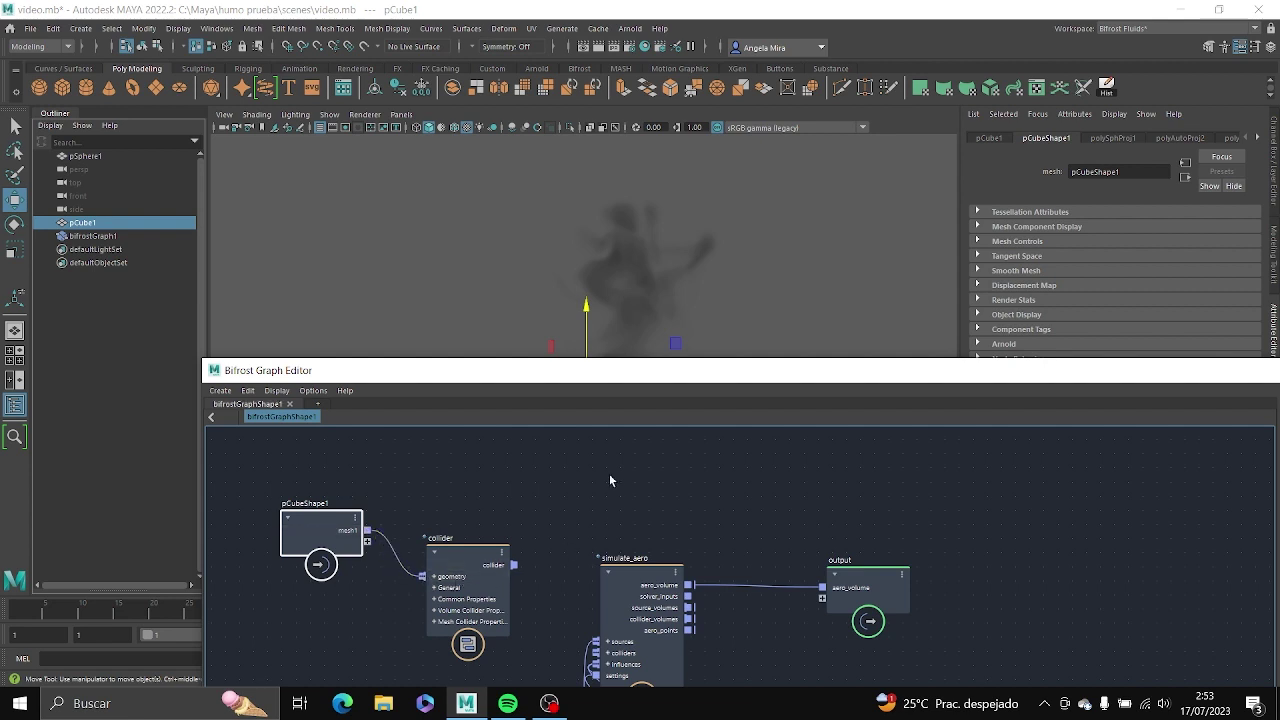
Connect the collider output to the colliders input of simulate_aero and minimize the graph editor.
{"action": "scroll", "coordinate": [609, 473], "scroll_direction": "down", "scroll_amount": 3}
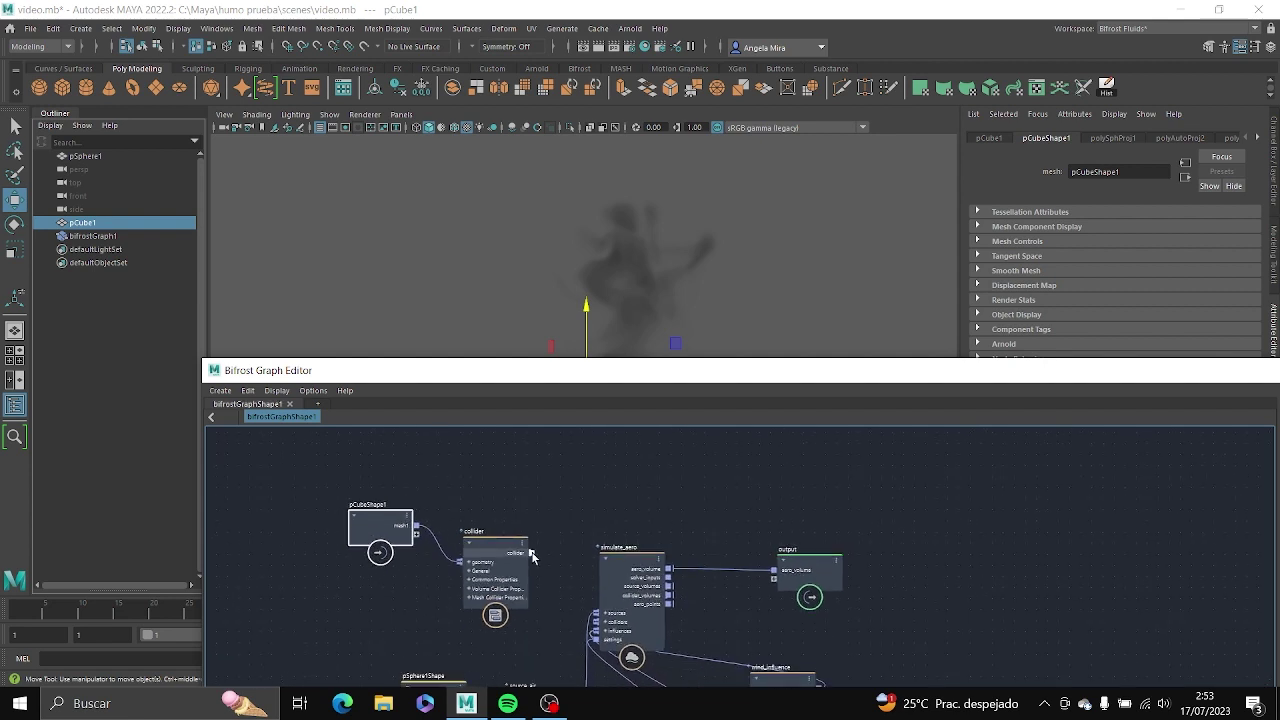
{"action": "left_click_drag", "start_coordinate": [531, 553], "coordinate": [594, 622]}
{"action": "left_click_drag", "start_coordinate": [792, 372], "coordinate": [520, 301]}
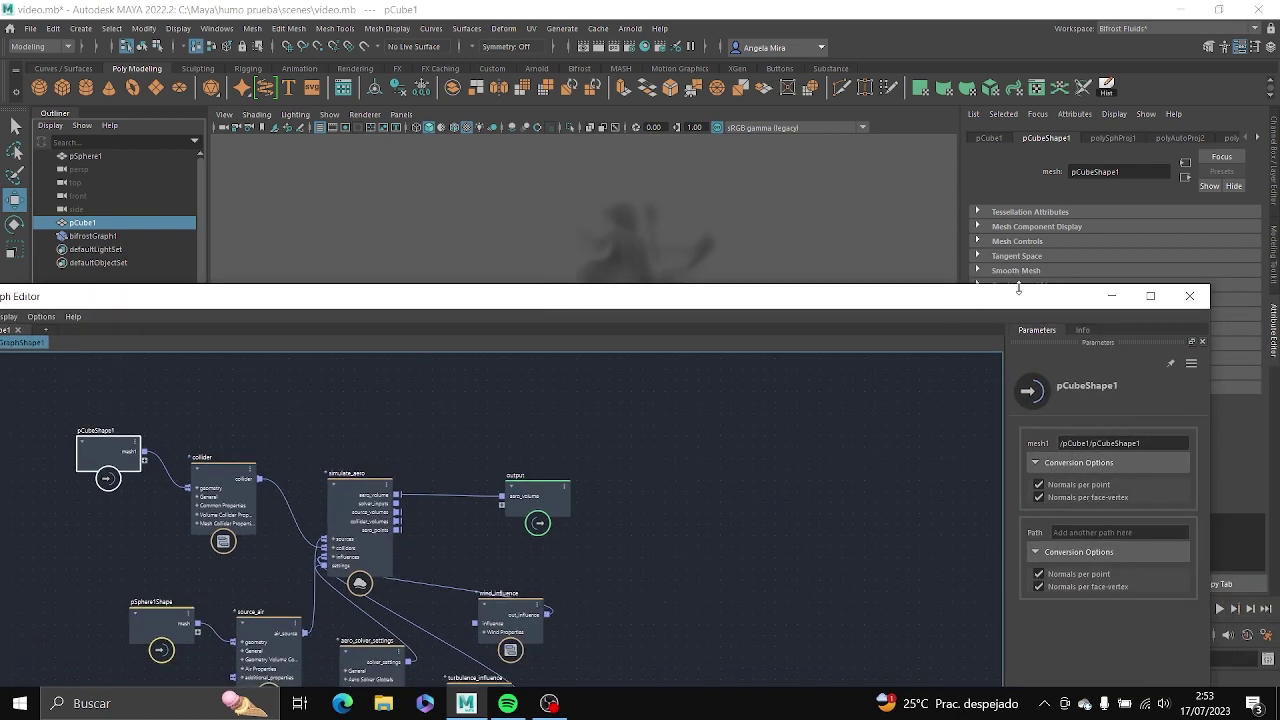
{"action": "left_click", "coordinate": [1111, 296]}
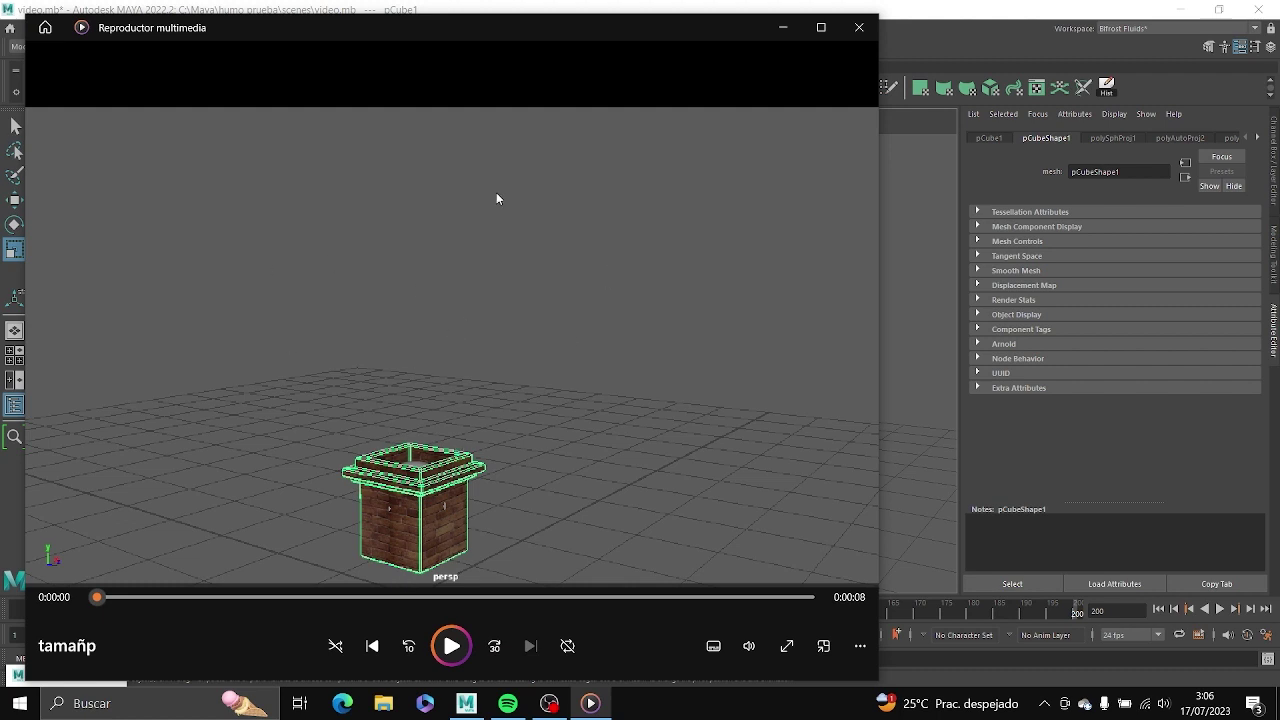
Close the chimney playblast and inspect the smoke rising from the chimney in the perspective view.
{"action": "left_click", "coordinate": [859, 27]}
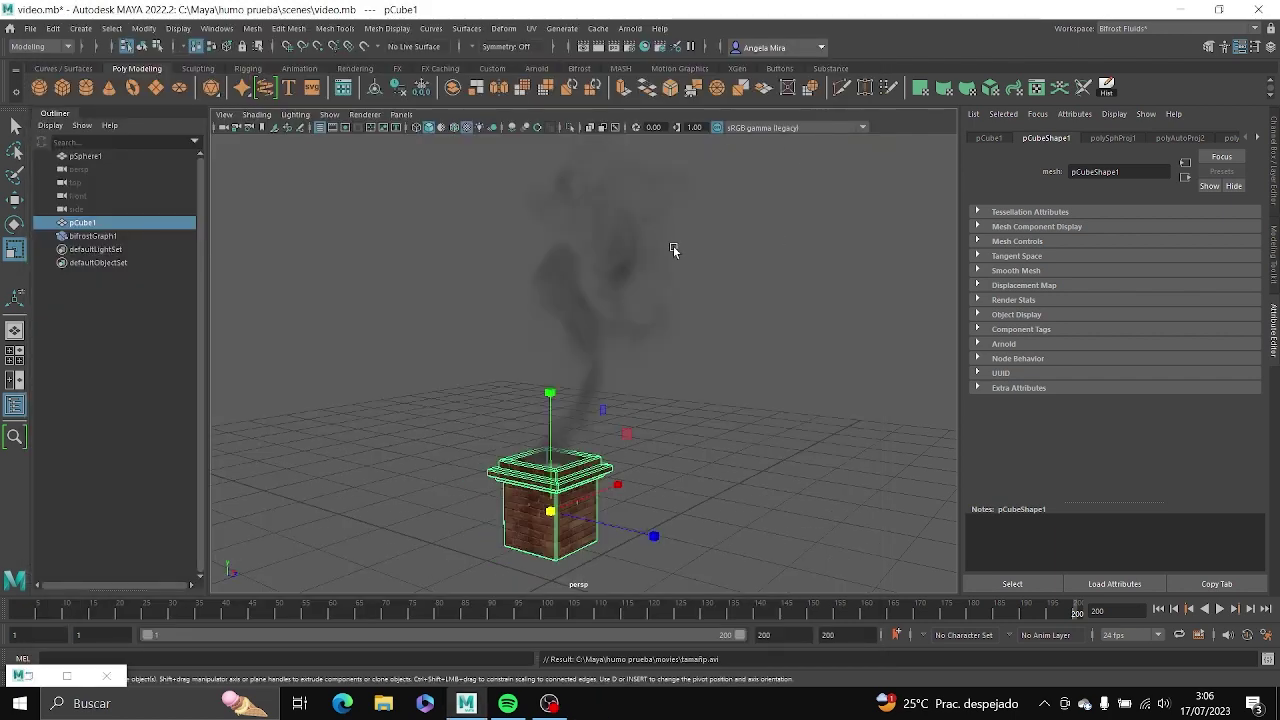
{"action": "scroll", "coordinate": [668, 271], "scroll_direction": "down", "scroll_amount": 1}
{"action": "scroll", "coordinate": [668, 272], "scroll_direction": "up", "scroll_amount": 2}
{"action": "scroll", "coordinate": [660, 272], "scroll_direction": "down", "scroll_amount": 1}
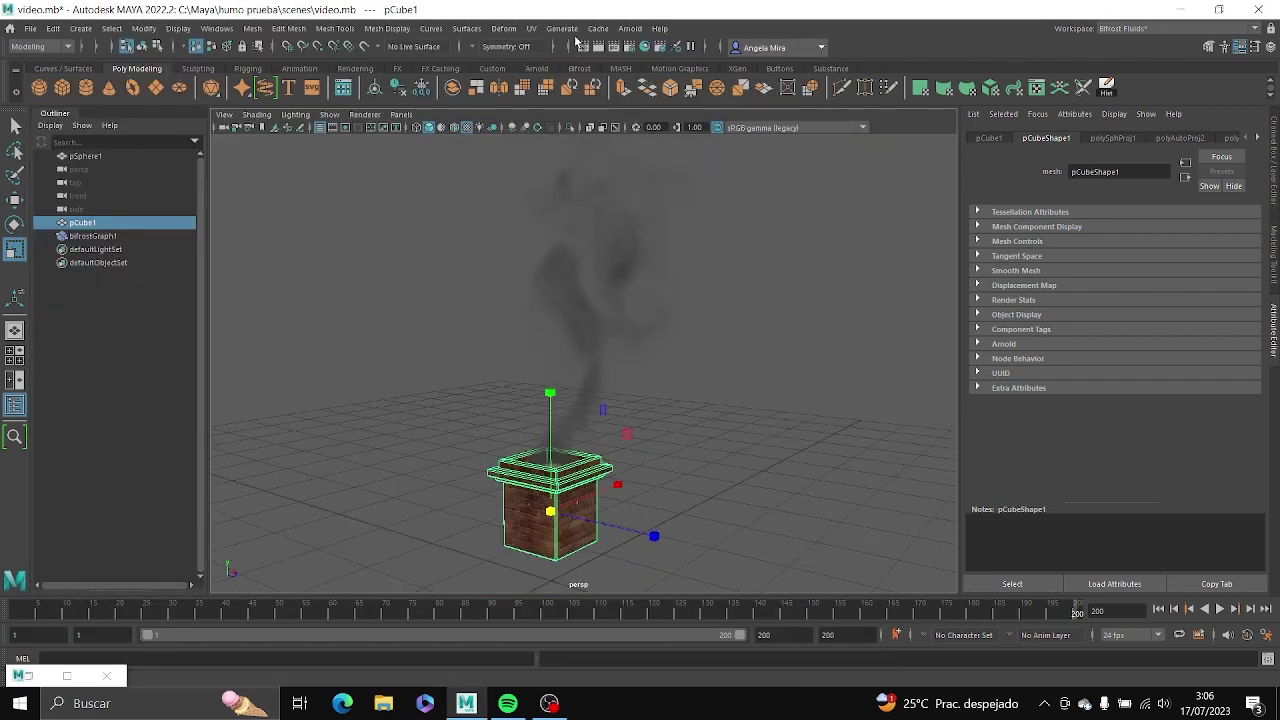
Add an Arnold skydome light to the scene.
{"action": "left_click", "coordinate": [630, 28]}
{"action": "mouse_move", "coordinate": [651, 101]}
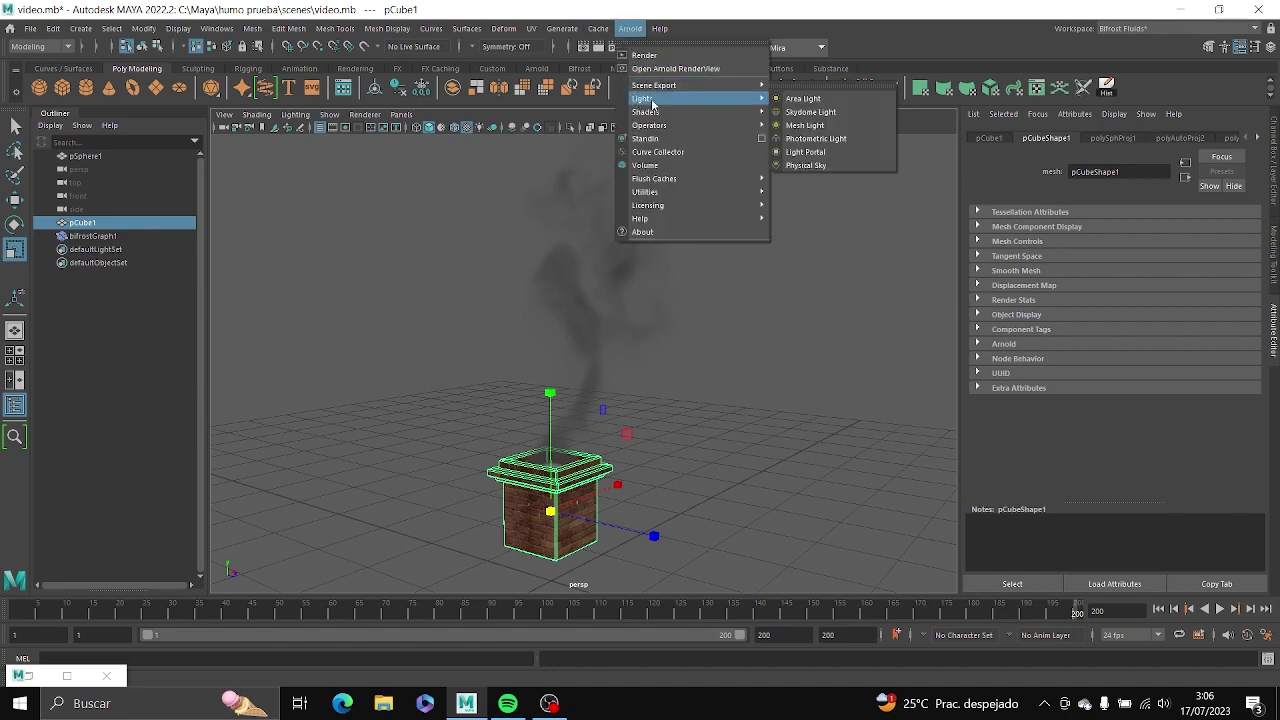
{"action": "left_click", "coordinate": [810, 111]}
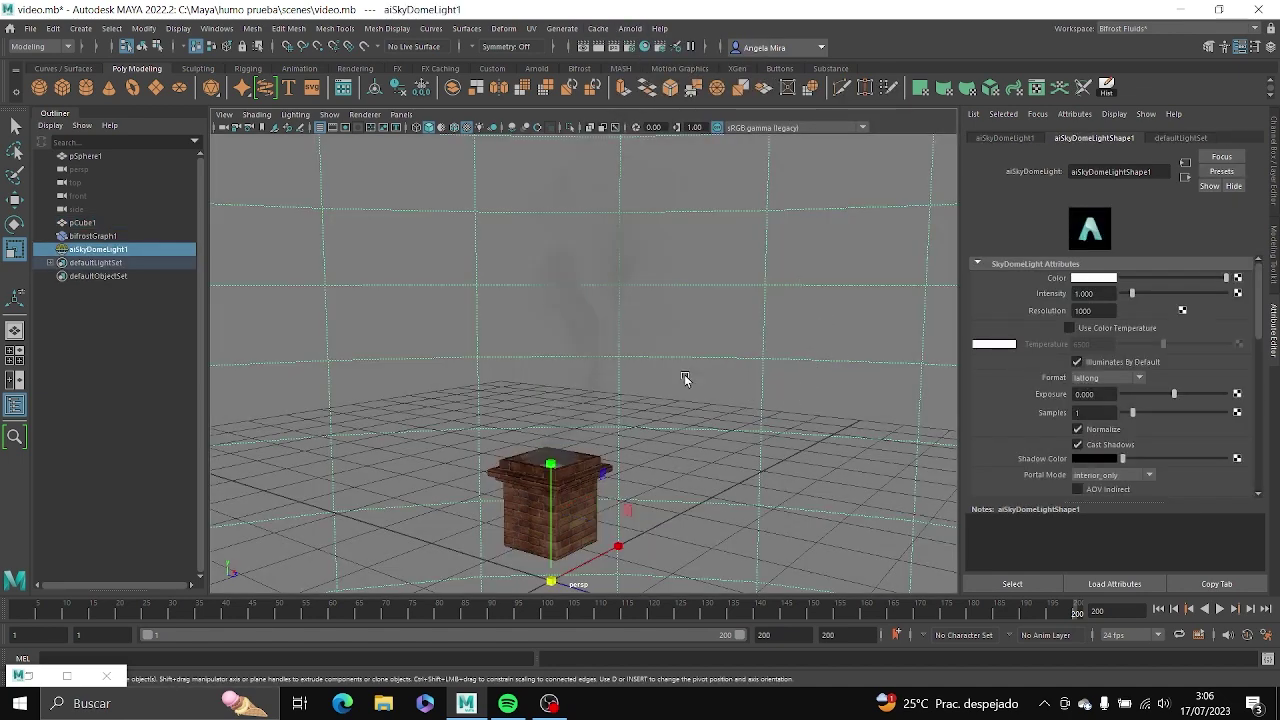
Render the smoke and chimney in the perspective view with Arnold, then close the render window.
{"action": "left_click", "coordinate": [622, 28]}
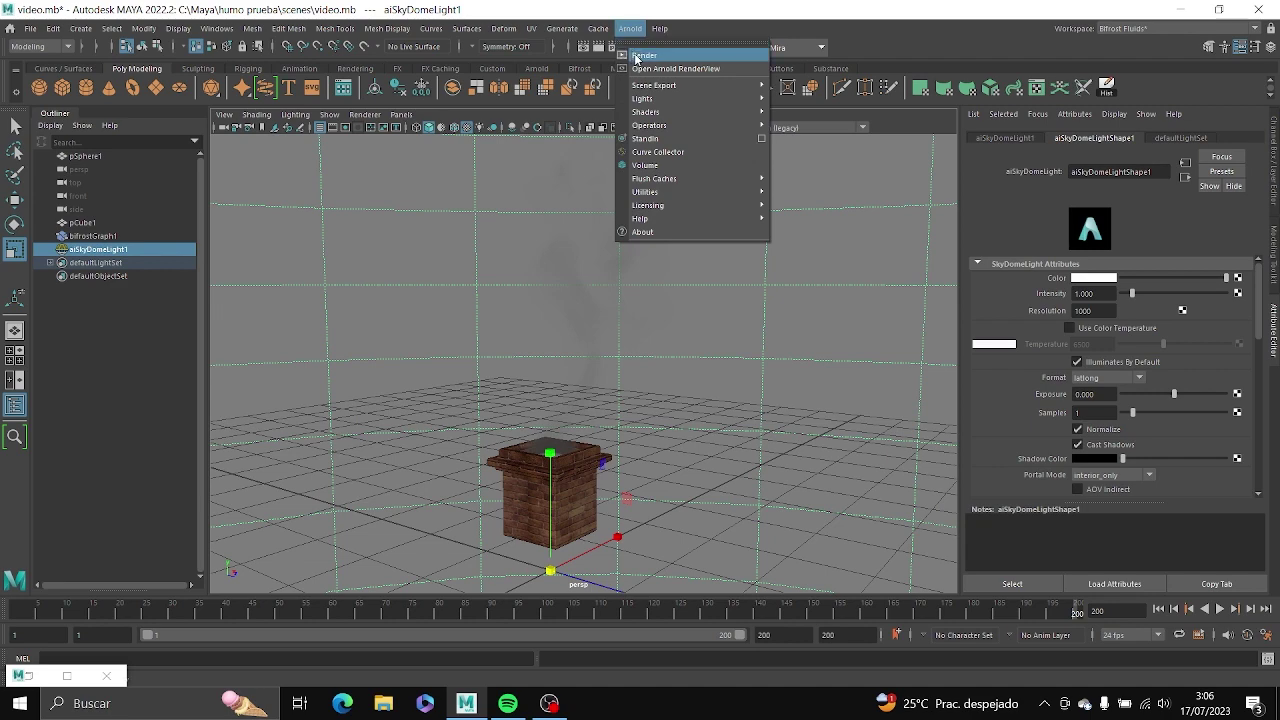
{"action": "left_click", "coordinate": [640, 55]}
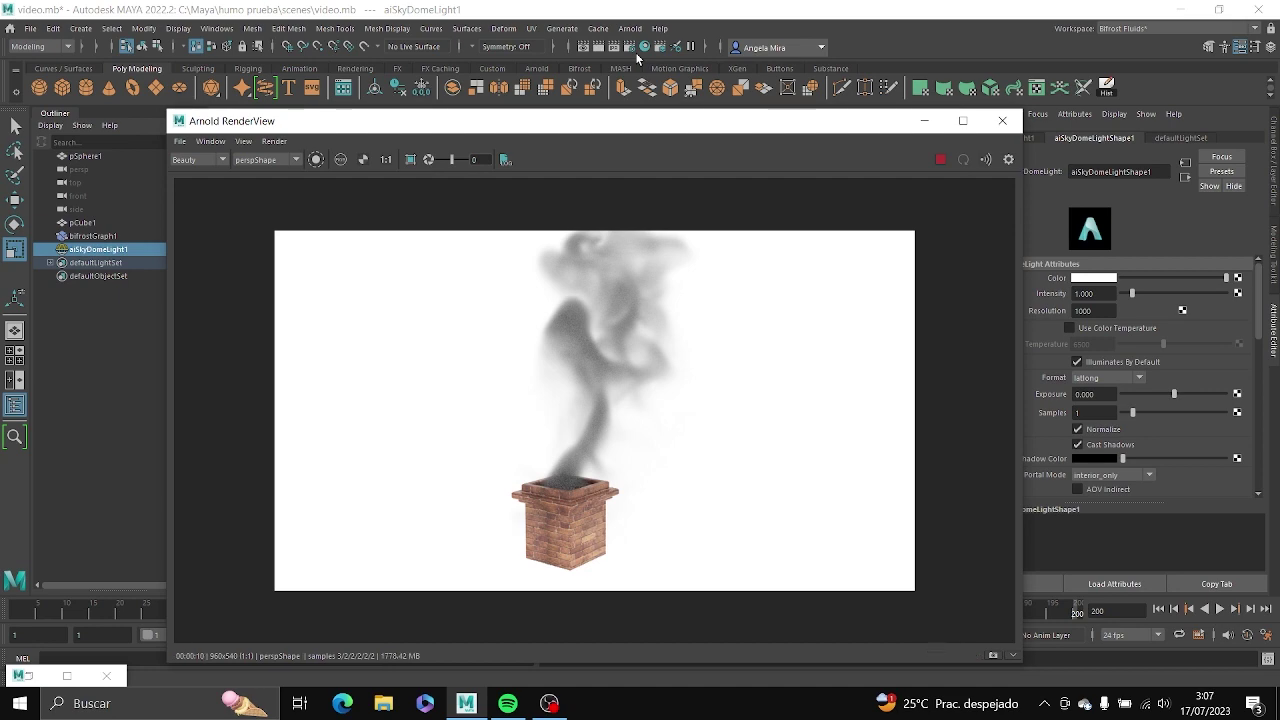
{"action": "left_click", "coordinate": [1003, 121]}
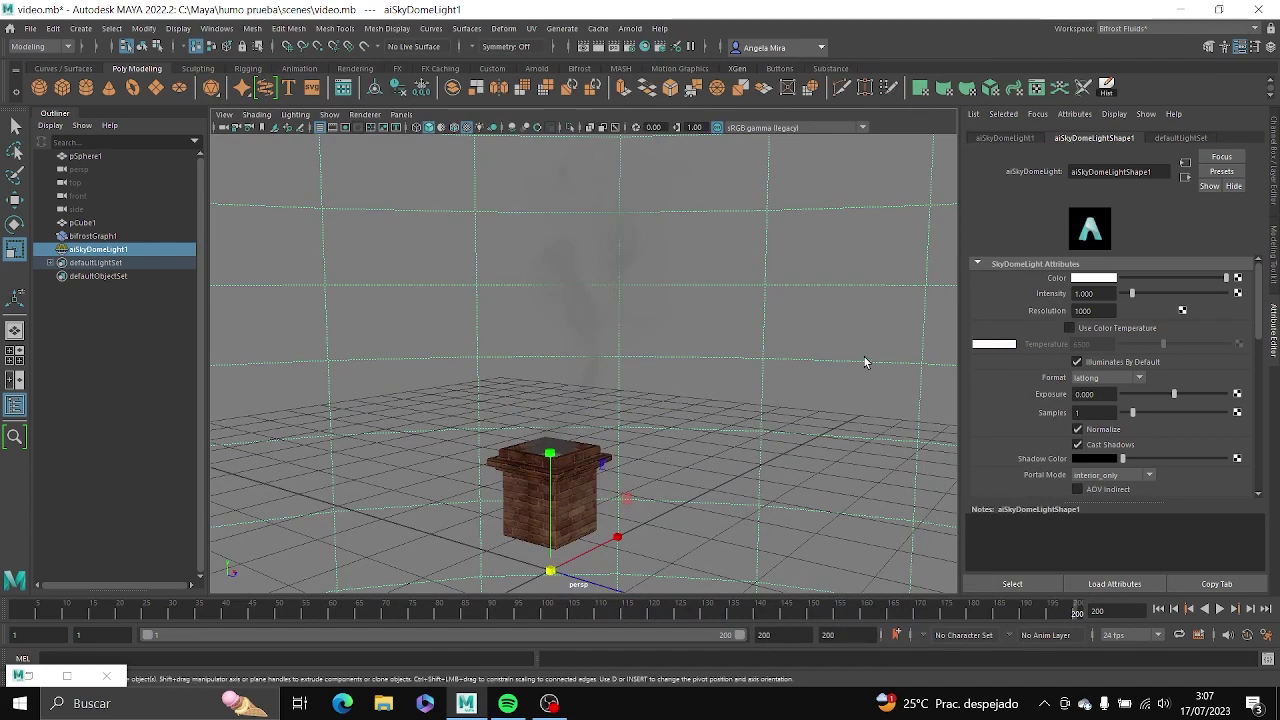
Open the Hypershade, clear its work area and create an aiStandardVolume material there.
{"action": "left_click", "coordinate": [645, 46]}
{"action": "left_click_drag", "start_coordinate": [706, 349], "coordinate": [706, 249]}
{"action": "scroll", "coordinate": [672, 516], "scroll_direction": "down", "scroll_amount": 2}
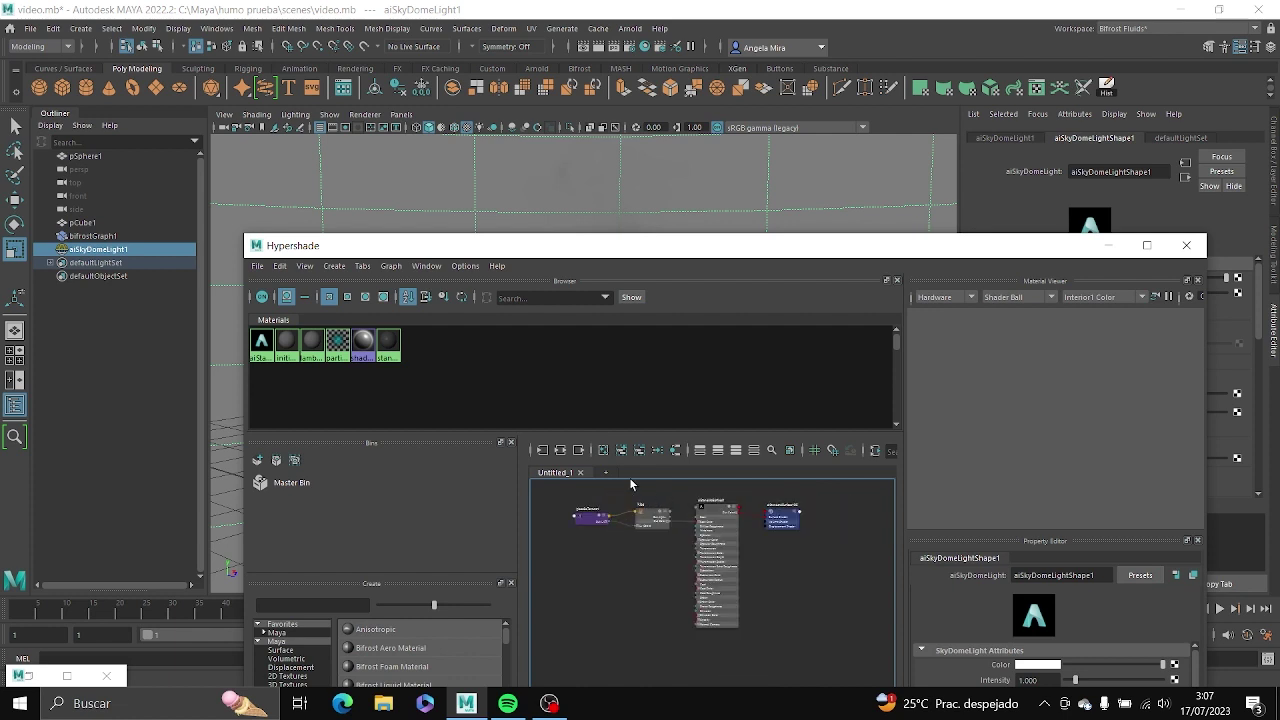
{"action": "left_click", "coordinate": [600, 452]}
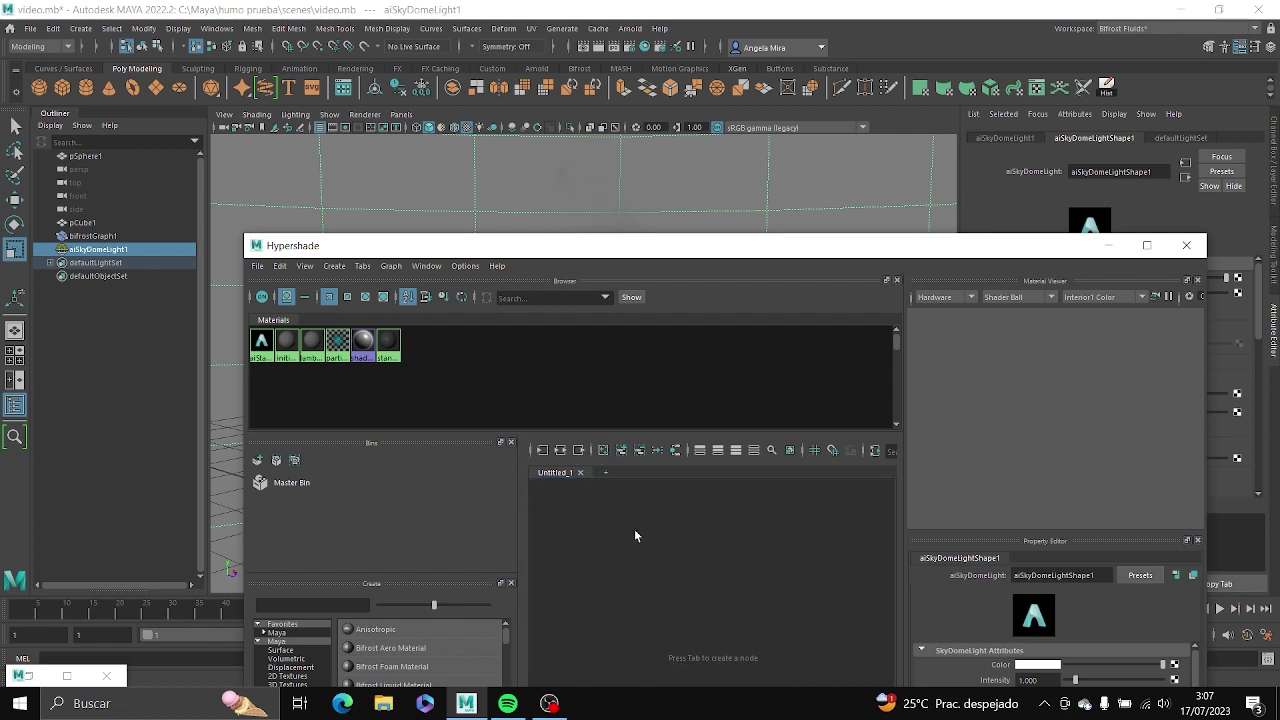
{"action": "left_click", "coordinate": [687, 555]}
{"action": "key", "text": "Tab"}
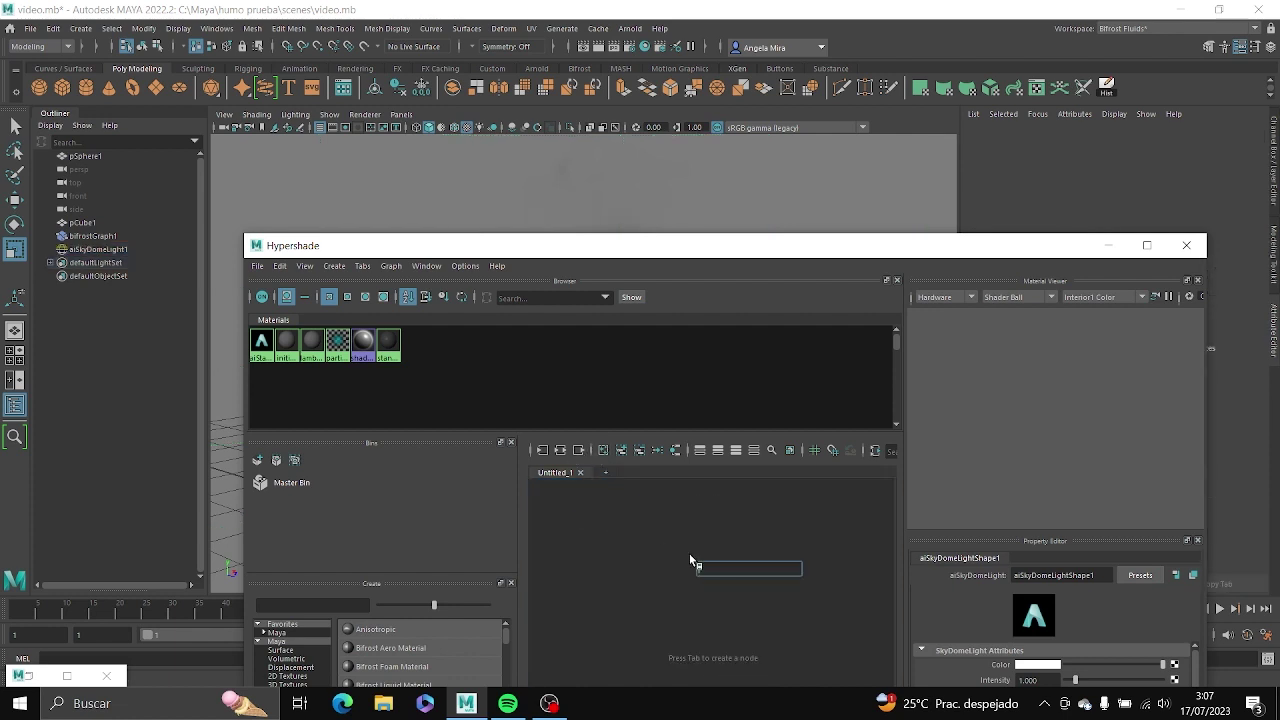
{"action": "type", "text": "aistan"}
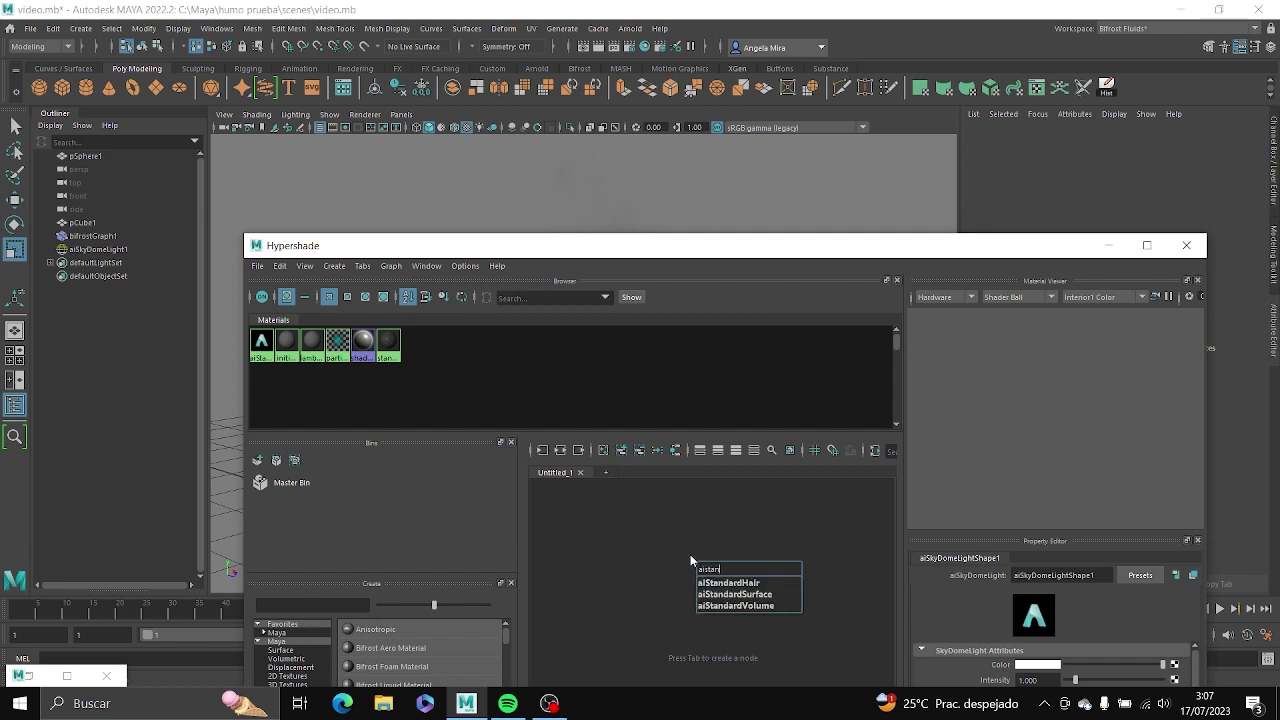
{"action": "left_click", "coordinate": [724, 606]}
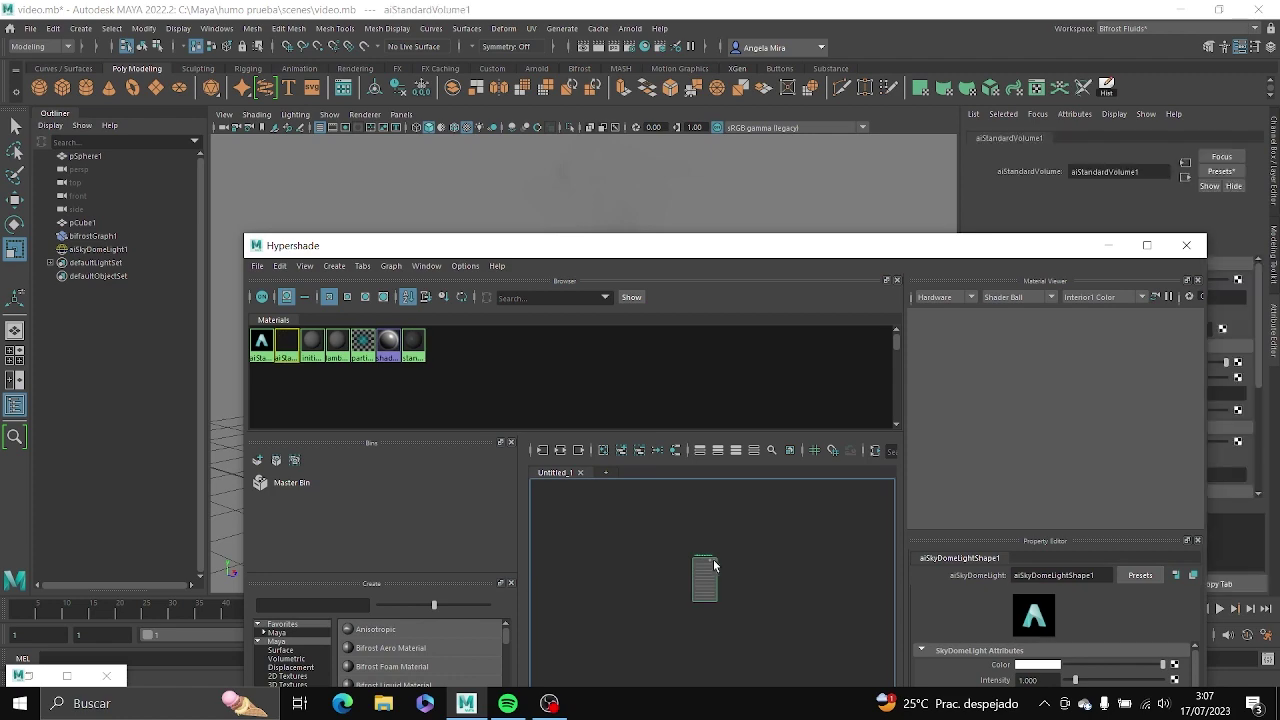
{"action": "scroll", "coordinate": [700, 570], "scroll_direction": "up", "scroll_amount": 2}
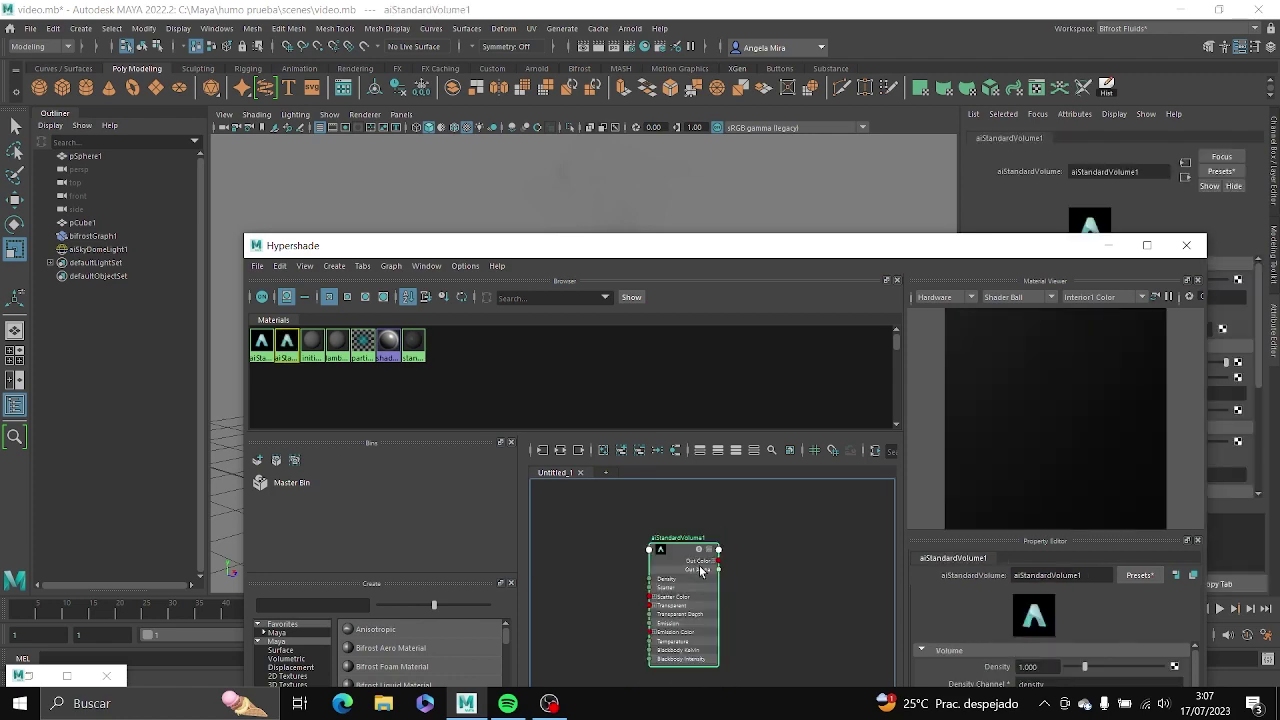
Bring the aiStandardVolume1 material into the Bifrost graph, minimize the Hypershade, and place the material node to the lower right of output.
{"action": "left_click_drag", "start_coordinate": [524, 247], "coordinate": [599, 224]}
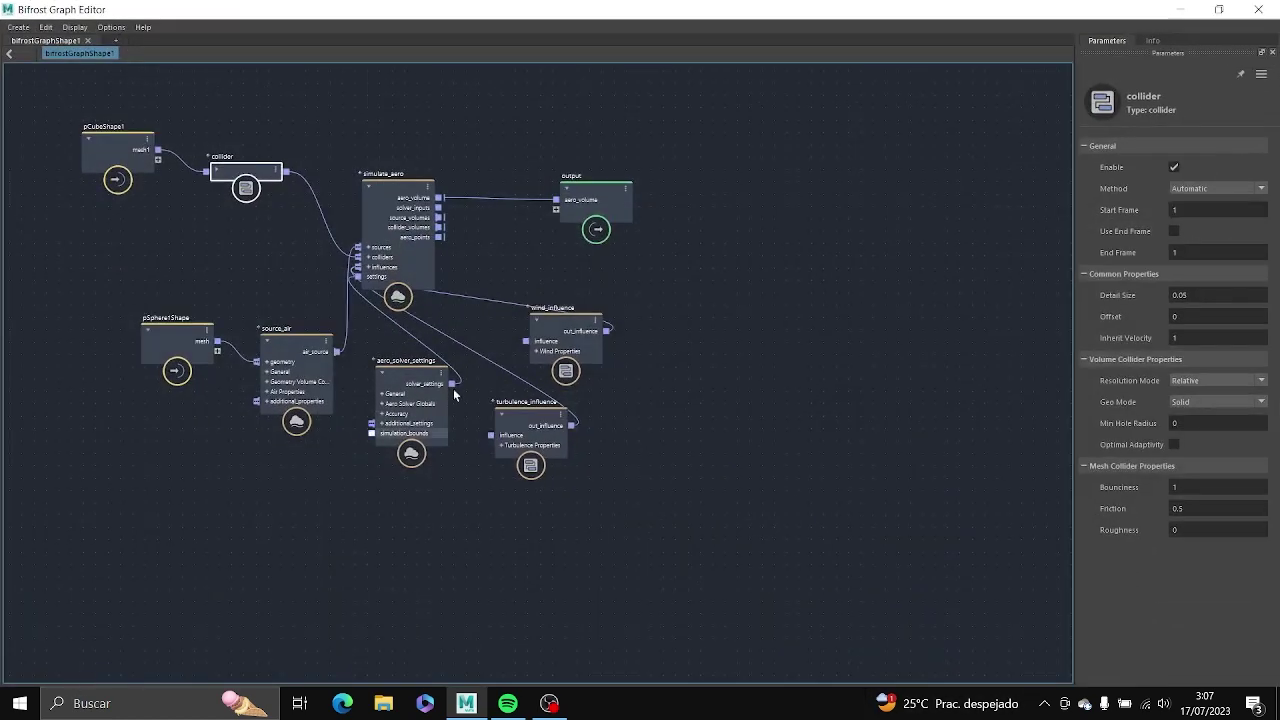
{"action": "left_click", "coordinate": [1212, 10]}
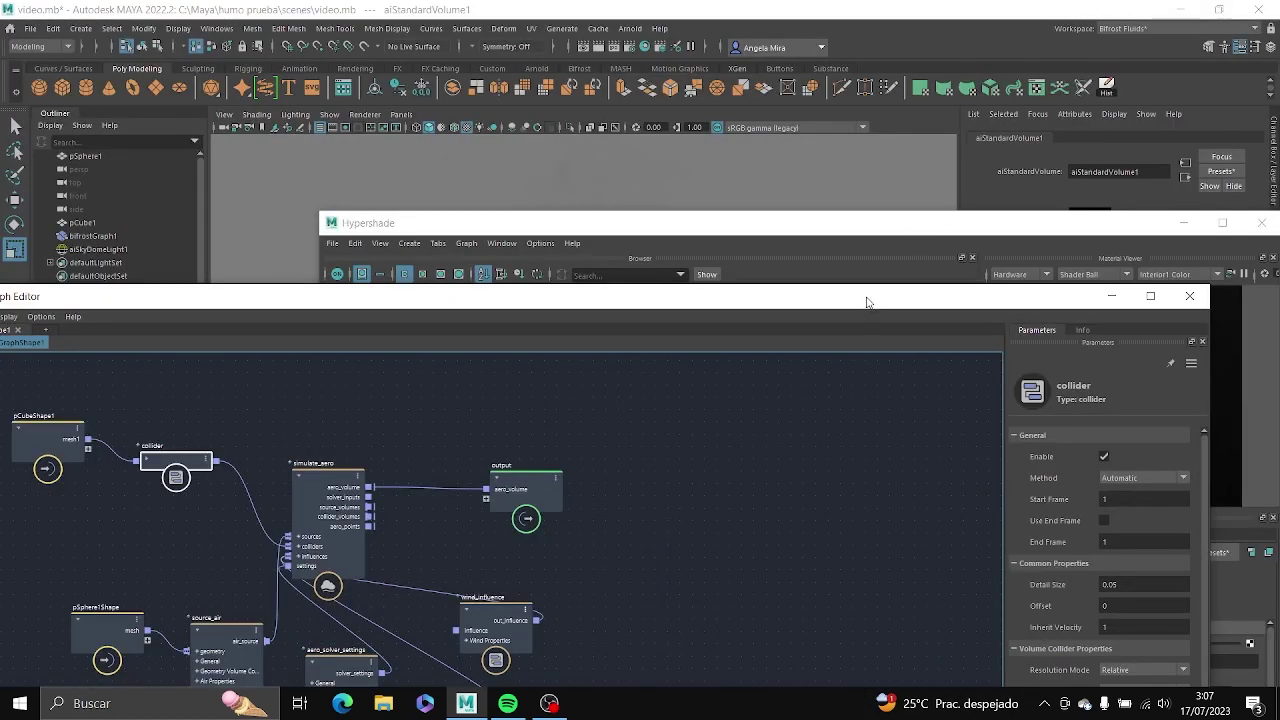
{"action": "left_click_drag", "start_coordinate": [867, 302], "coordinate": [866, 566]}
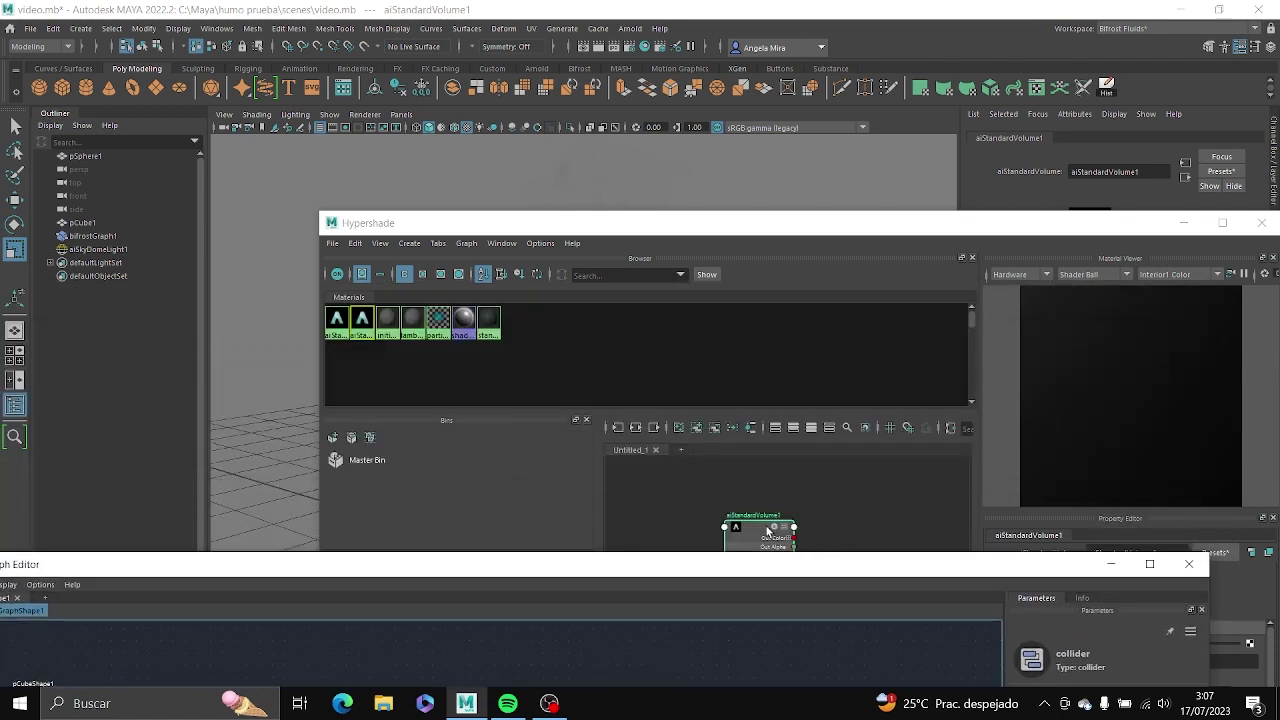
{"action": "left_click", "coordinate": [767, 531]}
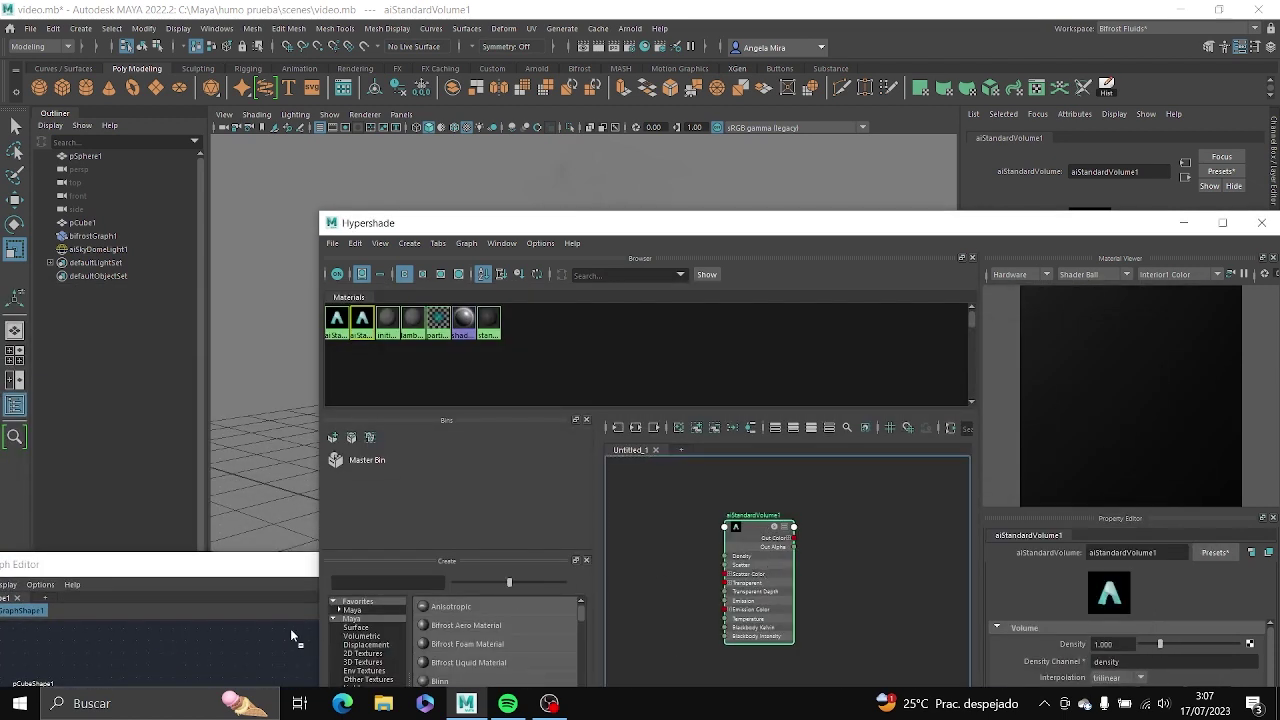
{"action": "left_click_drag", "start_coordinate": [291, 635], "coordinate": [291, 633]}
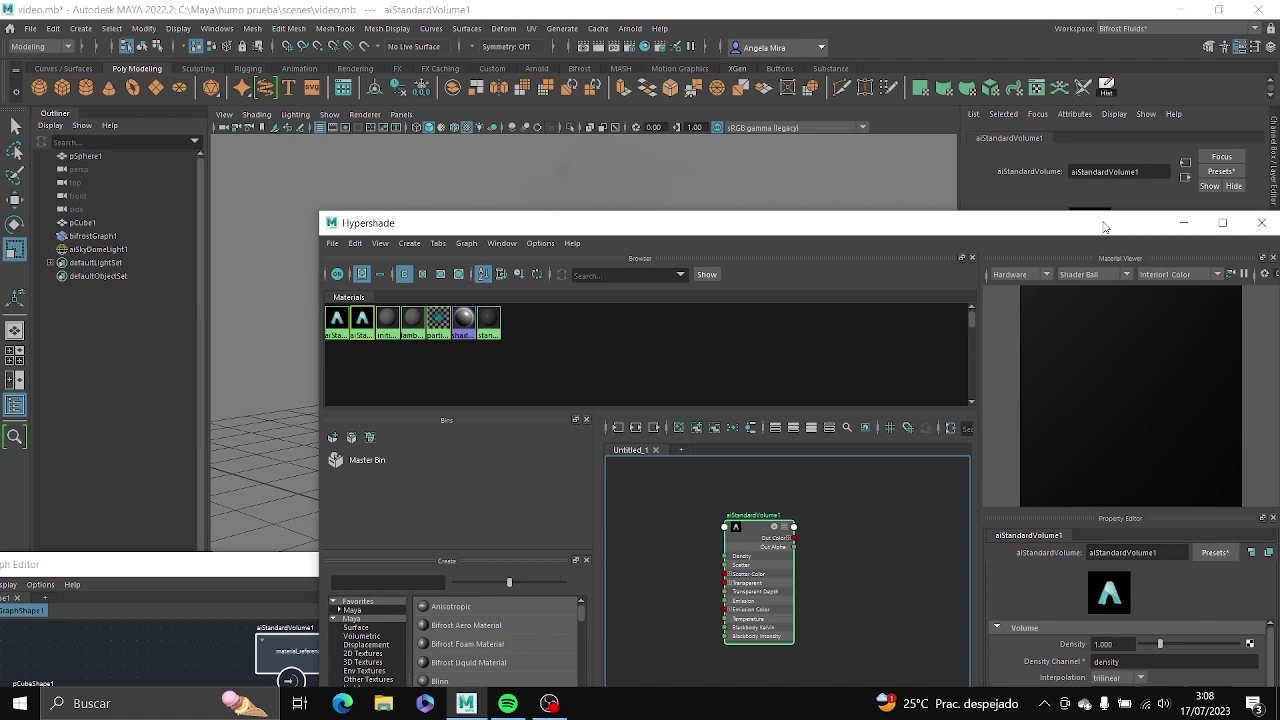
{"action": "left_click", "coordinate": [1183, 222]}
{"action": "left_click_drag", "start_coordinate": [534, 574], "coordinate": [723, 220]}
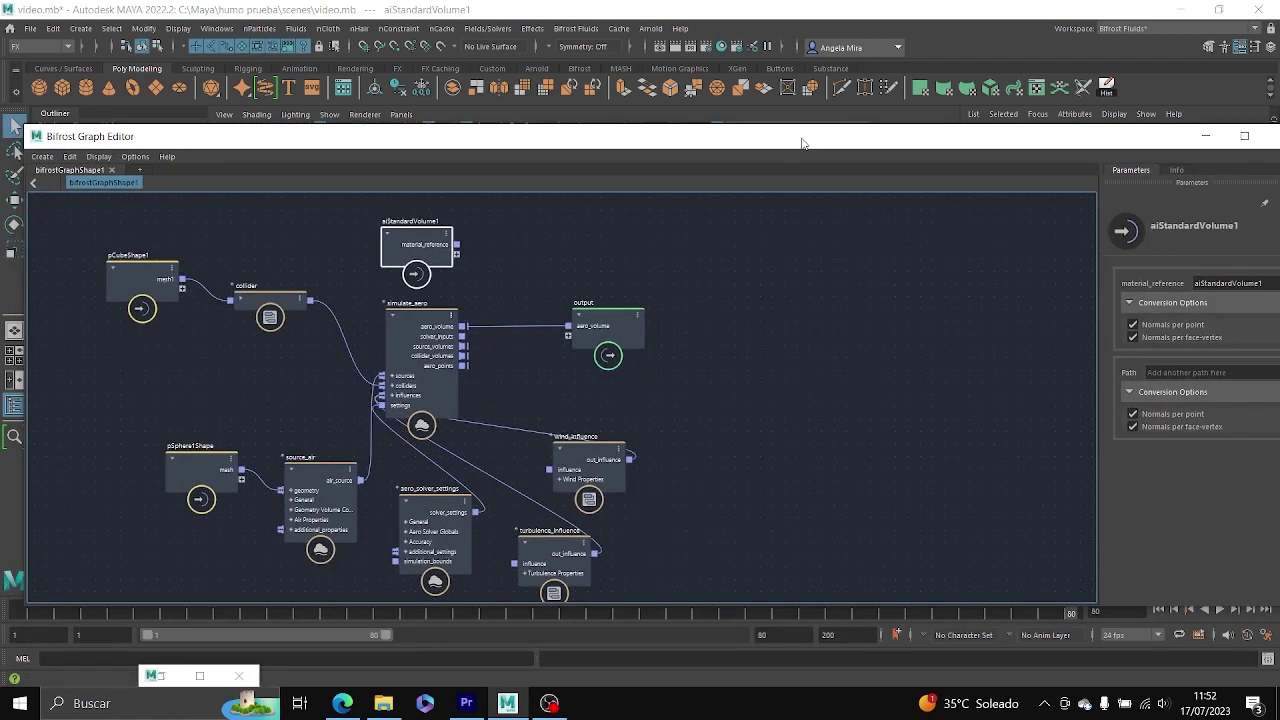
{"action": "left_click_drag", "start_coordinate": [415, 245], "coordinate": [794, 462]}
Add an assign_material node to the Bifrost graph and place it just above aiStandardVolume1.
{"action": "left_click", "coordinate": [746, 342]}
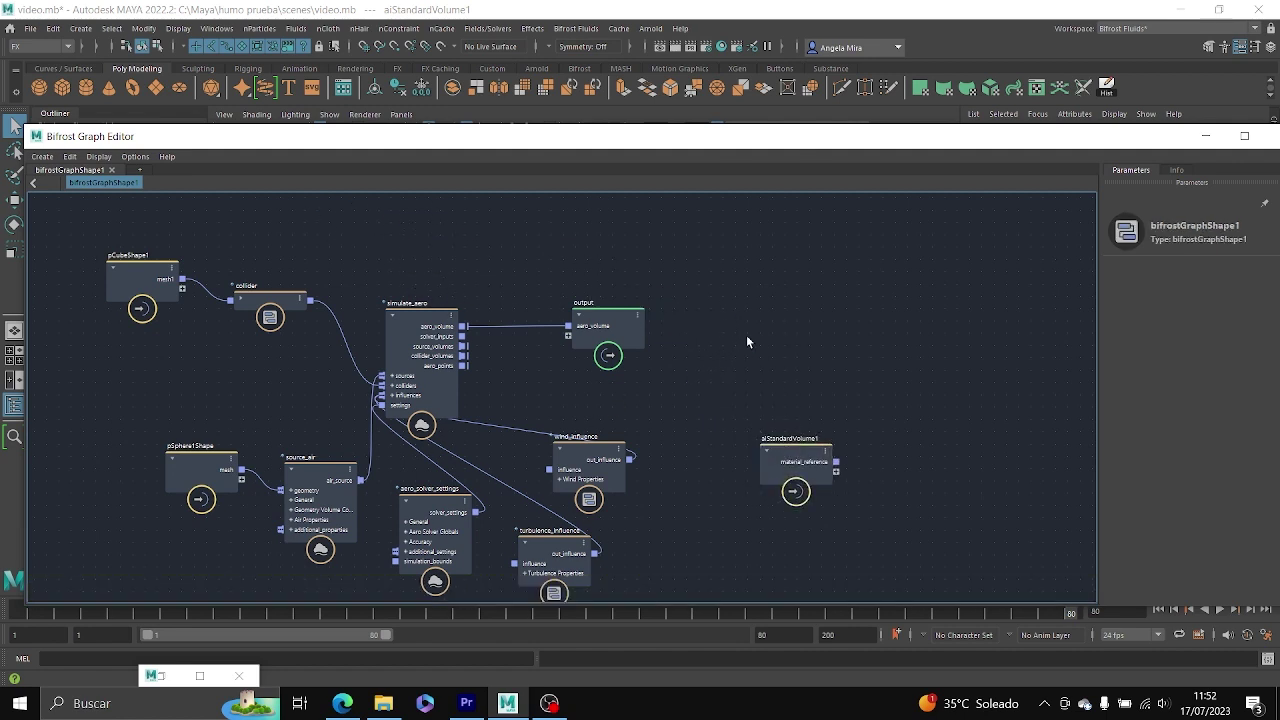
{"action": "key", "text": "Tab"}
{"action": "type", "text": "assi"}
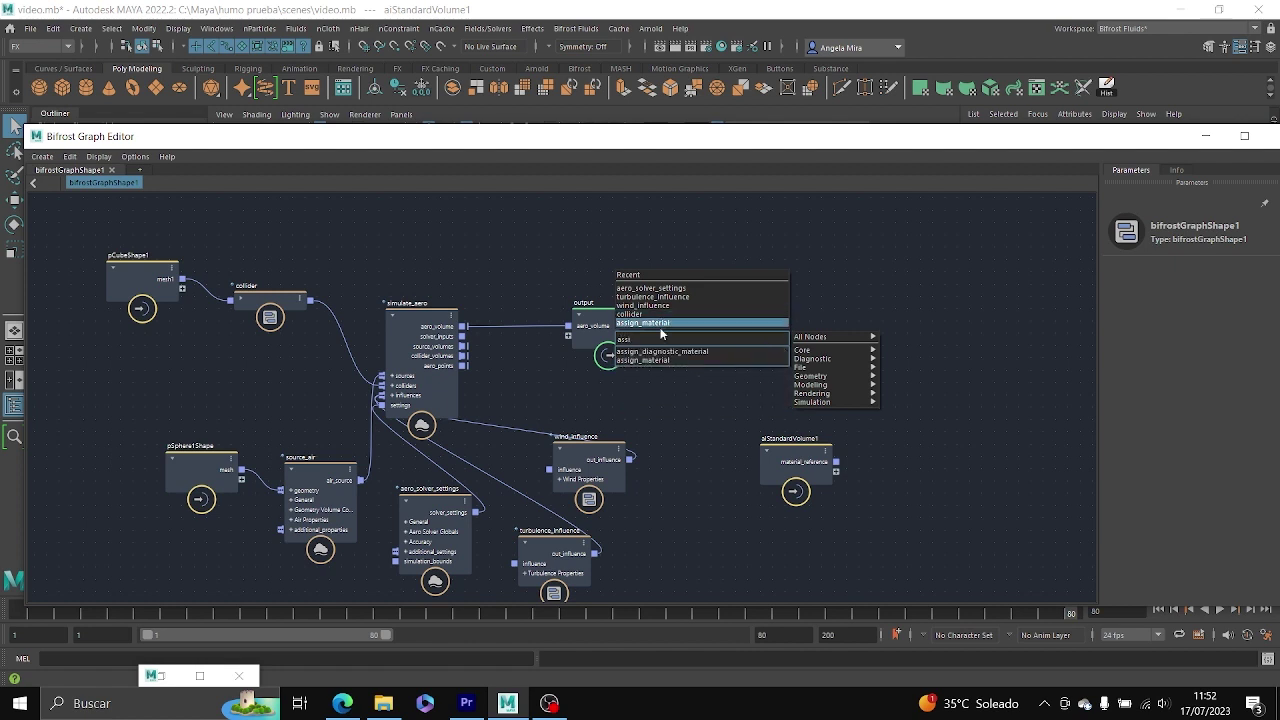
{"action": "left_click", "coordinate": [677, 359]}
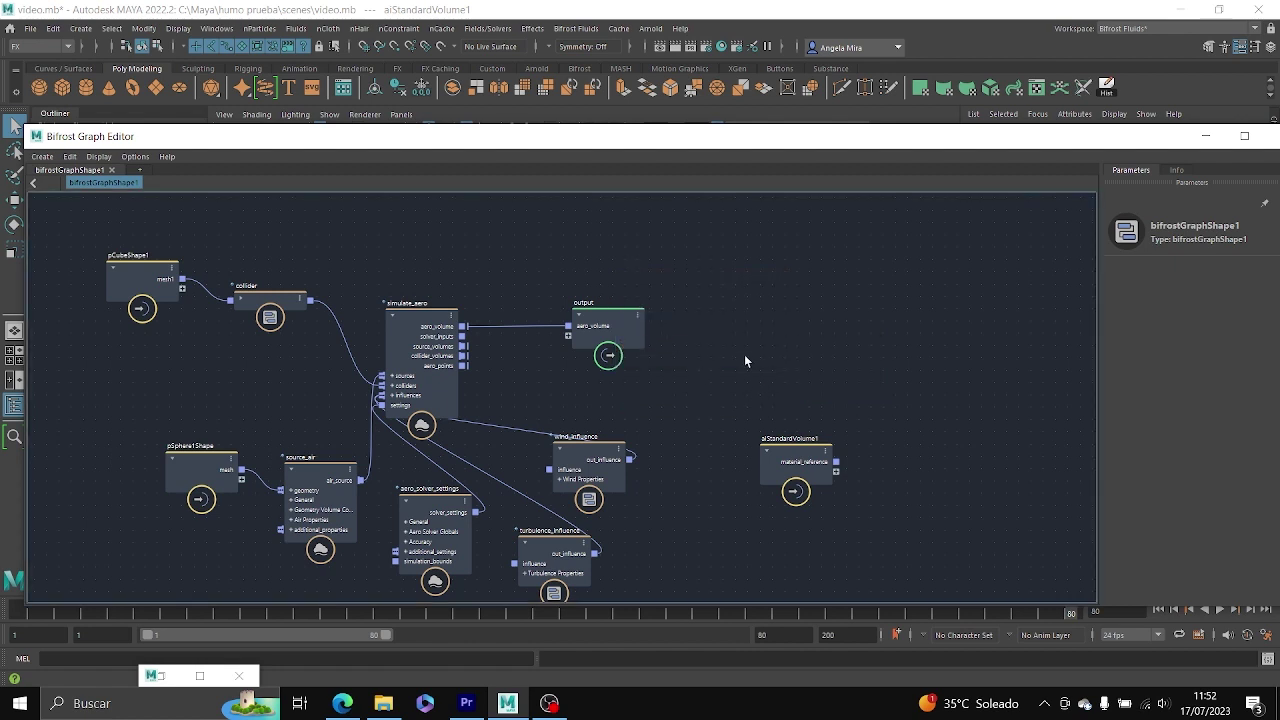
{"action": "key", "text": "Tab"}
{"action": "type", "text": "assing"}
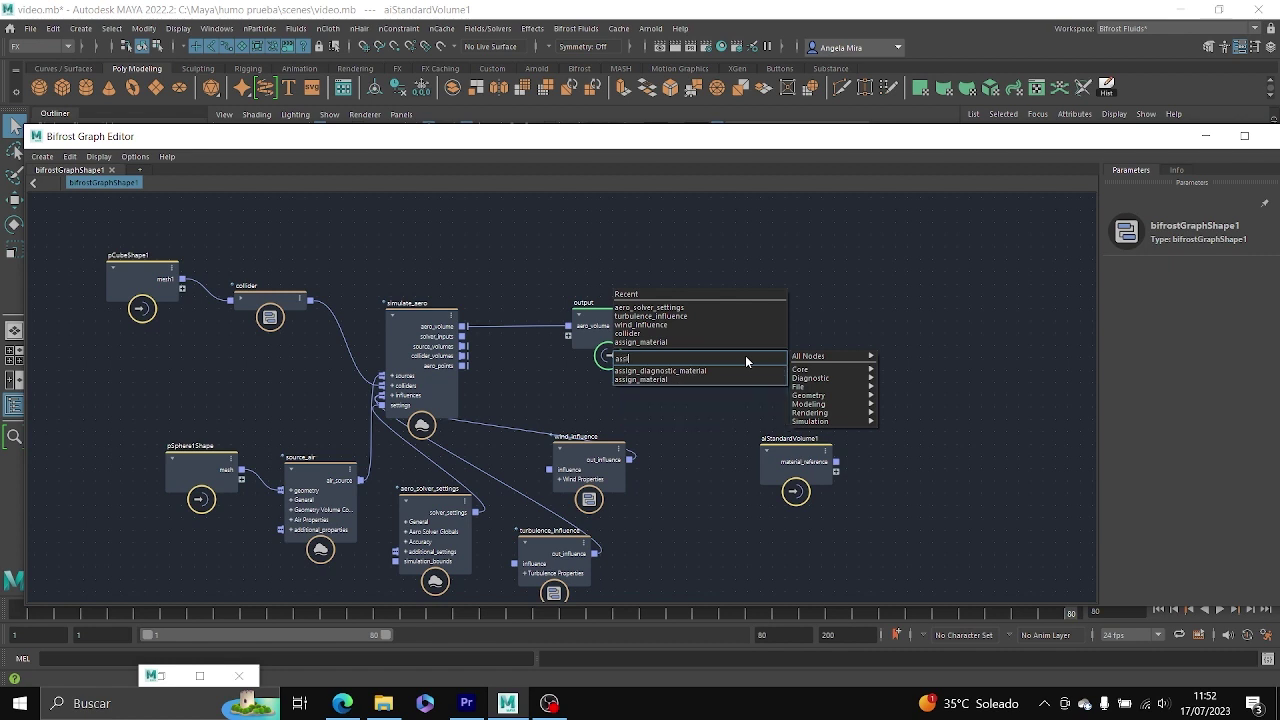
{"action": "left_click", "coordinate": [673, 342]}
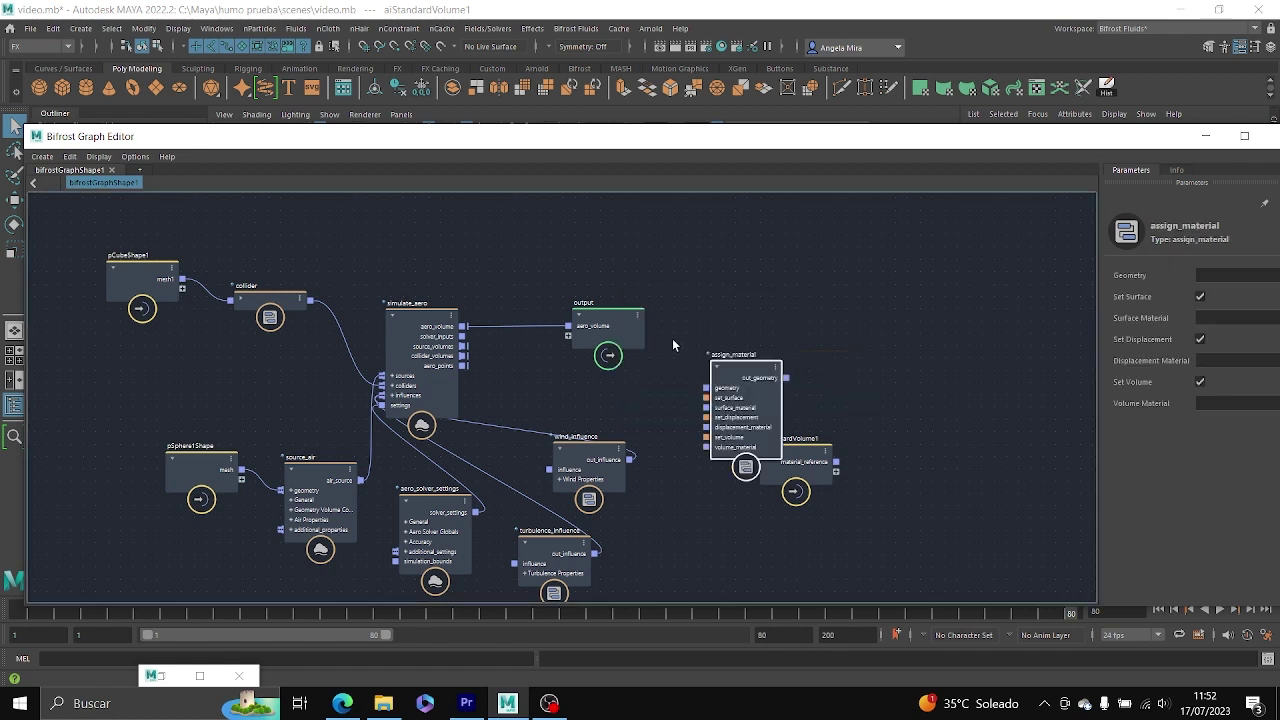
{"action": "left_click_drag", "start_coordinate": [748, 368], "coordinate": [838, 335]}
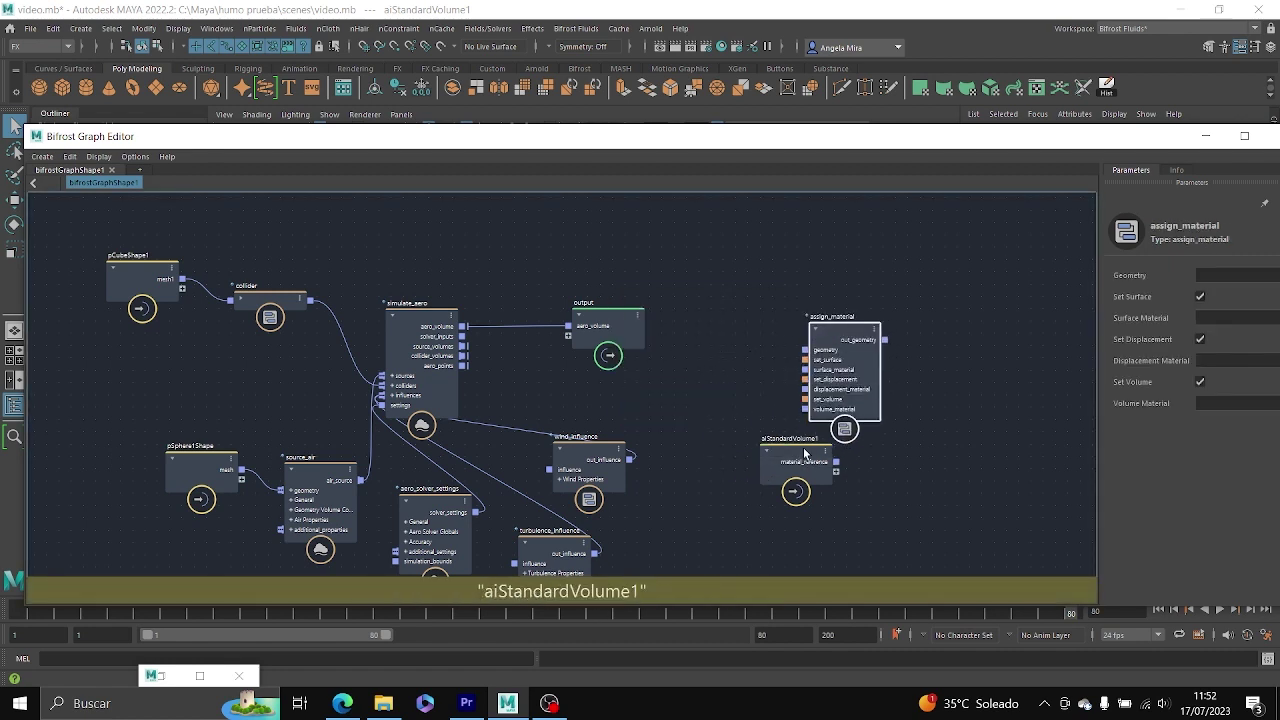
Connect aiStandardVolume1's material_reference to assign_material's volume_material, then arrange assign_material between simulate_aero and output with the material node below it.
{"action": "left_click_drag", "start_coordinate": [805, 455], "coordinate": [805, 409]}
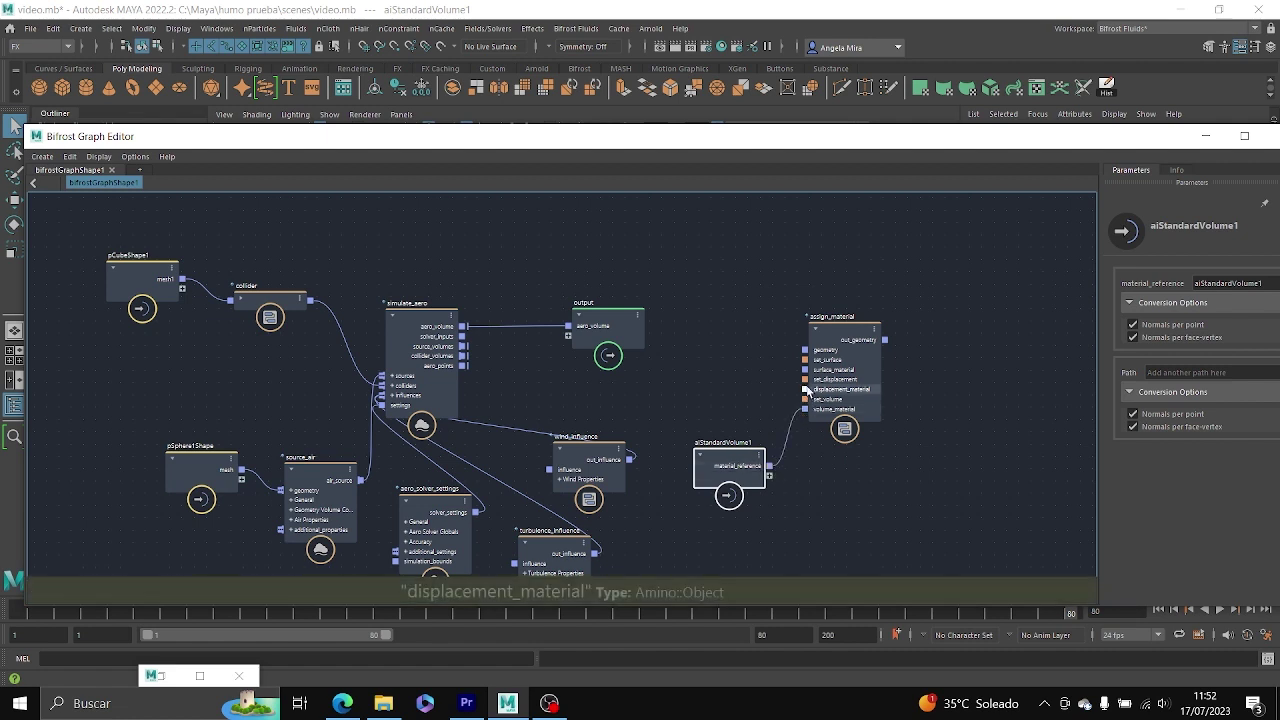
{"action": "left_click_drag", "start_coordinate": [845, 318], "coordinate": [764, 327]}
{"action": "left_click_drag", "start_coordinate": [604, 318], "coordinate": [893, 265]}
{"action": "left_click_drag", "start_coordinate": [752, 326], "coordinate": [668, 278]}
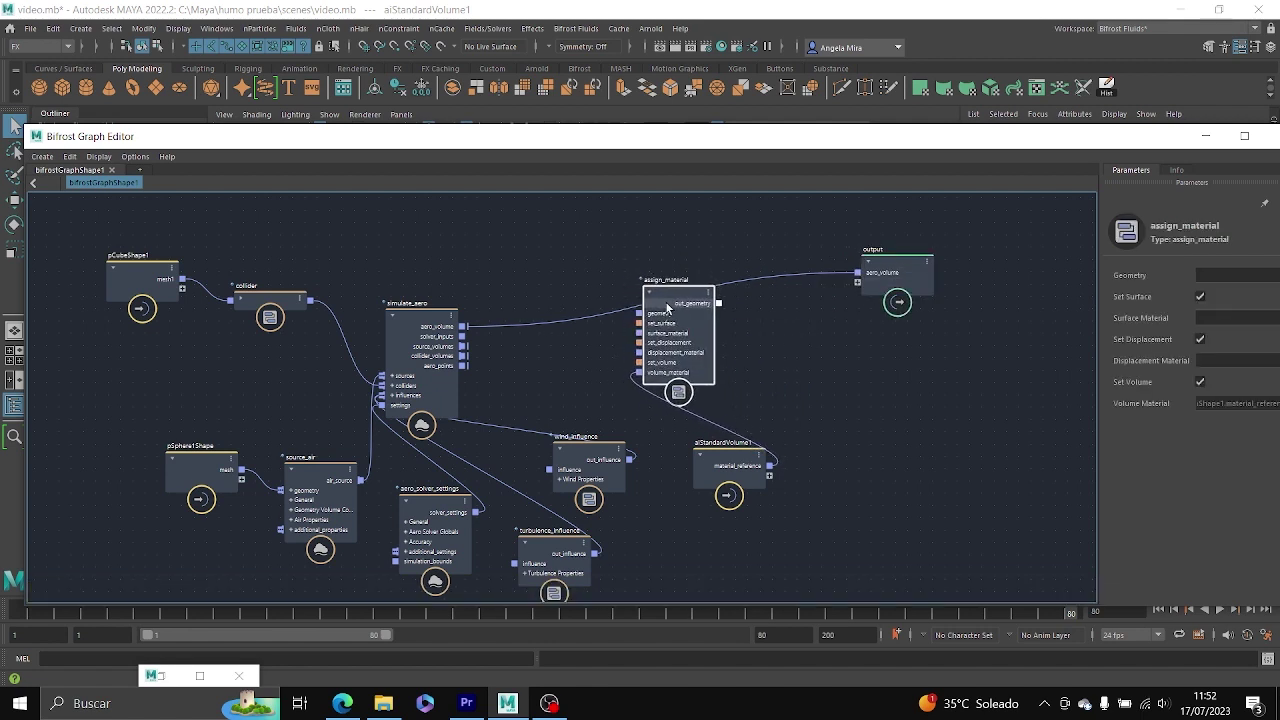
{"action": "left_click_drag", "start_coordinate": [708, 454], "coordinate": [660, 471]}
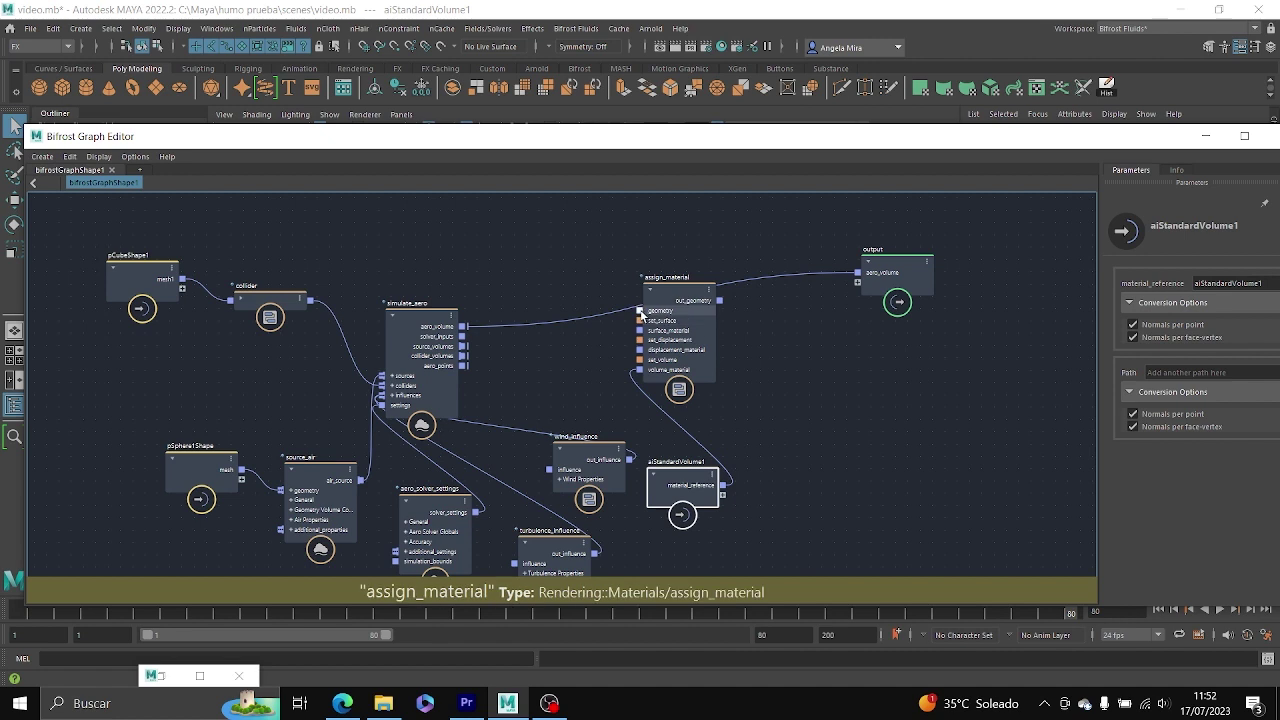
Route simulate_aero's aero_volume through assign_material's geometry and out_geometry to the output node, deleting the direct connection.
{"action": "left_click_drag", "start_coordinate": [638, 314], "coordinate": [462, 336]}
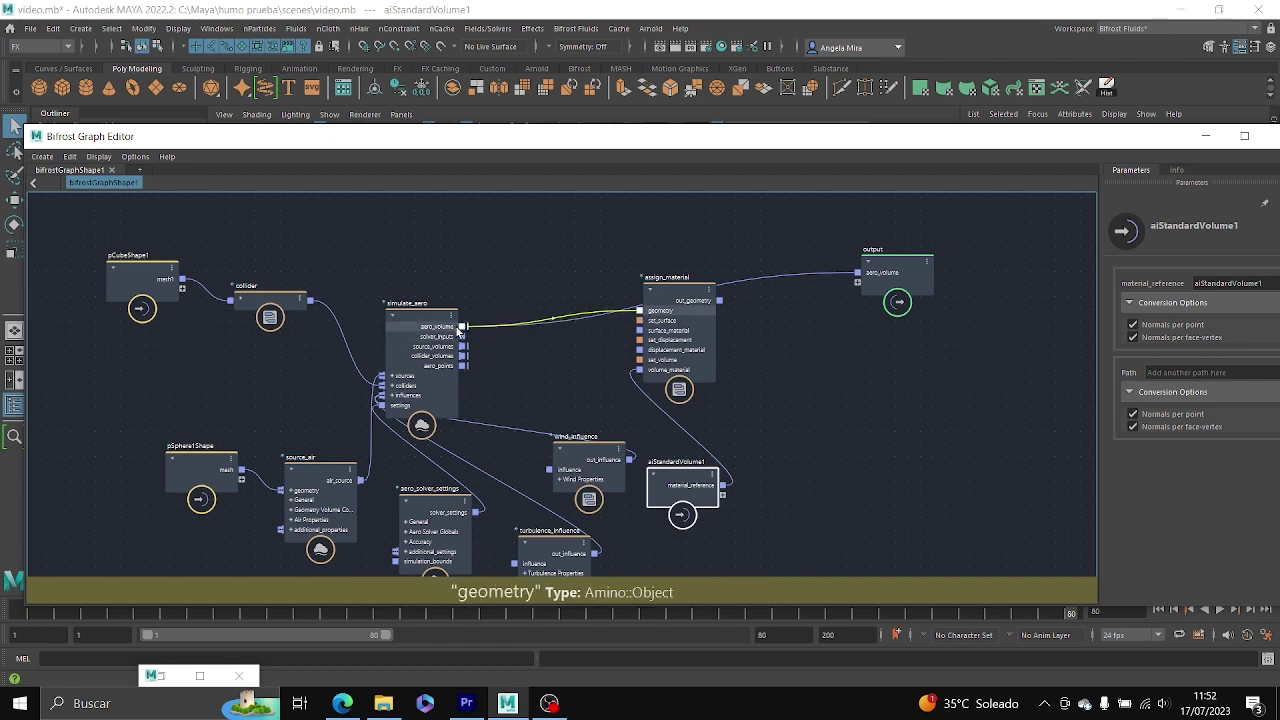
{"action": "left_click_drag", "start_coordinate": [800, 285], "coordinate": [799, 286]}
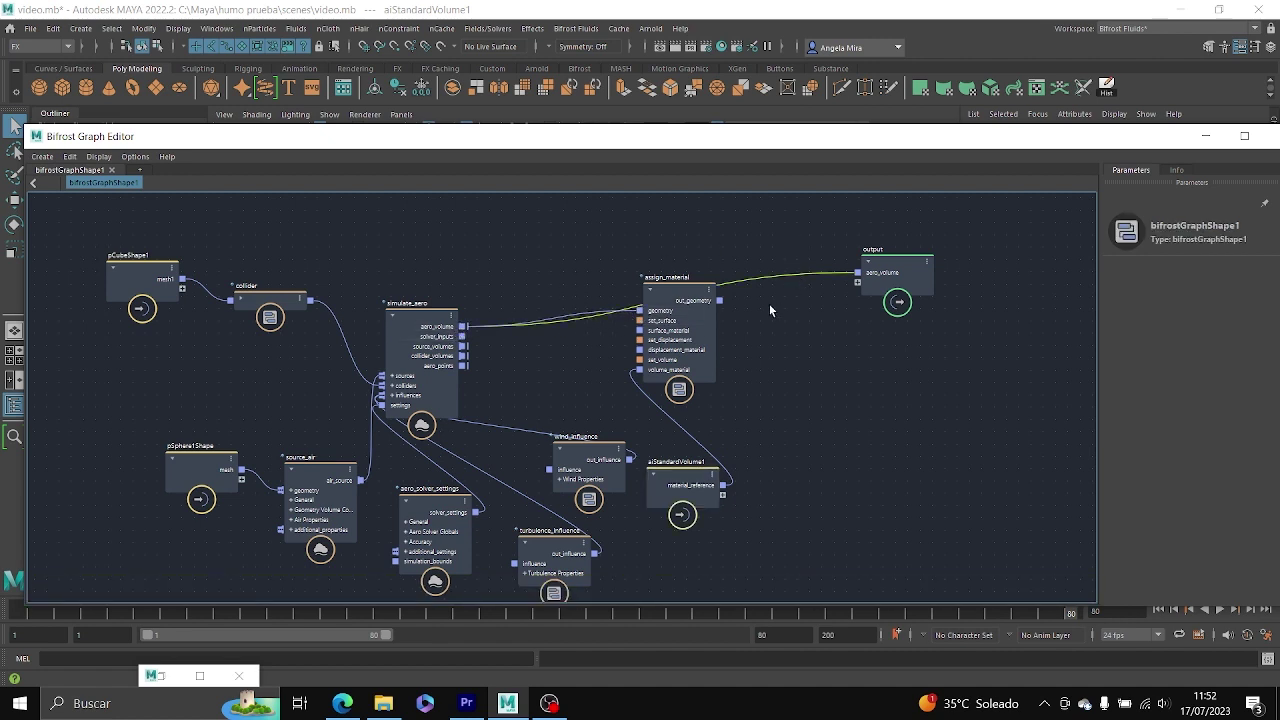
{"action": "key", "text": "Delete"}
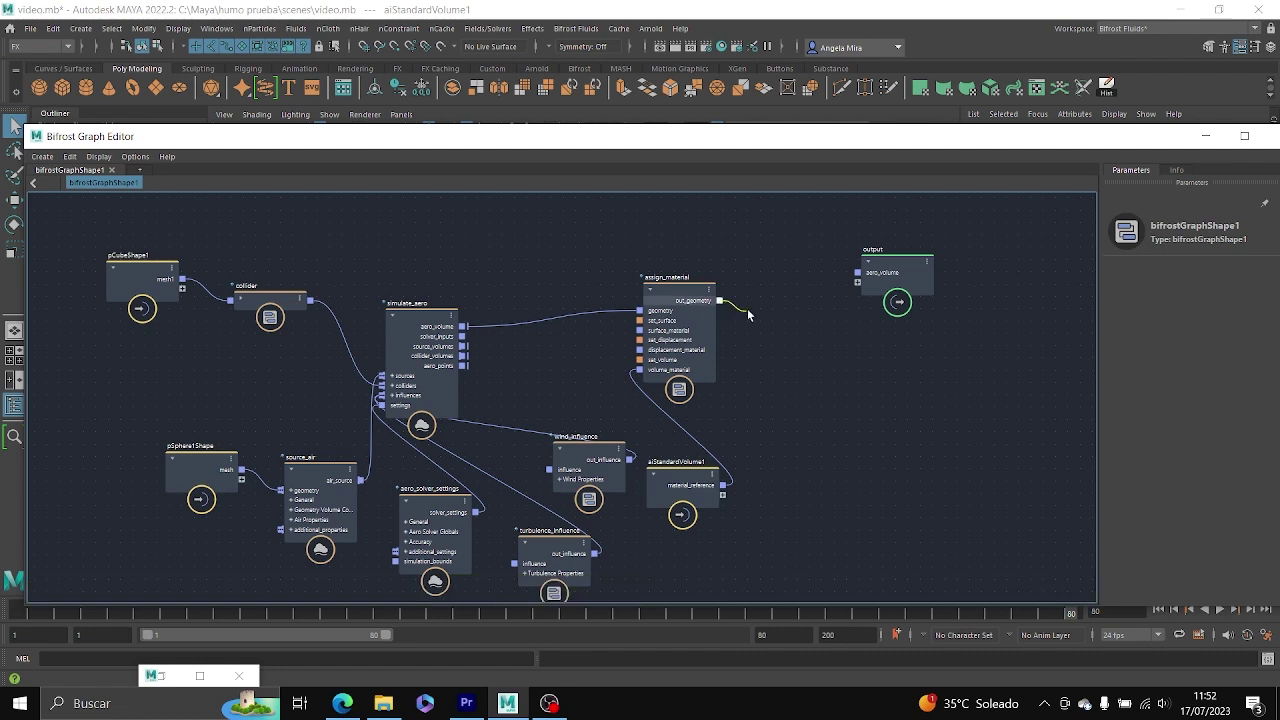
{"action": "left_click_drag", "start_coordinate": [748, 315], "coordinate": [861, 274]}
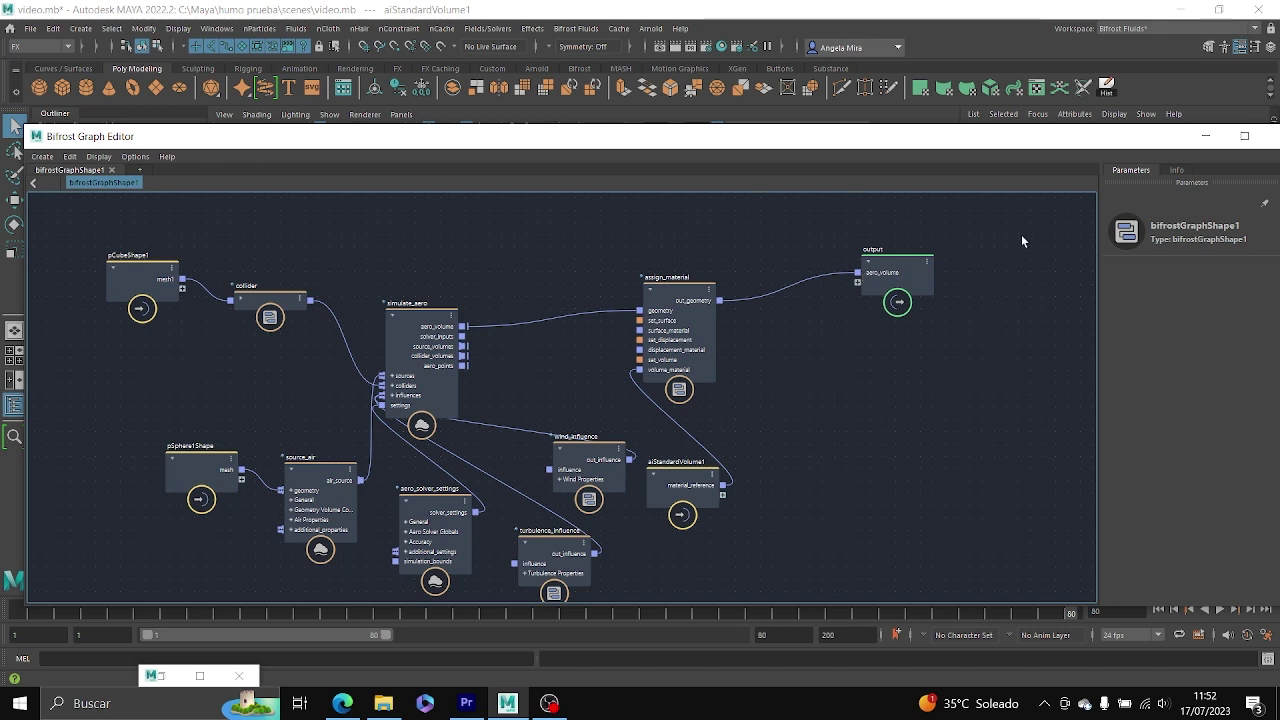
Minimize the graph editor and set the emission color of aiStandardVolume1 to a saturated green.
{"action": "left_click", "coordinate": [1206, 141]}
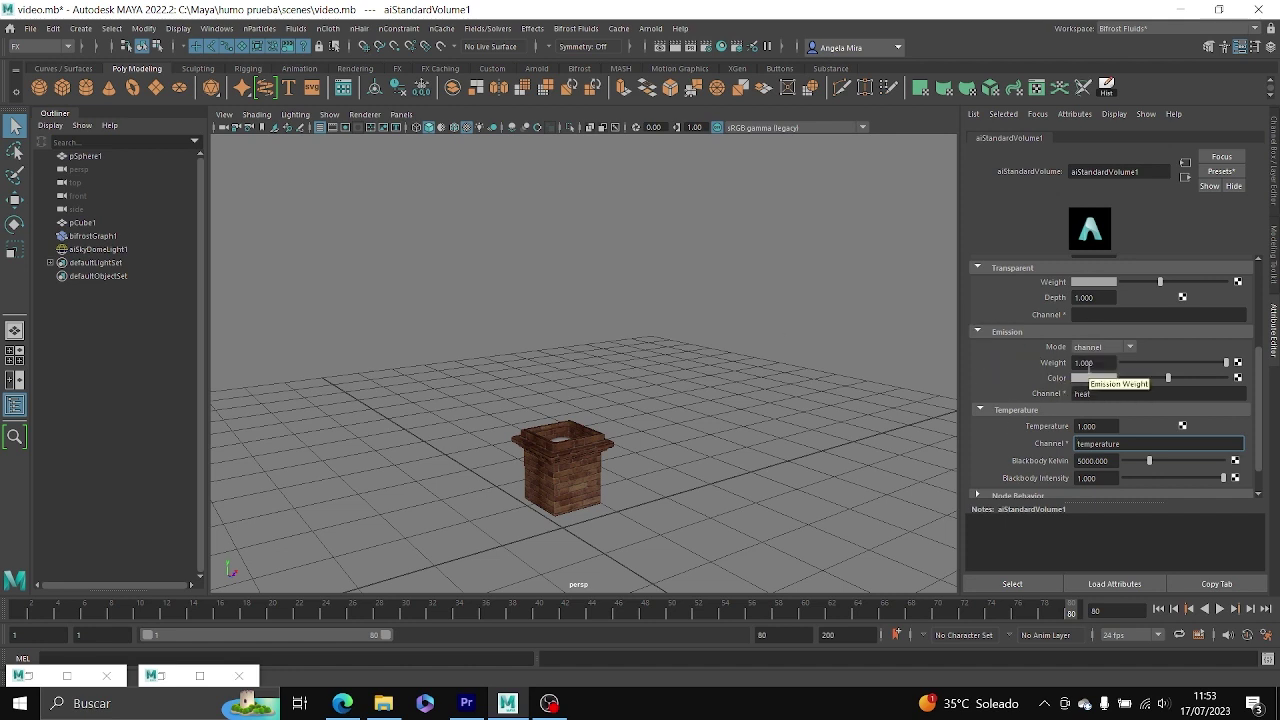
{"action": "left_click", "coordinate": [1095, 378]}
{"action": "left_click", "coordinate": [1117, 435]}
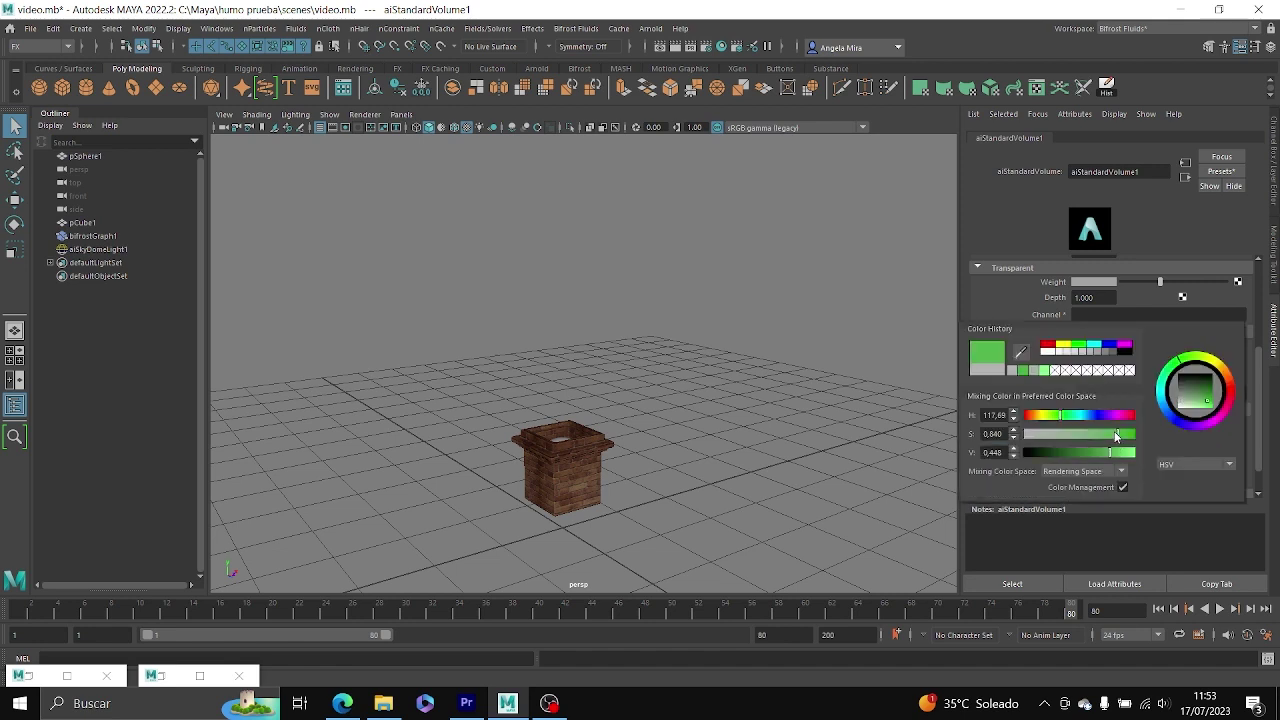
Playblast the chimney animation over the existing video file, then minimize the media player.
{"action": "right_click", "coordinate": [677, 613]}
{"action": "left_click", "coordinate": [695, 613]}
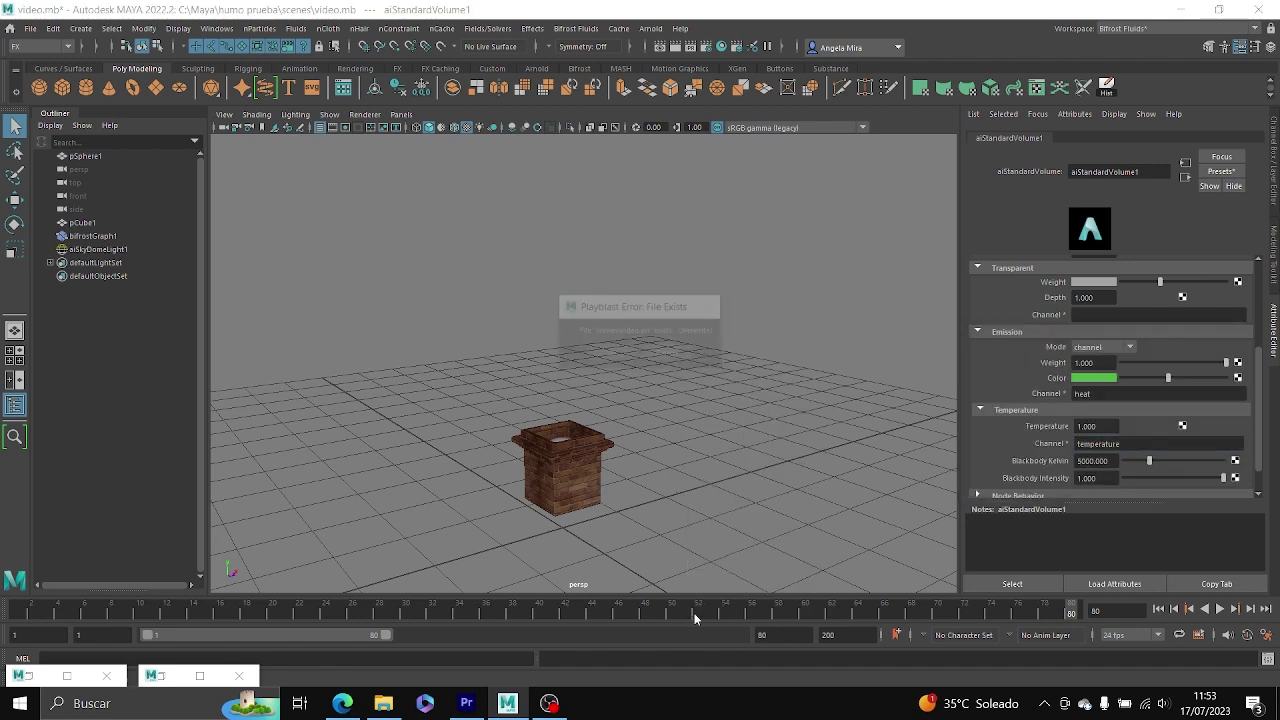
{"action": "left_click", "coordinate": [612, 354]}
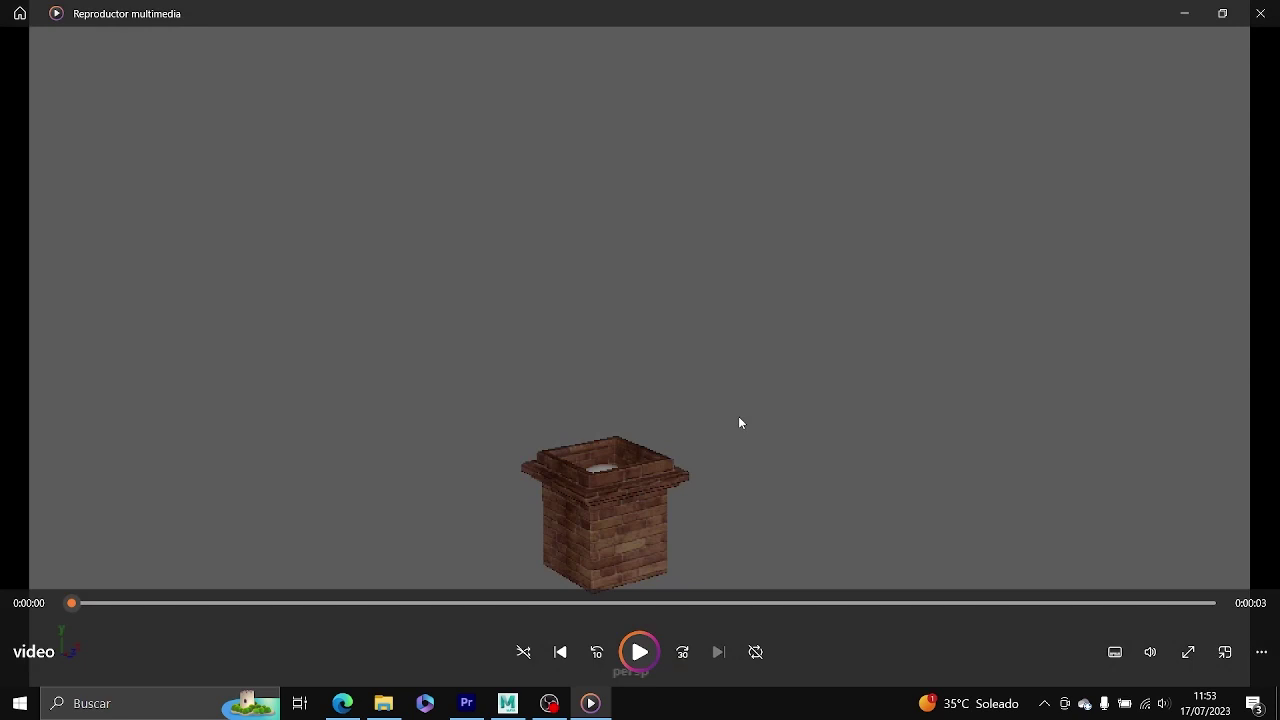
{"action": "left_click", "coordinate": [1181, 14]}
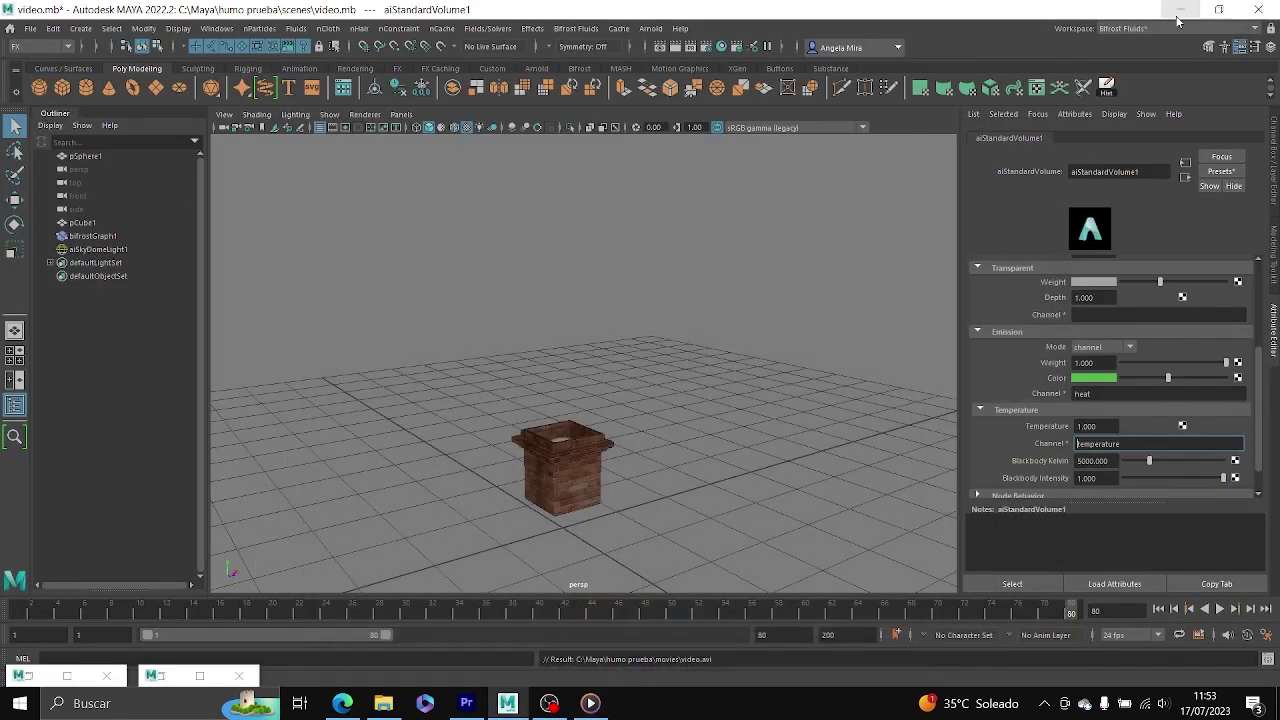
Change the density channel of aiStandardVolume1 to voxel_fog_density.
{"action": "scroll", "coordinate": [1177, 394], "scroll_direction": "up", "scroll_amount": 5}
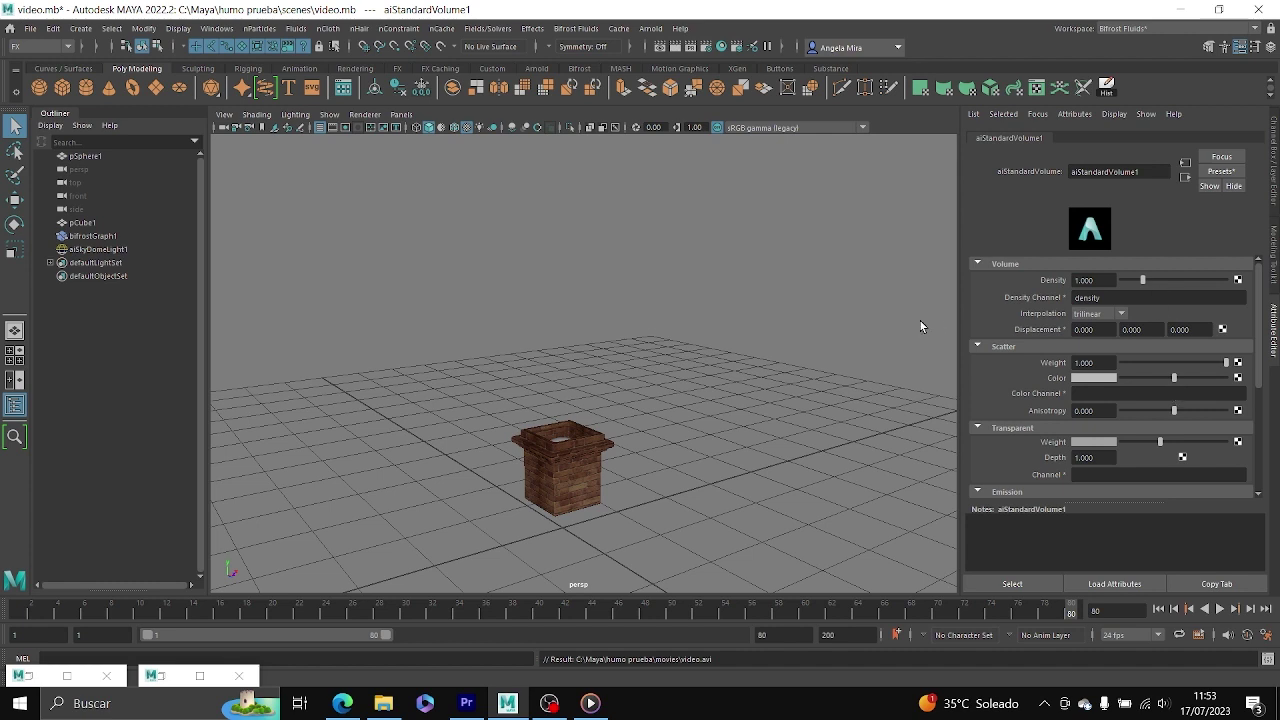
{"action": "left_click", "coordinate": [1074, 297]}
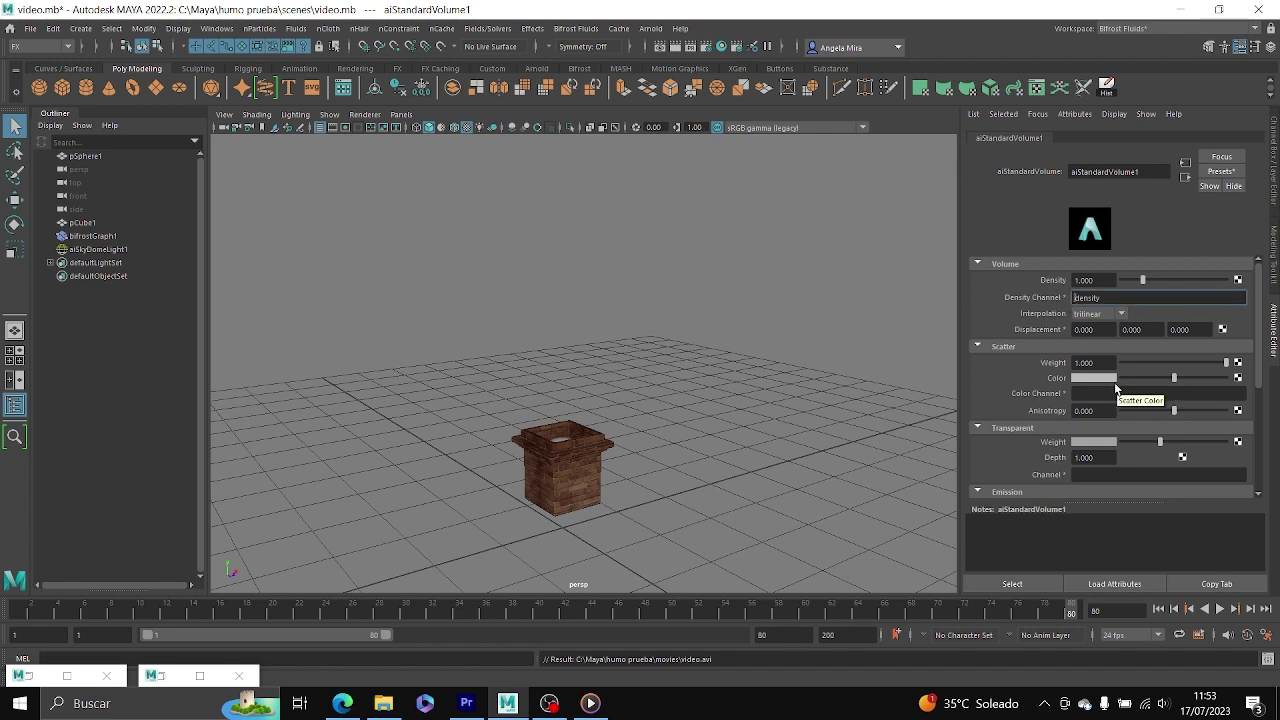
{"action": "type", "text": "voxel_fog_"}
Set aiStandardVolume1's emission channel to voxel_fog_density and its temperature channel to voxel_temperature.
{"action": "scroll", "coordinate": [1120, 381], "scroll_direction": "down", "scroll_amount": 2}
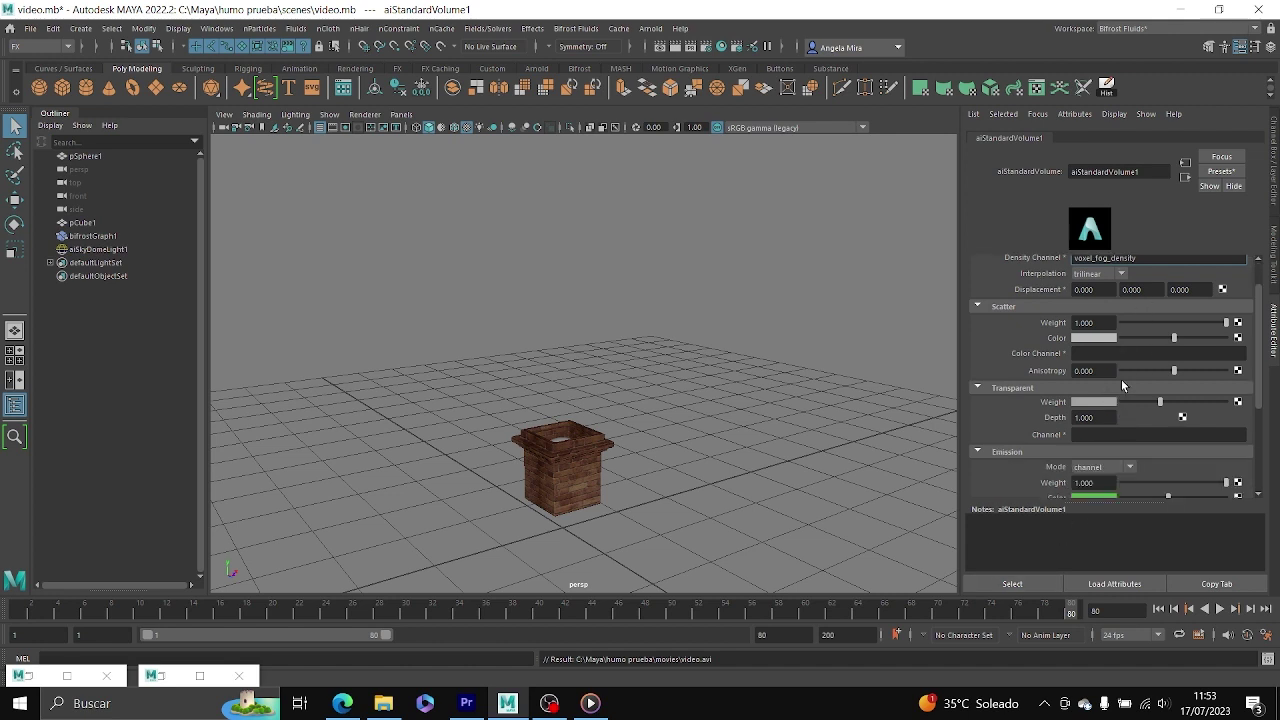
{"action": "scroll", "coordinate": [1121, 381], "scroll_direction": "down", "scroll_amount": 3}
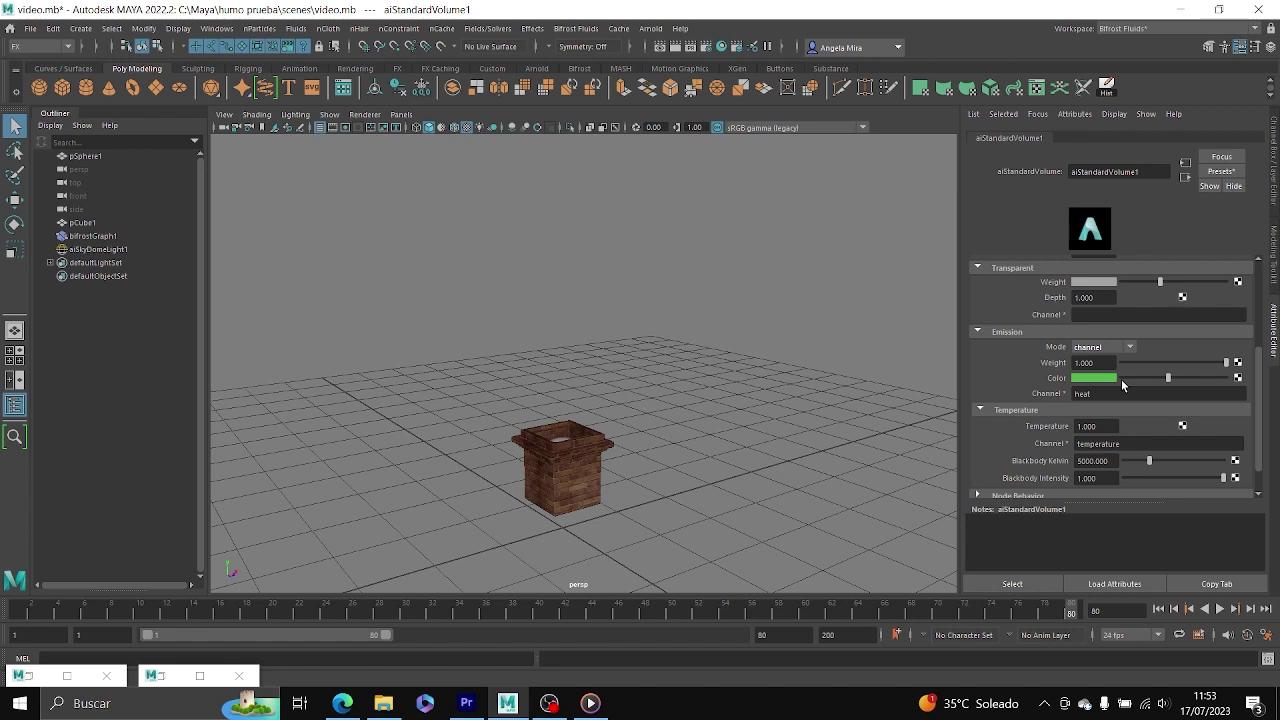
{"action": "left_click", "coordinate": [1124, 395]}
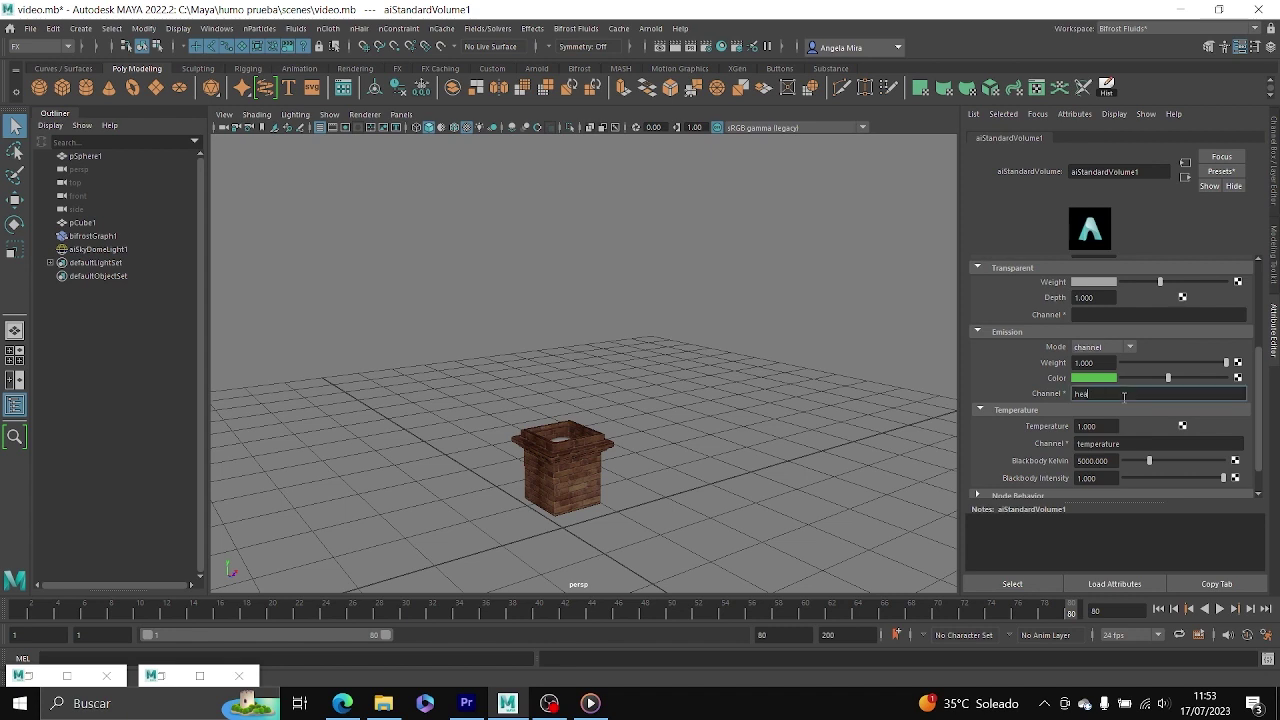
{"action": "key", "text": "BackSpace"}
{"action": "key", "text": "BackSpace"}
{"action": "key", "text": "BackSpace"}
{"action": "left_click", "coordinate": [1076, 444]}
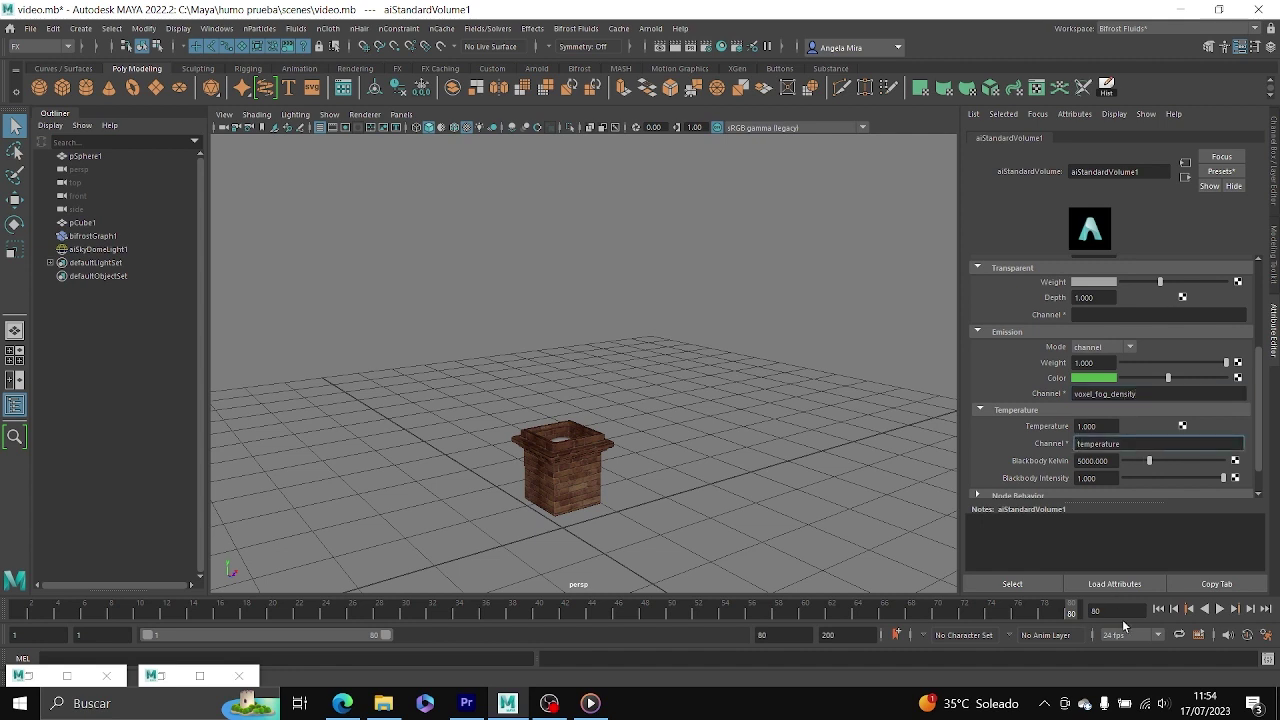
{"action": "type", "text": "voxel_"}
Playblast the chimney smoke animation over the existing video file, then close the media player.
{"action": "right_click", "coordinate": [750, 610]}
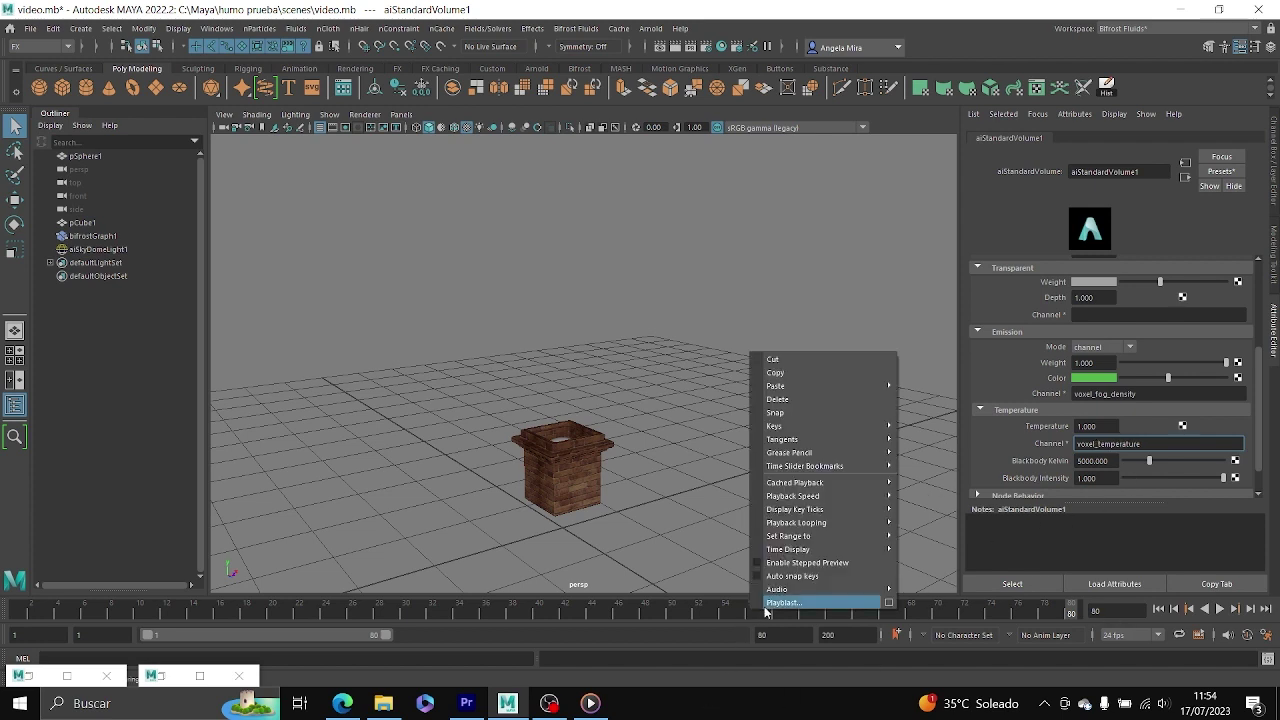
{"action": "left_click", "coordinate": [770, 607]}
{"action": "left_click", "coordinate": [612, 354]}
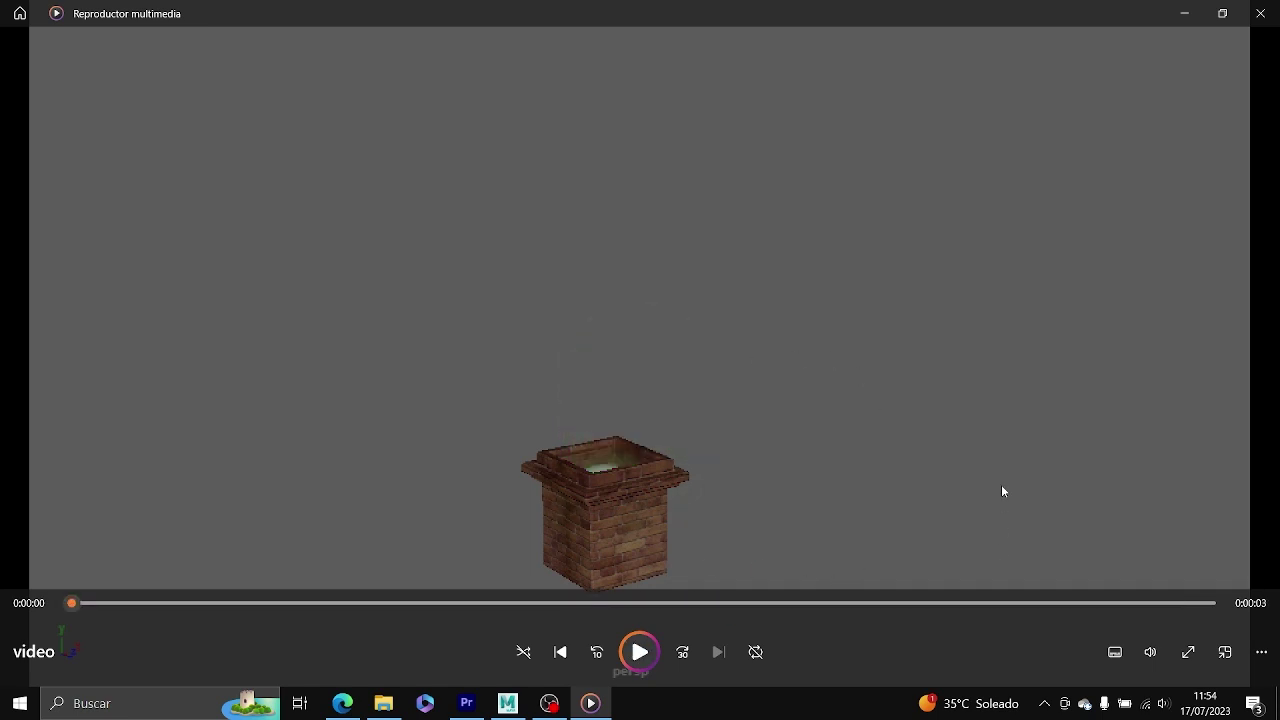
{"action": "left_click", "coordinate": [1260, 13]}
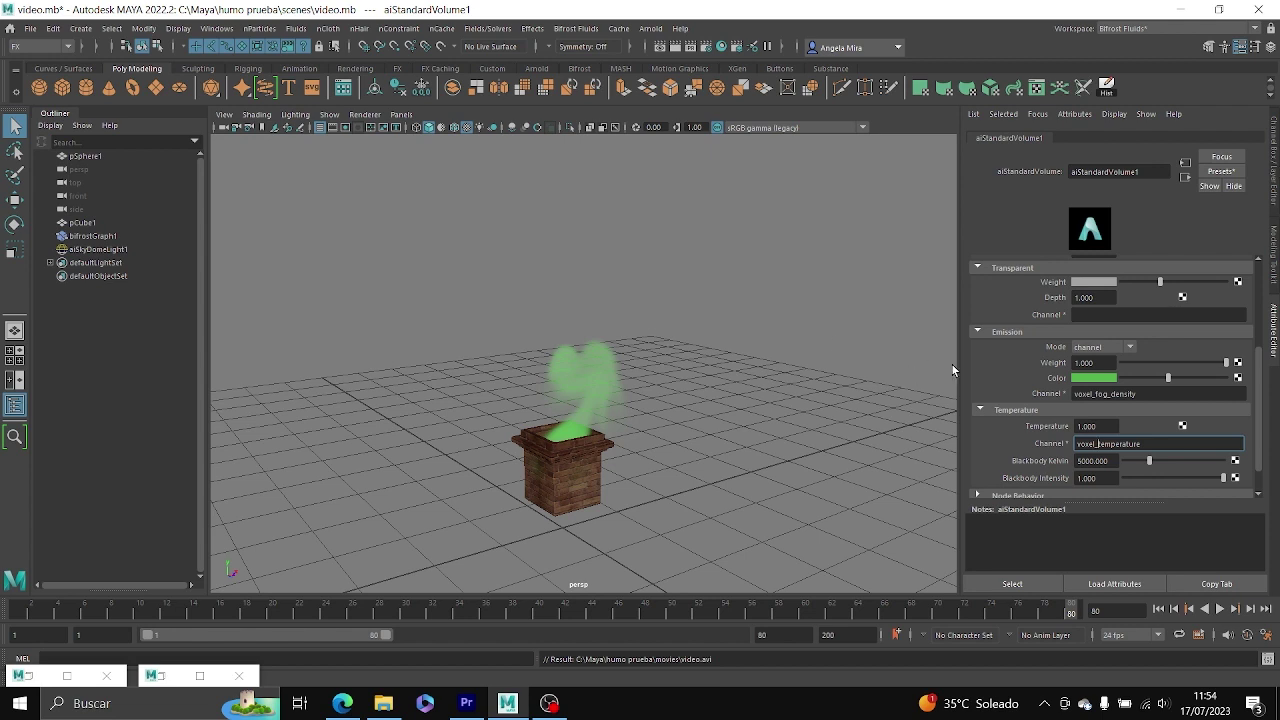
Desaturate the emission color to a neutral grey with saturation 0 and slightly lower the transparent weight.
{"action": "left_click", "coordinate": [1104, 377]}
{"action": "mouse_move", "coordinate": [1103, 429]}
{"action": "left_mouse_down"}
{"action": "mouse_move", "coordinate": [1055, 430]}
{"action": "mouse_move", "coordinate": [1105, 447]}
{"action": "left_mouse_up"}
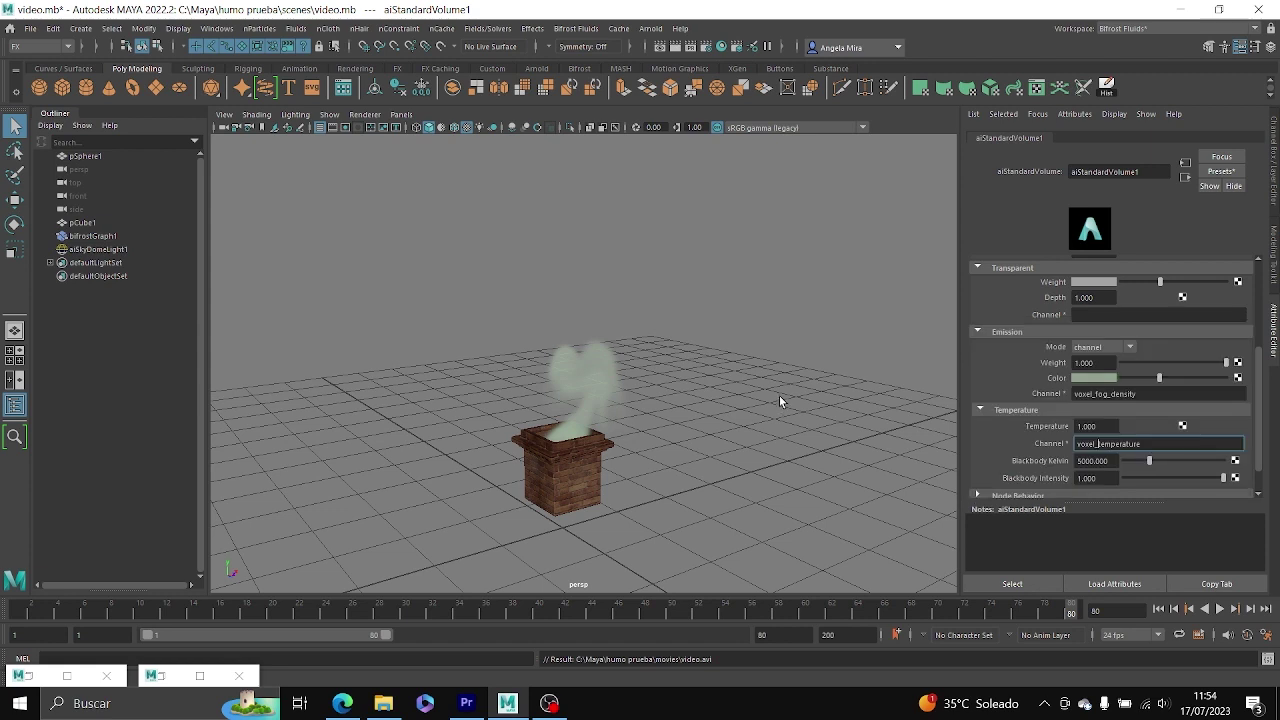
{"action": "left_click", "coordinate": [1107, 379]}
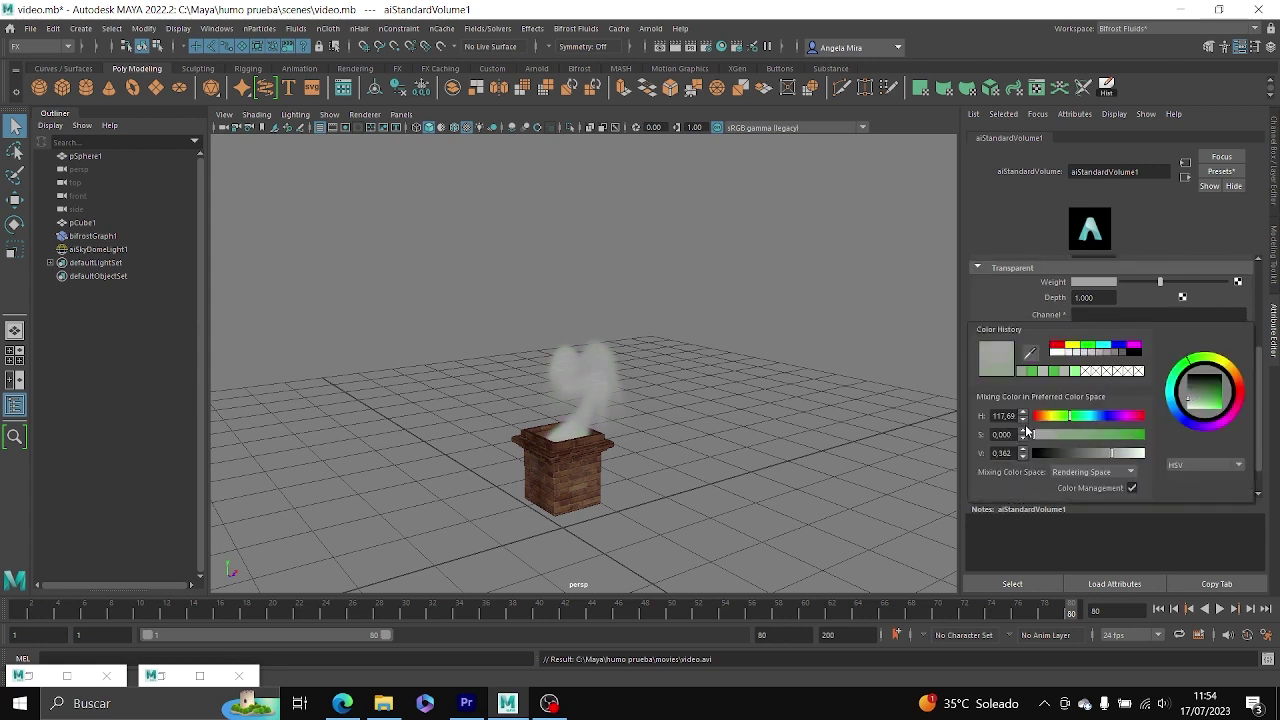
{"action": "scroll", "coordinate": [1127, 386], "scroll_direction": "up", "scroll_amount": 2}
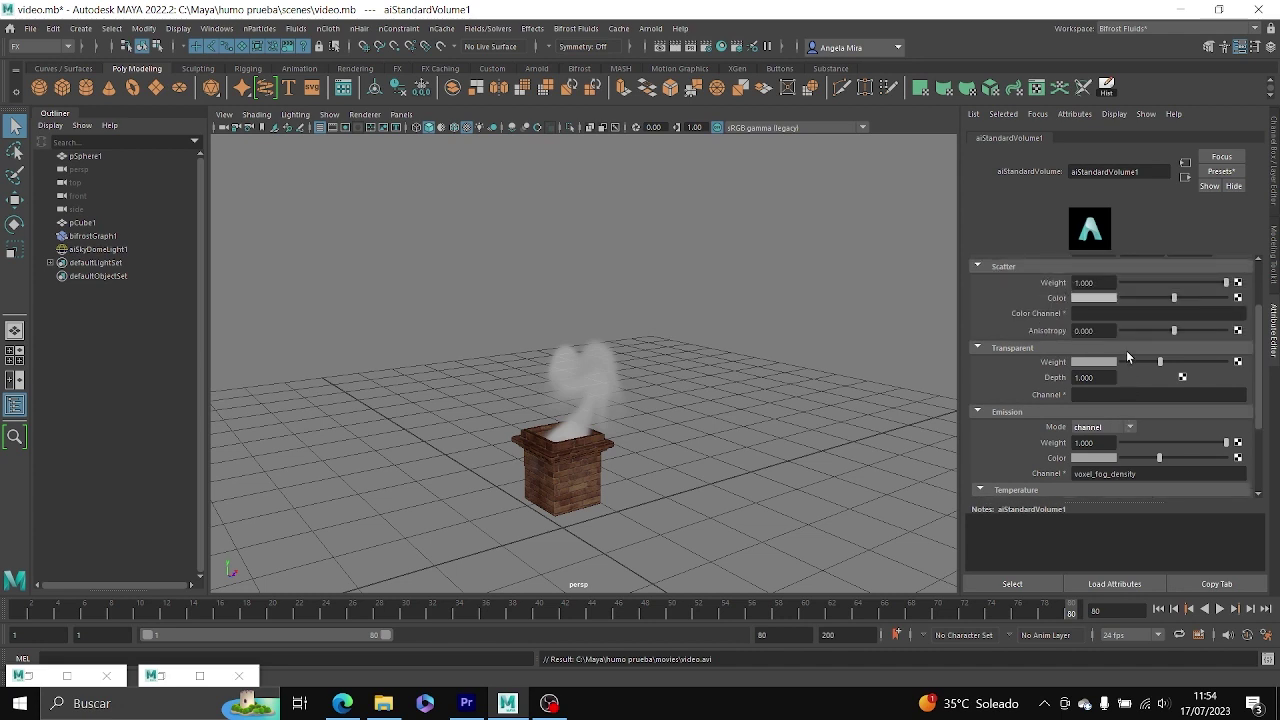
{"action": "mouse_move", "coordinate": [1160, 366]}
{"action": "left_mouse_down"}
{"action": "mouse_move", "coordinate": [1118, 369]}
{"action": "mouse_move", "coordinate": [1228, 373]}
{"action": "mouse_move", "coordinate": [1148, 372]}
{"action": "left_mouse_up"}
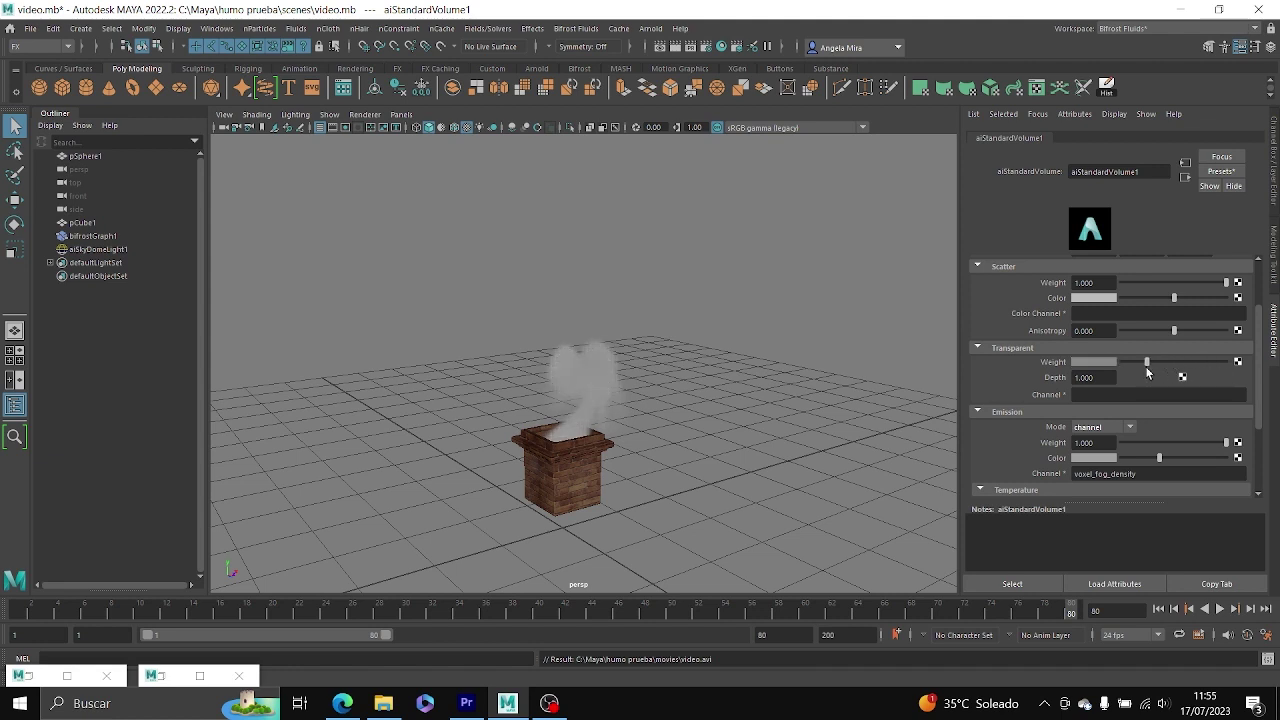
{"action": "scroll", "coordinate": [1233, 338], "scroll_direction": "down", "scroll_amount": 2}
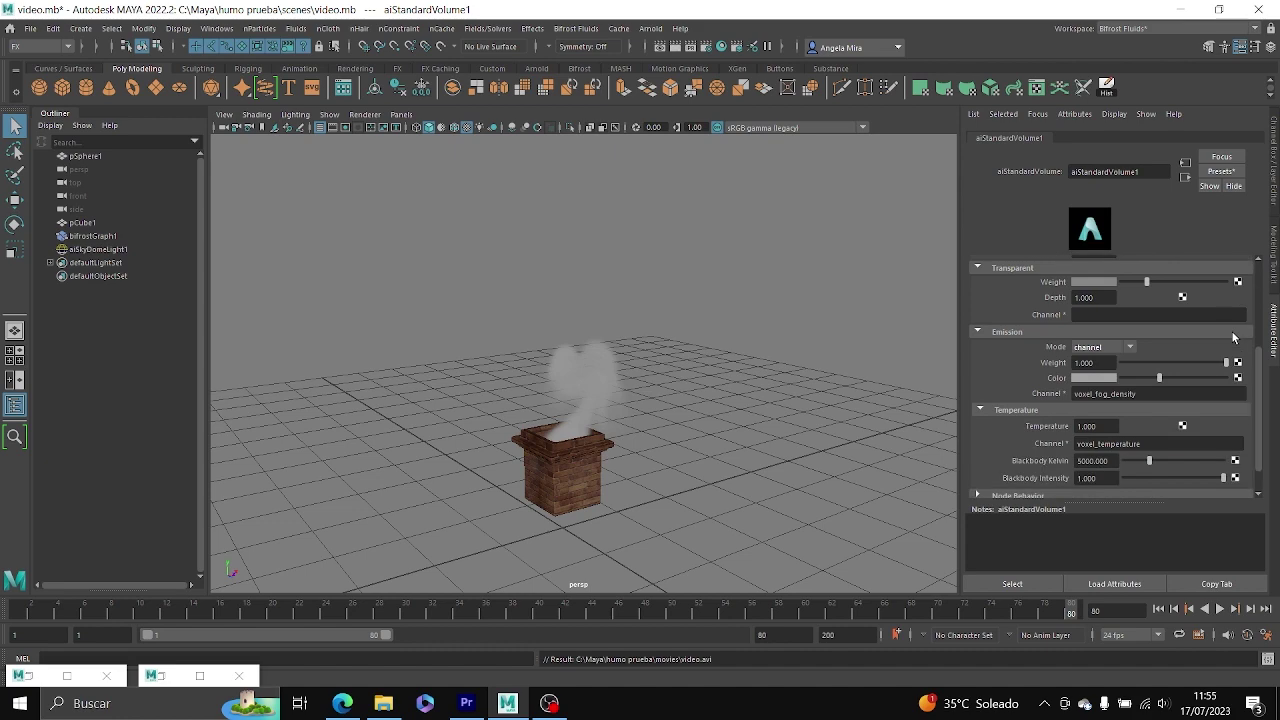
Playblast the animation with the grey smoke, replacing the existing video file.
{"action": "right_click", "coordinate": [575, 608]}
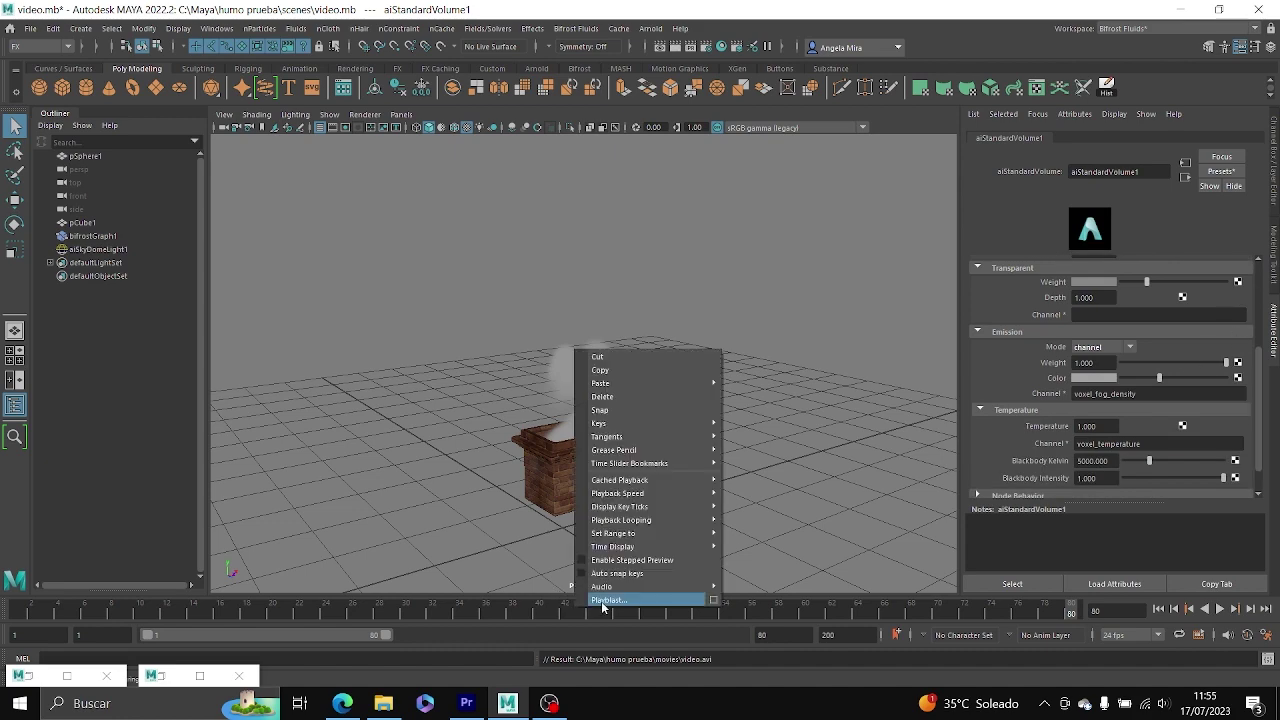
{"action": "left_click", "coordinate": [603, 600]}
{"action": "left_click", "coordinate": [624, 355]}
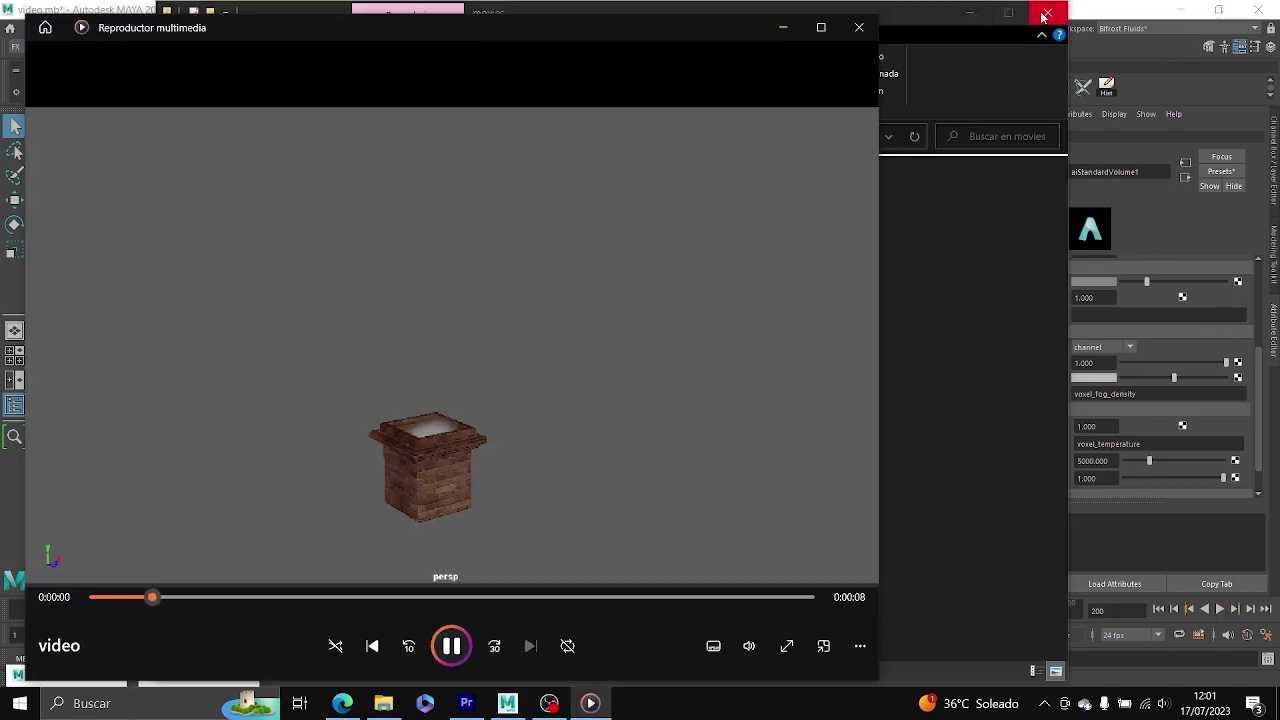
Close the movies folder, replay the playblast video from the beginning, then minimize the media player.
{"action": "left_click", "coordinate": [1045, 14]}
{"action": "key", "text": "space"}
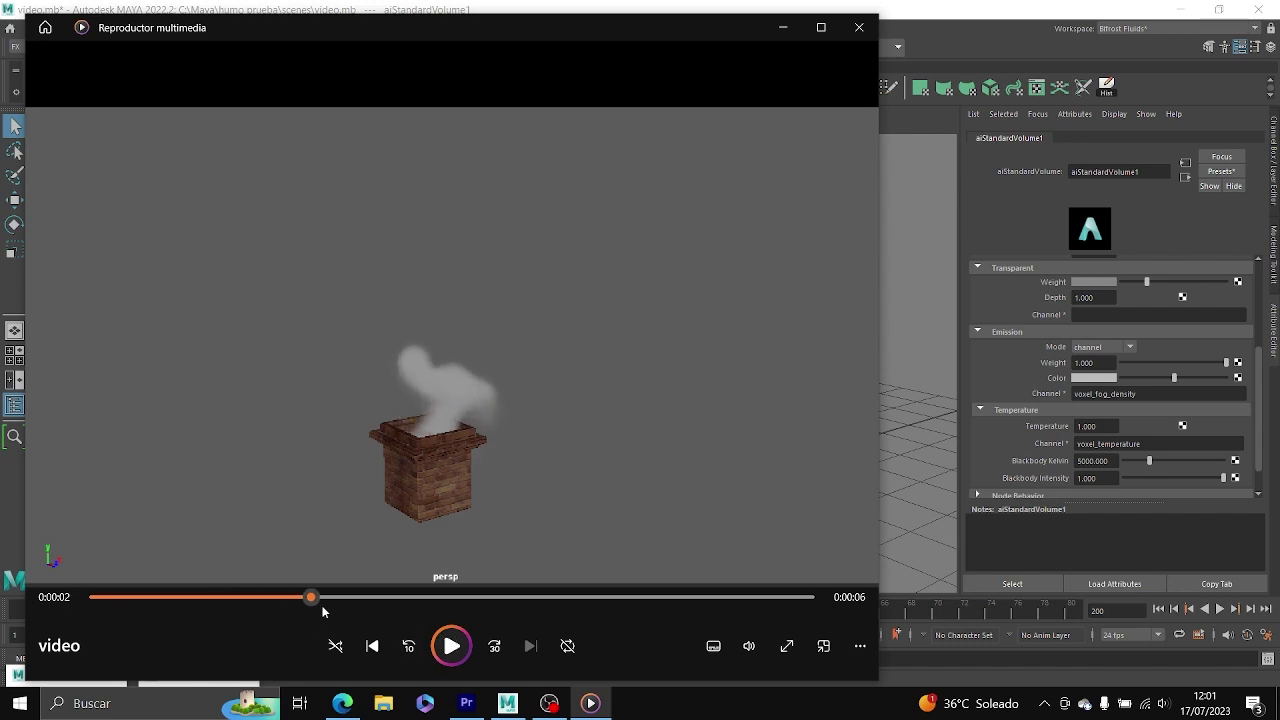
{"action": "left_click_drag", "start_coordinate": [309, 597], "coordinate": [6, 569]}
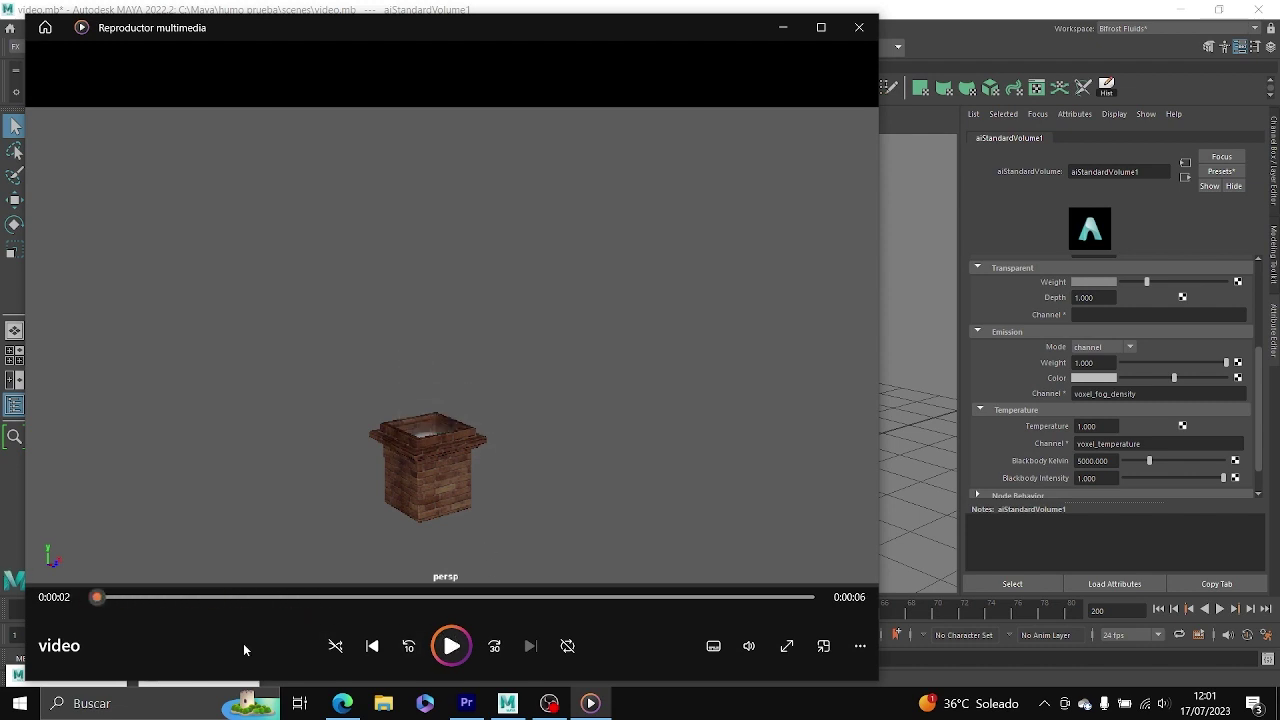
{"action": "left_click", "coordinate": [446, 652]}
{"action": "left_click", "coordinate": [791, 24]}
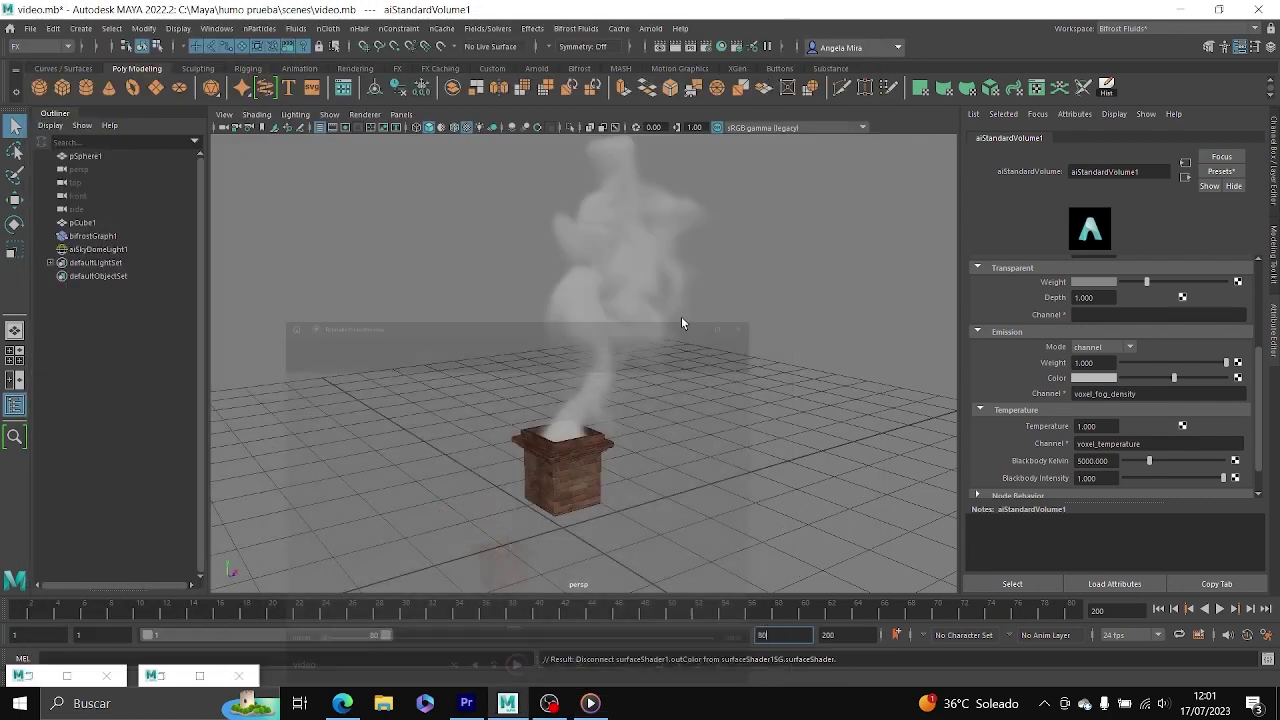
Render the chimney smoke at frame 200 in Arnold RenderView, then return to the volume material's attributes.
{"action": "left_click", "coordinate": [650, 28]}
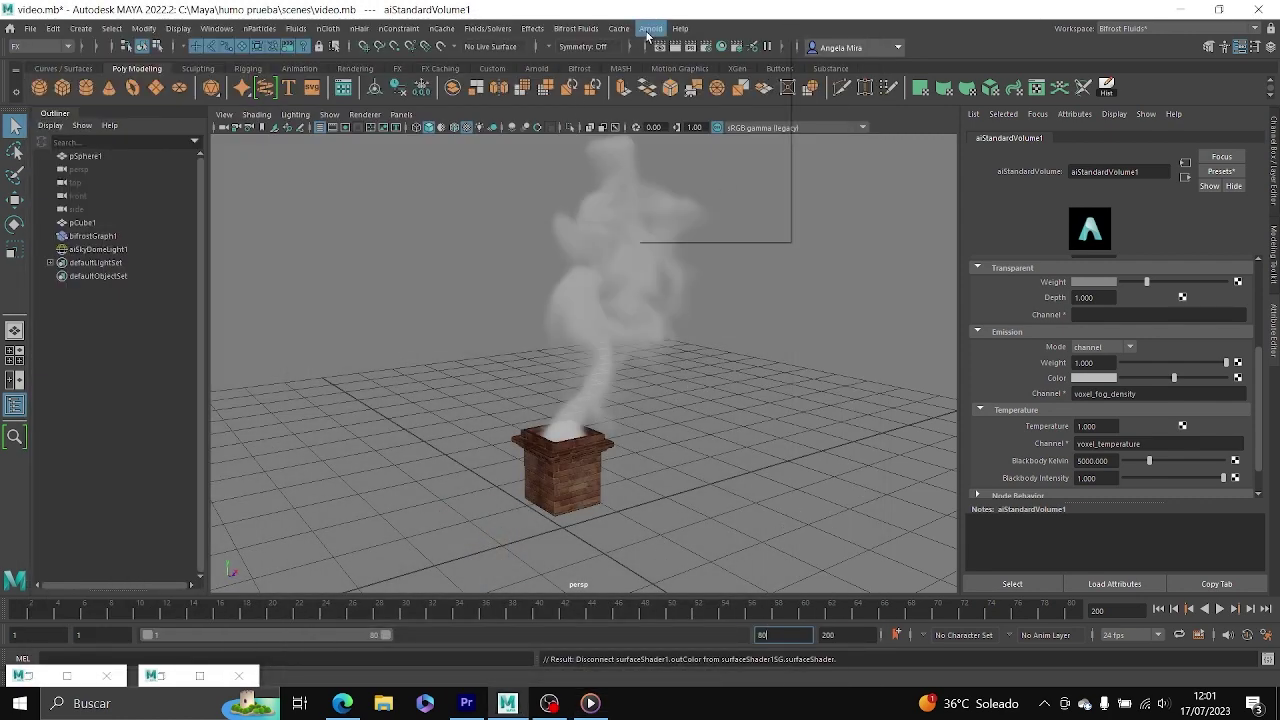
{"action": "left_click", "coordinate": [674, 48]}
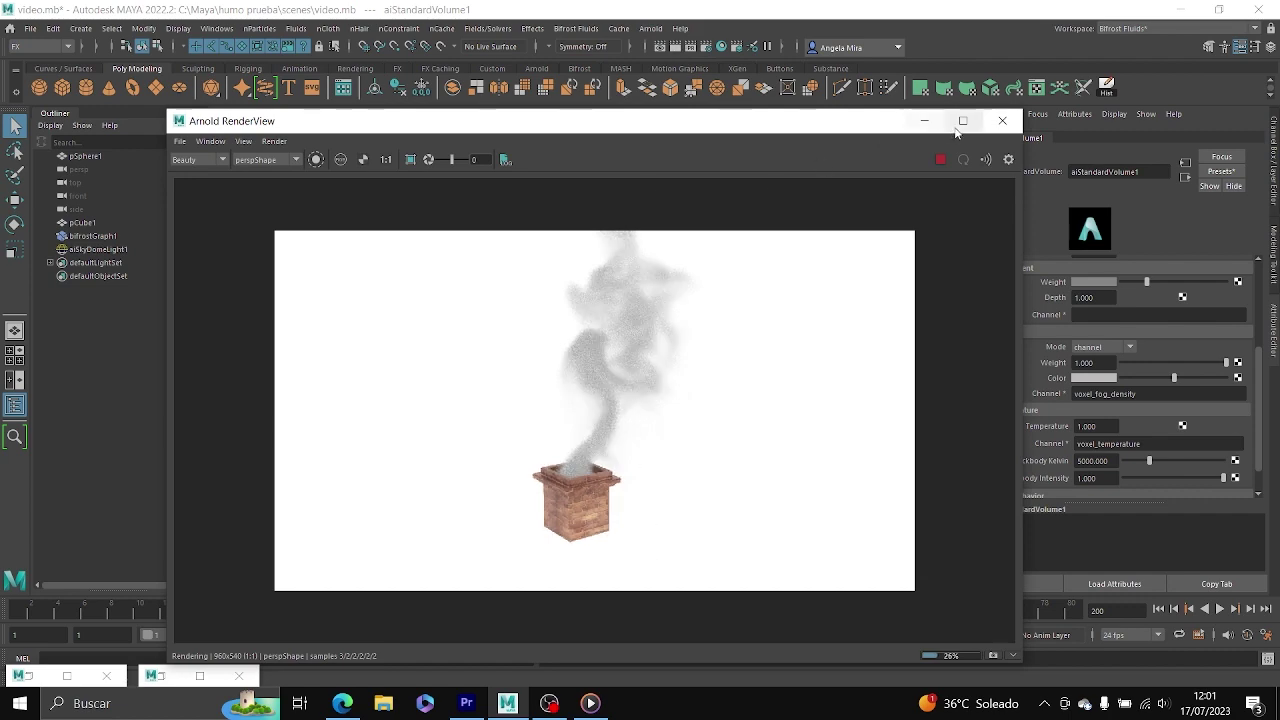
{"action": "left_click", "coordinate": [1175, 368]}
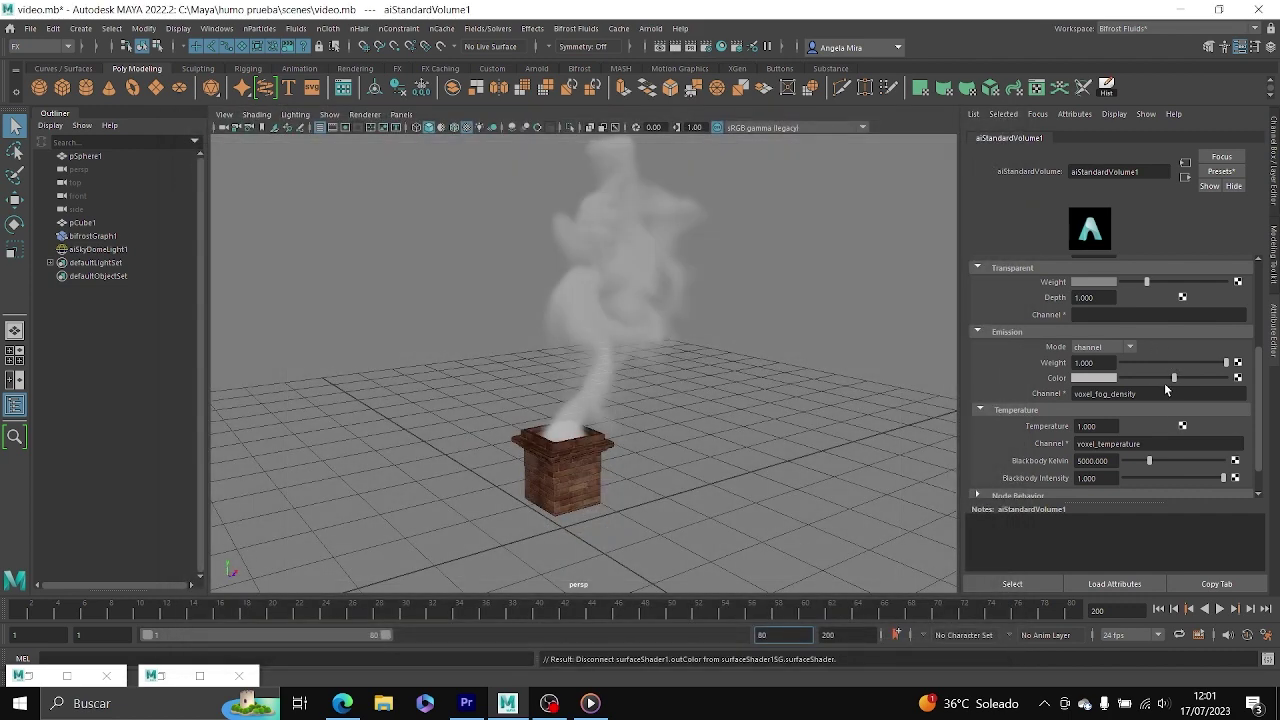
Brighten the emission color to a near-white grey, render the smoke again with Arnold, and close the render window.
{"action": "left_click_drag", "start_coordinate": [1175, 378], "coordinate": [1196, 378]}
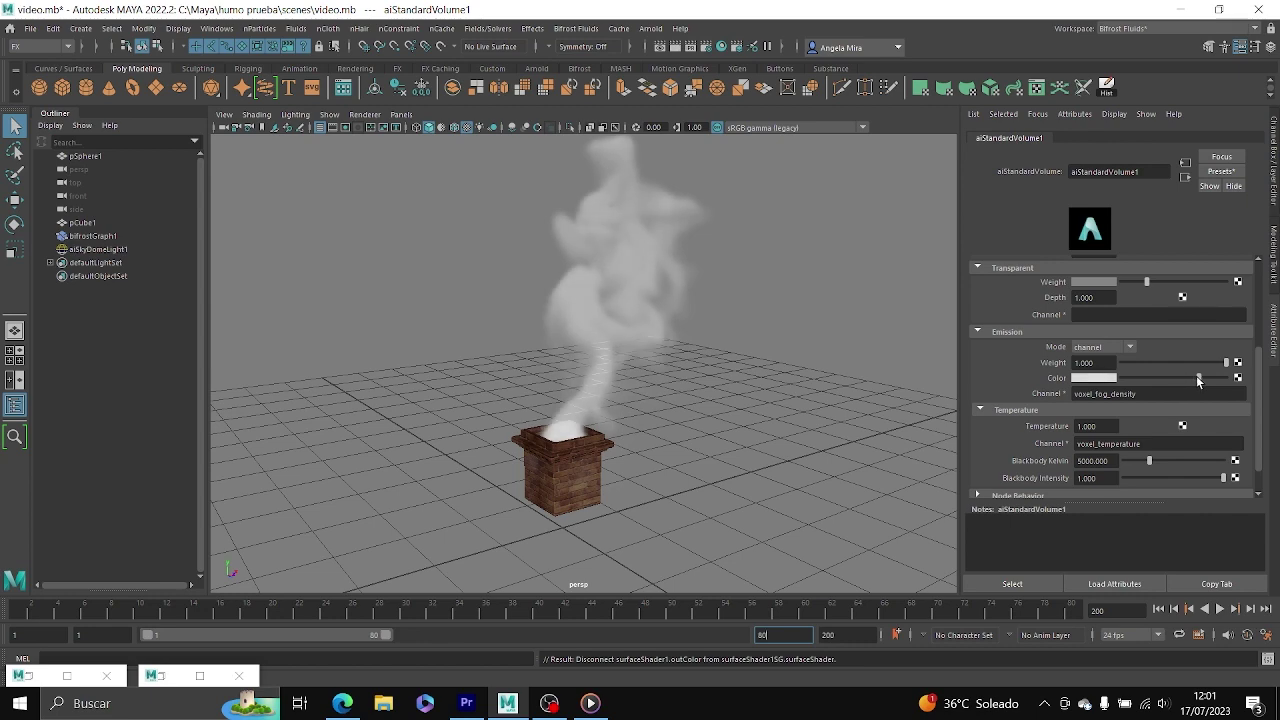
{"action": "left_click", "coordinate": [651, 28]}
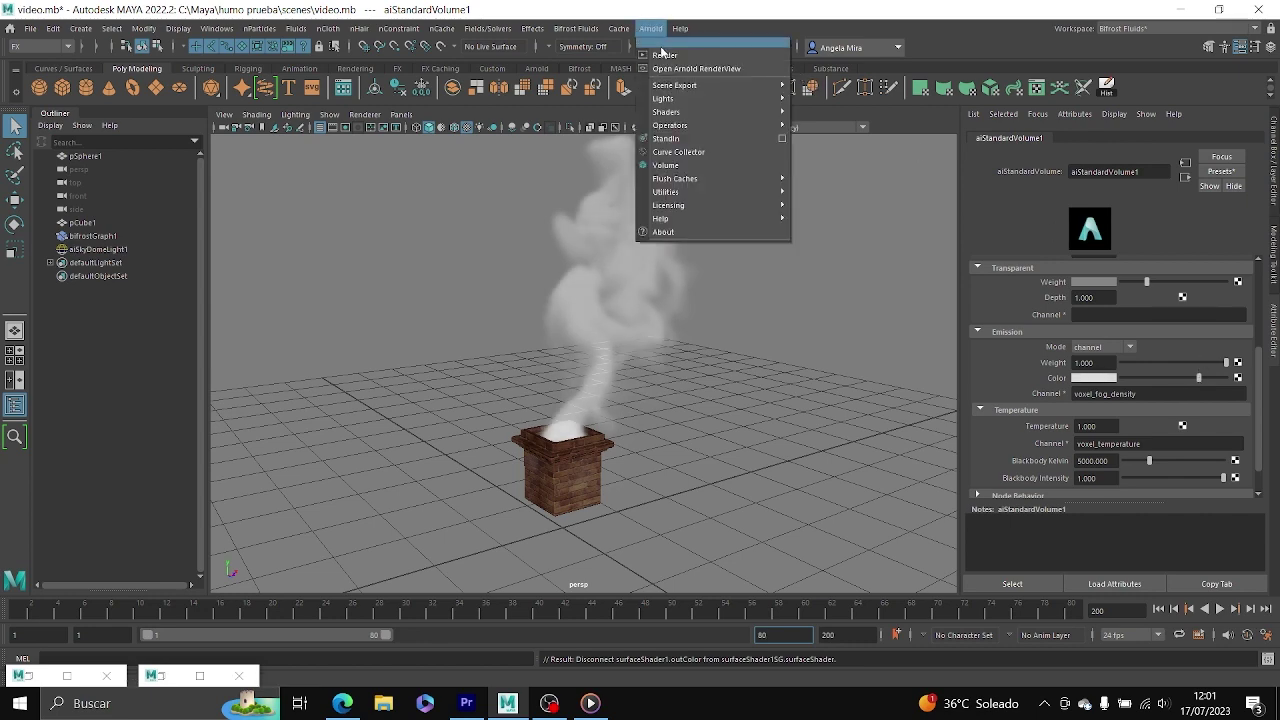
{"action": "left_click", "coordinate": [666, 54]}
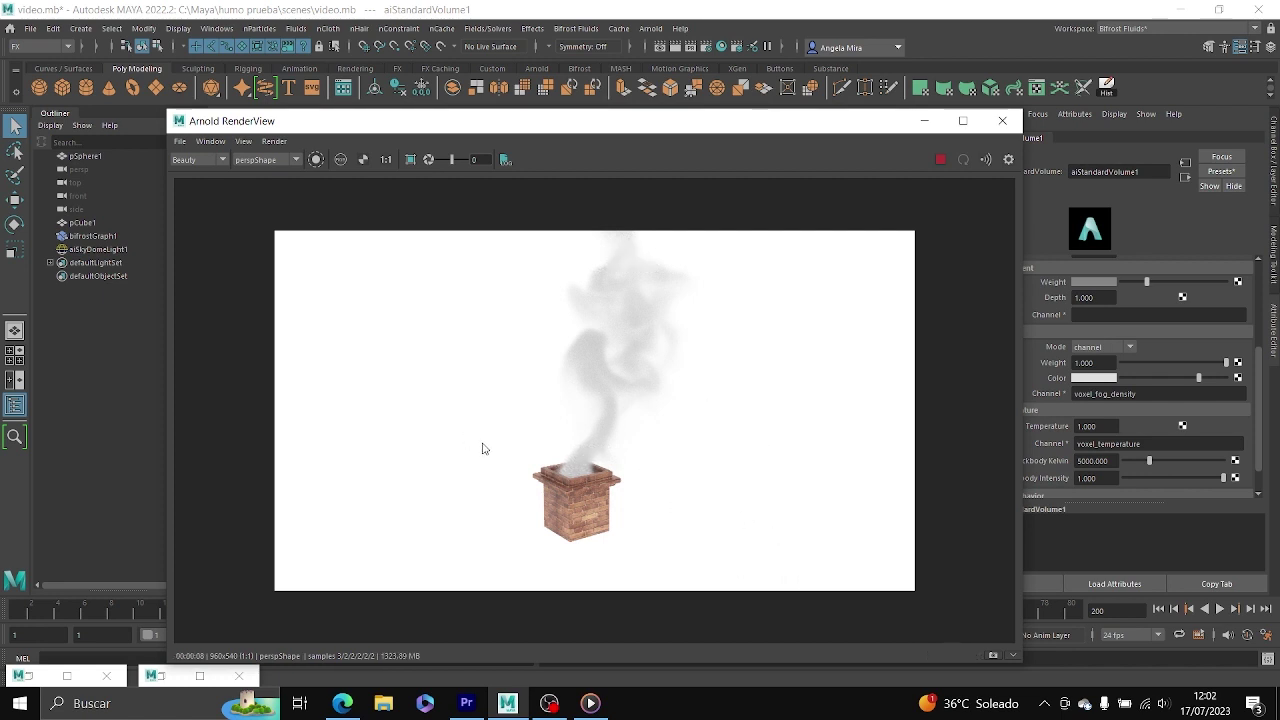
{"action": "left_click", "coordinate": [1002, 120]}
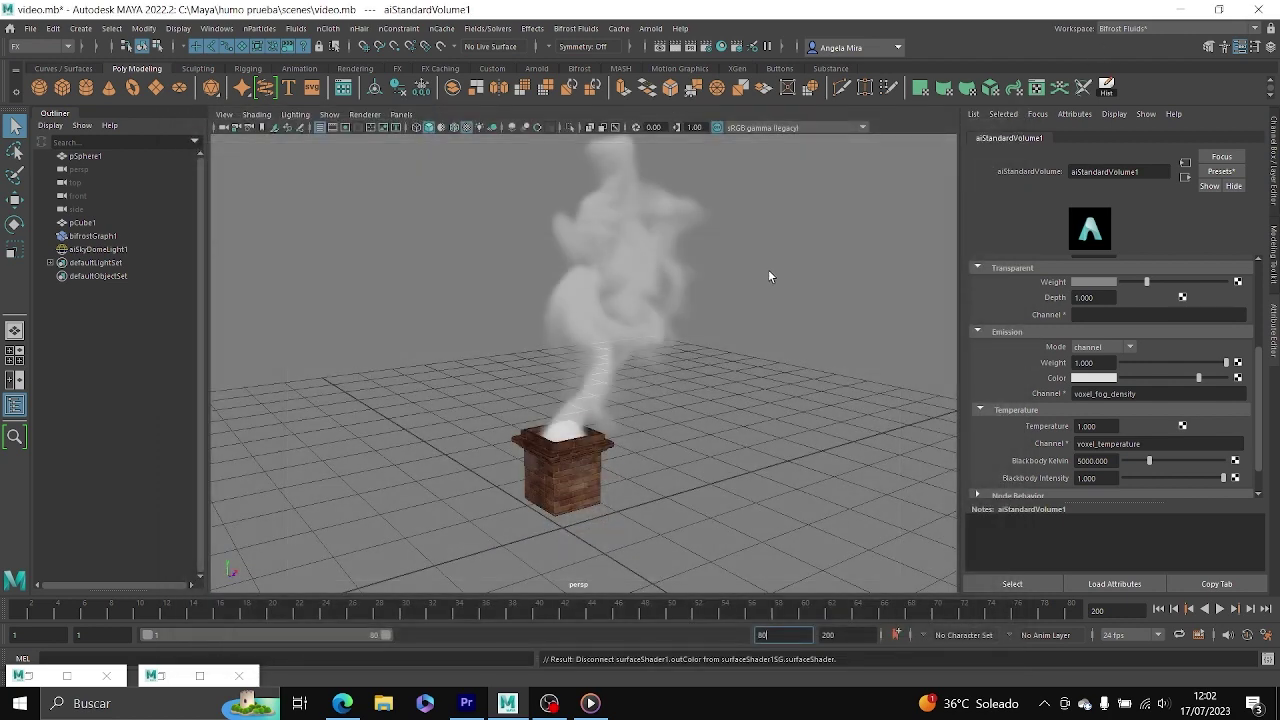